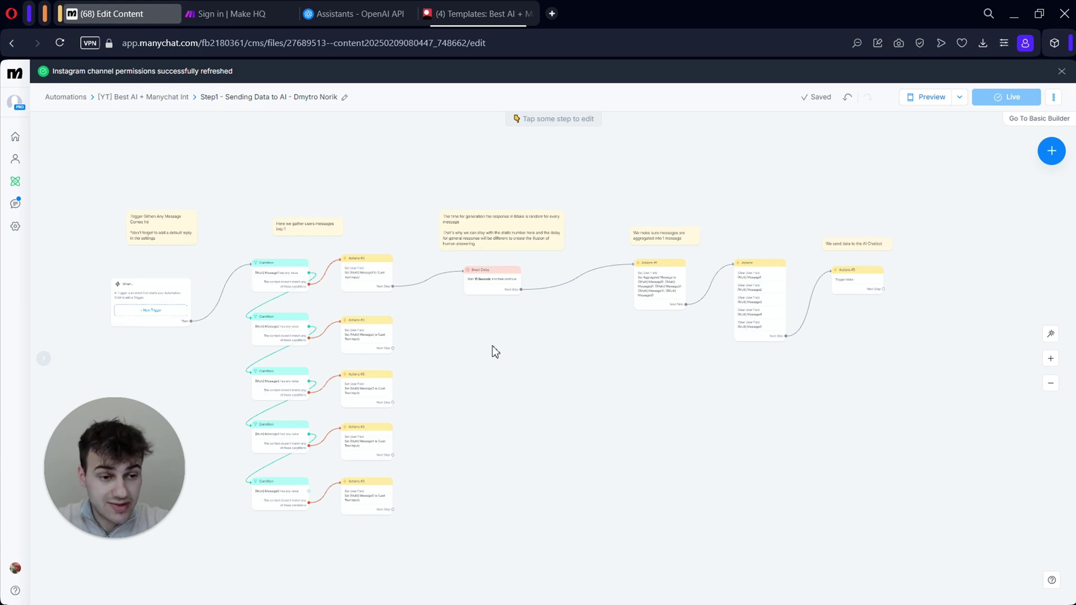
# Examine the Step1 message-gathering automation in Manychat and the router scenario with its OpenAI branches in Make
pyautogui.scroll(8, 372, 284)
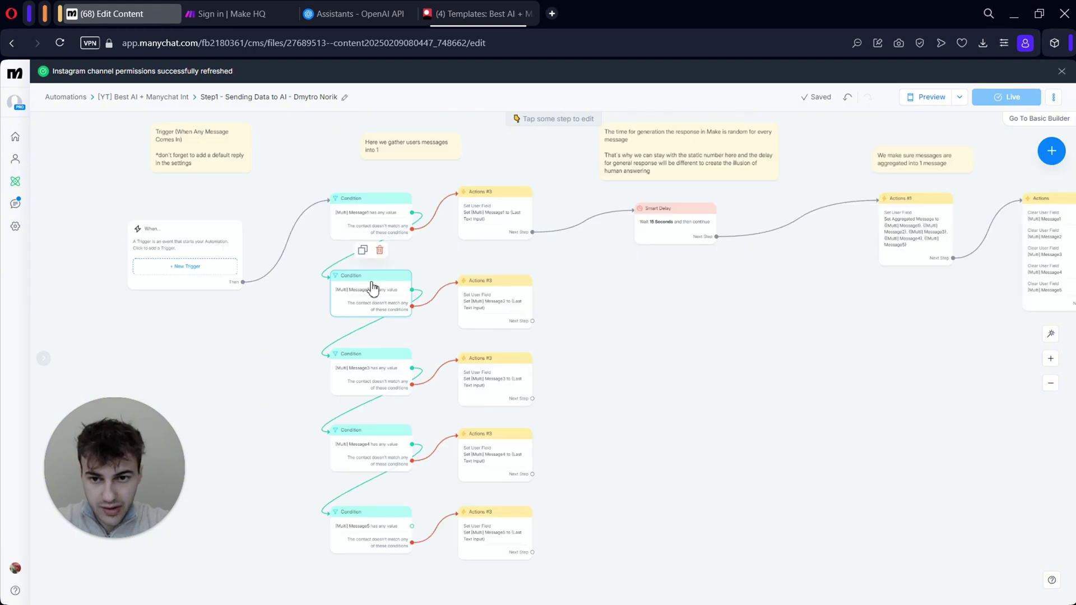
pyautogui.scroll(-1, 372, 287)
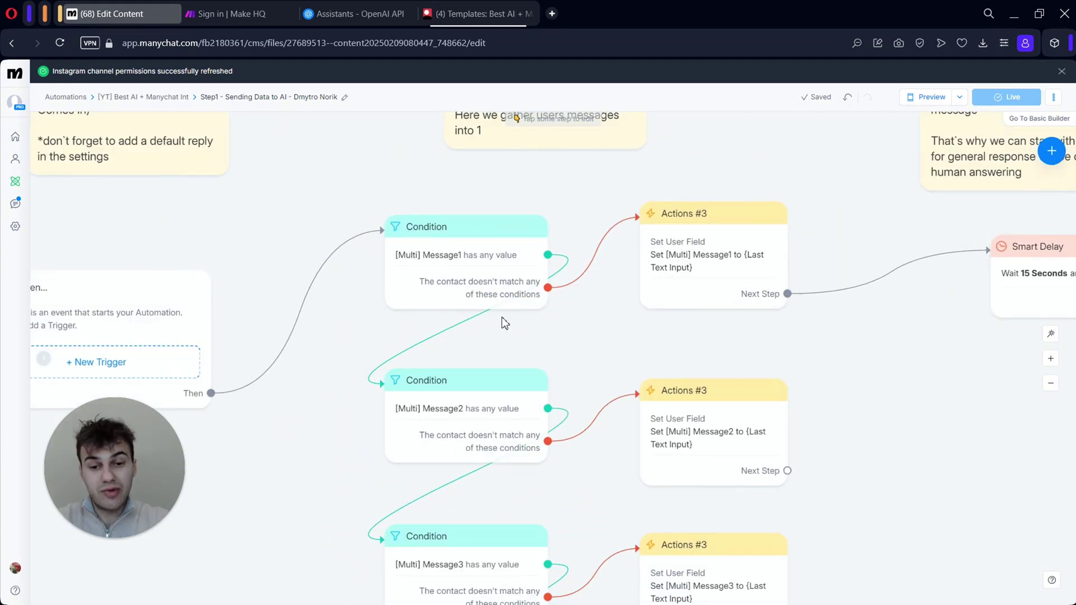
pyautogui.moveTo(653, 353); pyautogui.dragTo(590, 353)
pyautogui.hscroll(8, 590, 353)
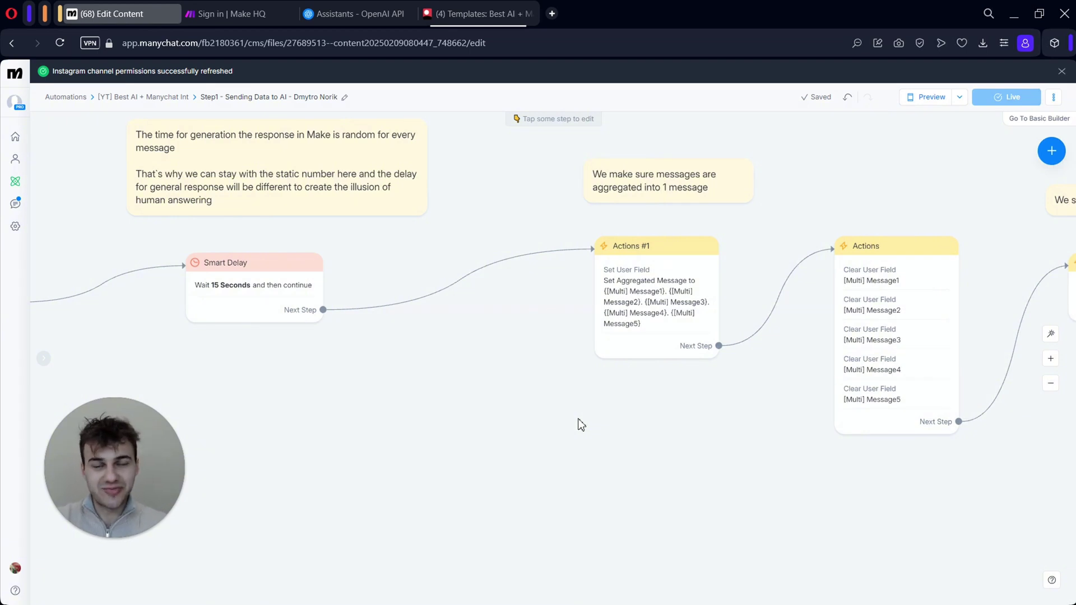
pyautogui.scroll(-3, 581, 425)
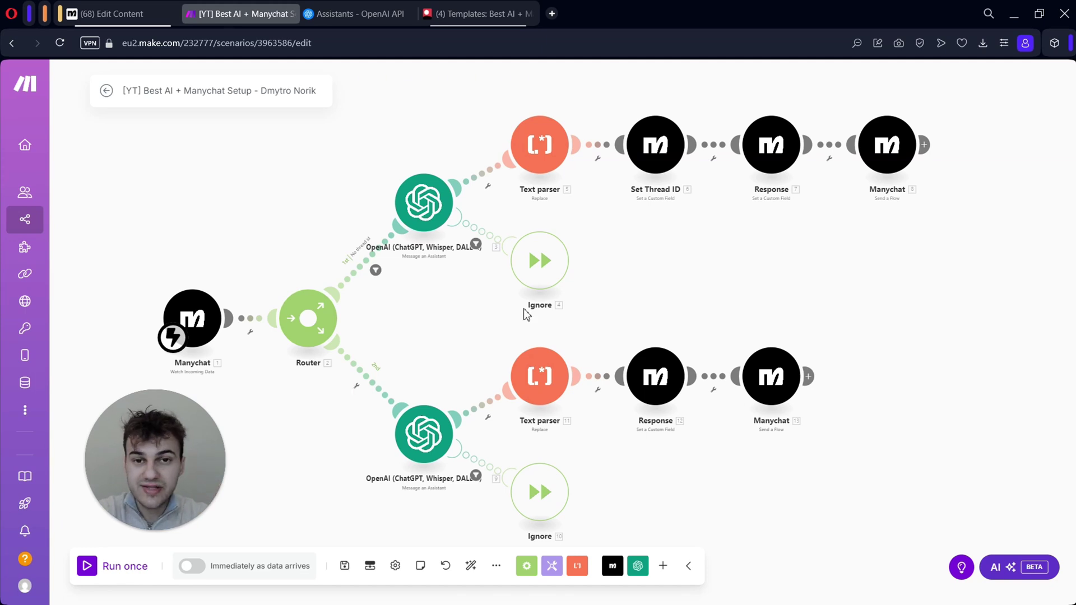
pyautogui.moveTo(475, 320); pyautogui.dragTo(500, 314)
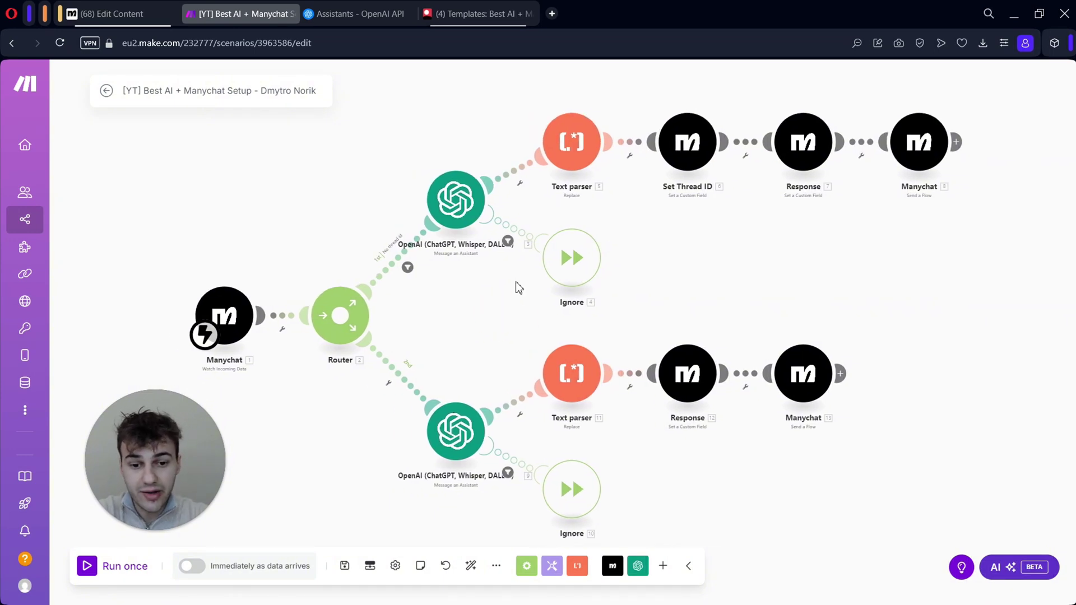
pyautogui.scroll(1, 616, 289)
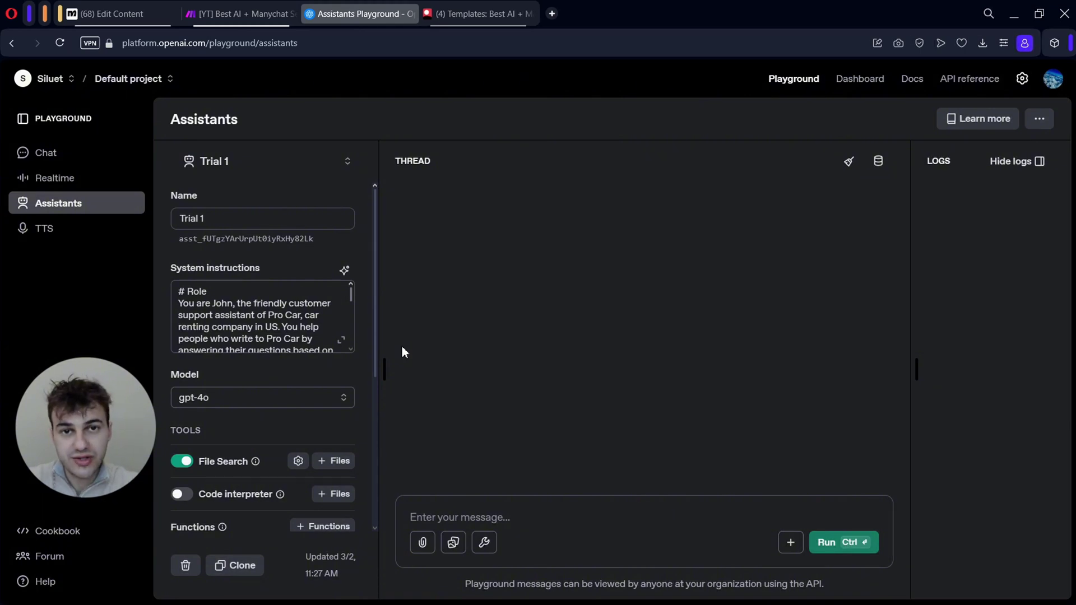
# Switch to the Notion templates page, look through its template sections, and expand the "Prompt for my Chatbot" section
pyautogui.hotkey('ctrl', 'Tab')
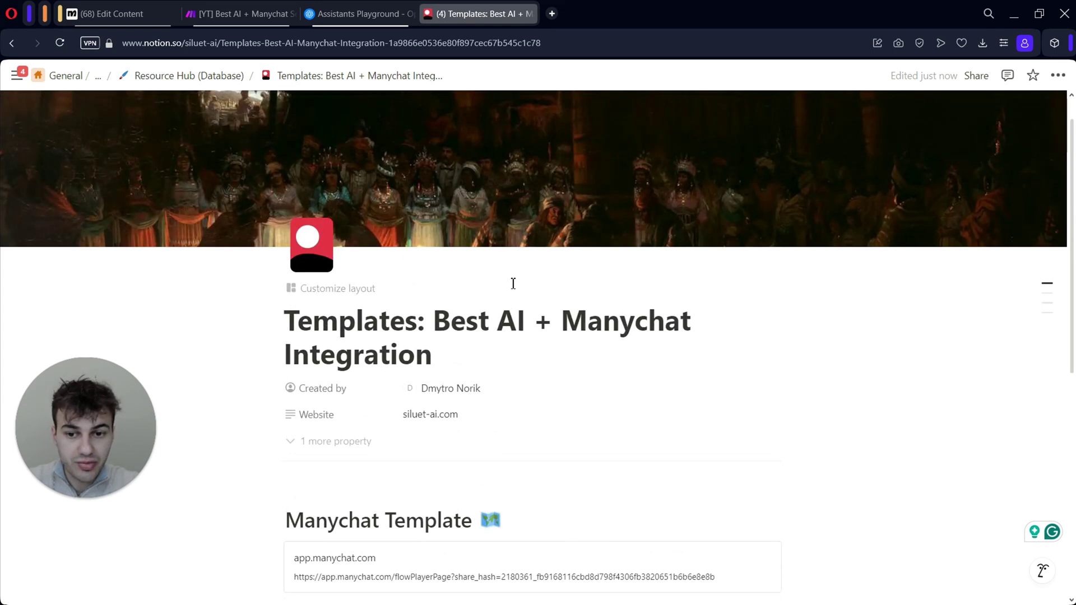
pyautogui.scroll(-4, 513, 283)
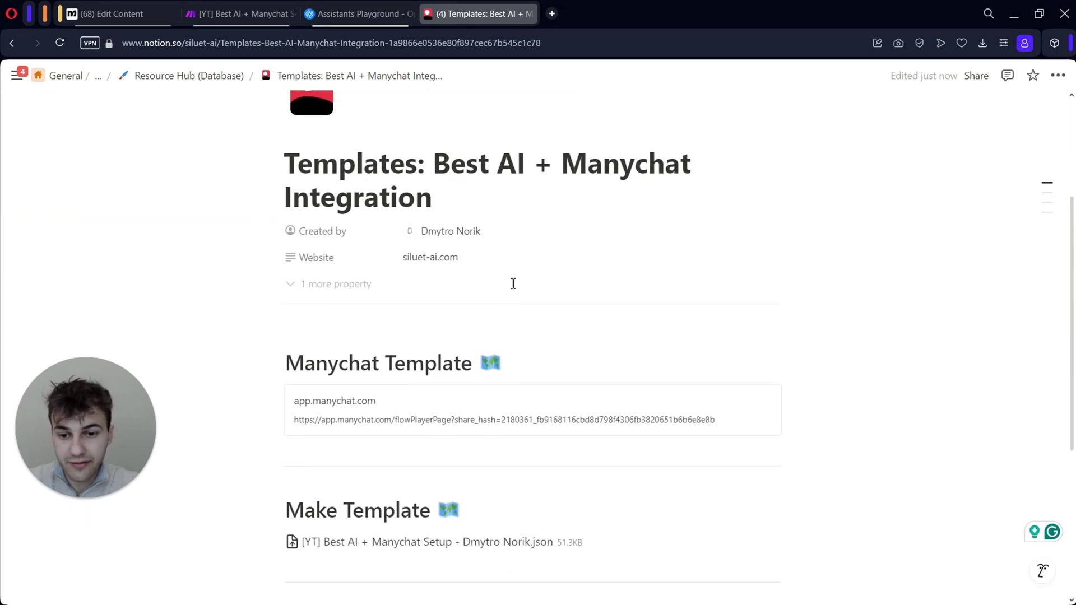
pyautogui.scroll(-4, 460, 396)
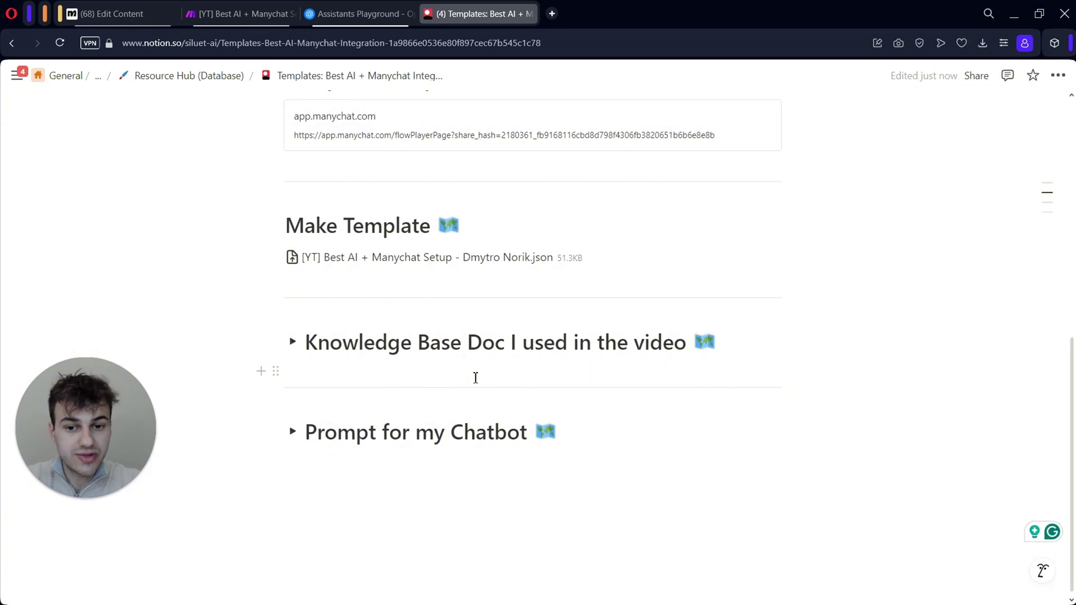
pyautogui.click(292, 431)
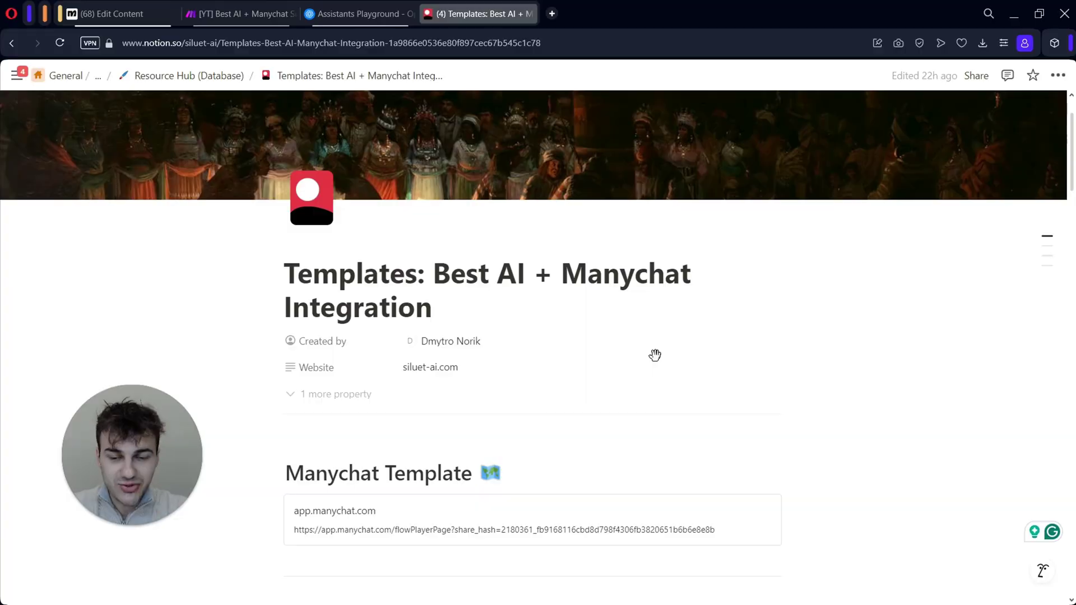
# Open the Manychat template link from the Notion page and save the shared flow to Manychat
pyautogui.scroll(-2, 653, 356)
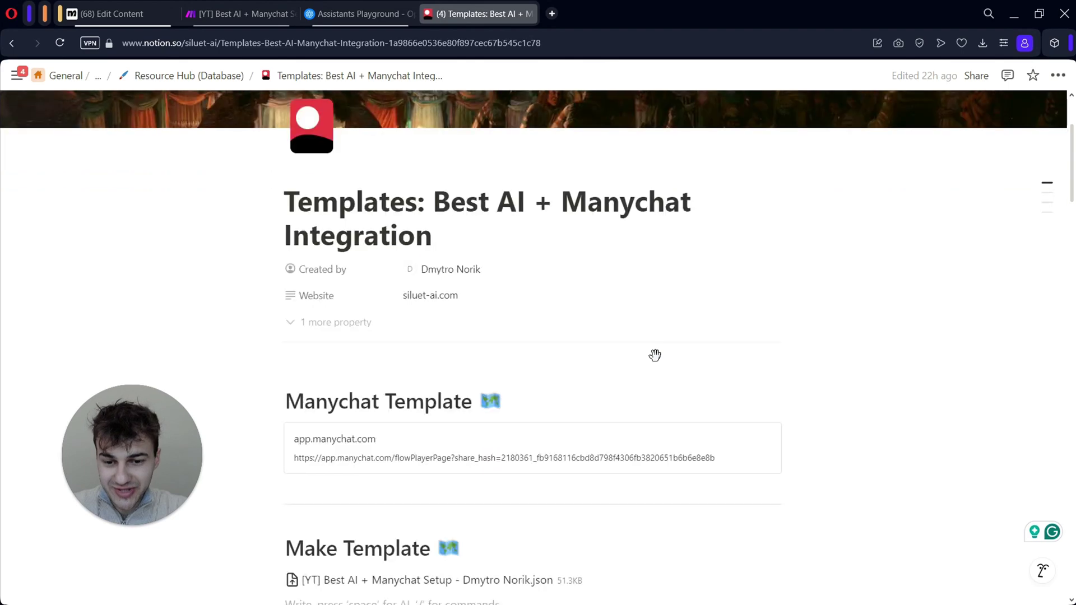
pyautogui.click(441, 438)
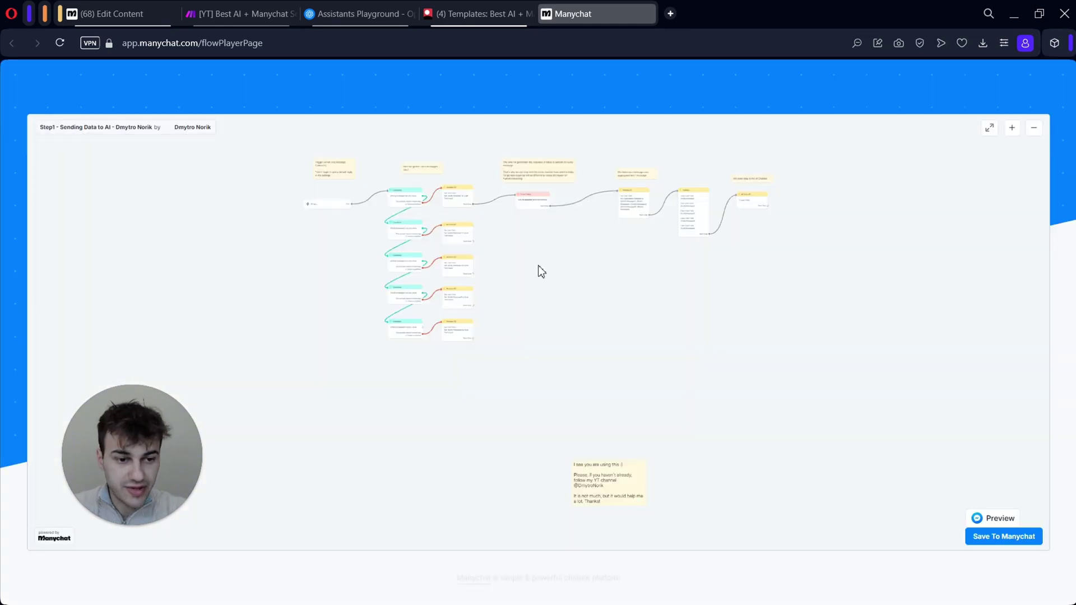
pyautogui.click(1003, 536)
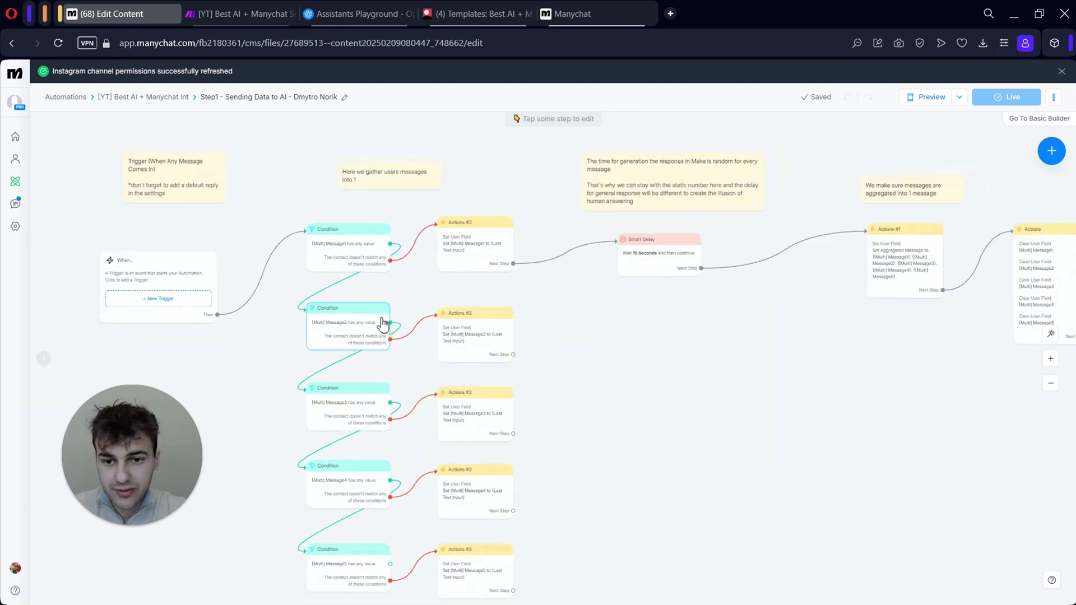
# Review the Step1 flow in Manychat from its trigger through the conditions and smart delay to the Make action
pyautogui.hscroll(7, 664, 385)
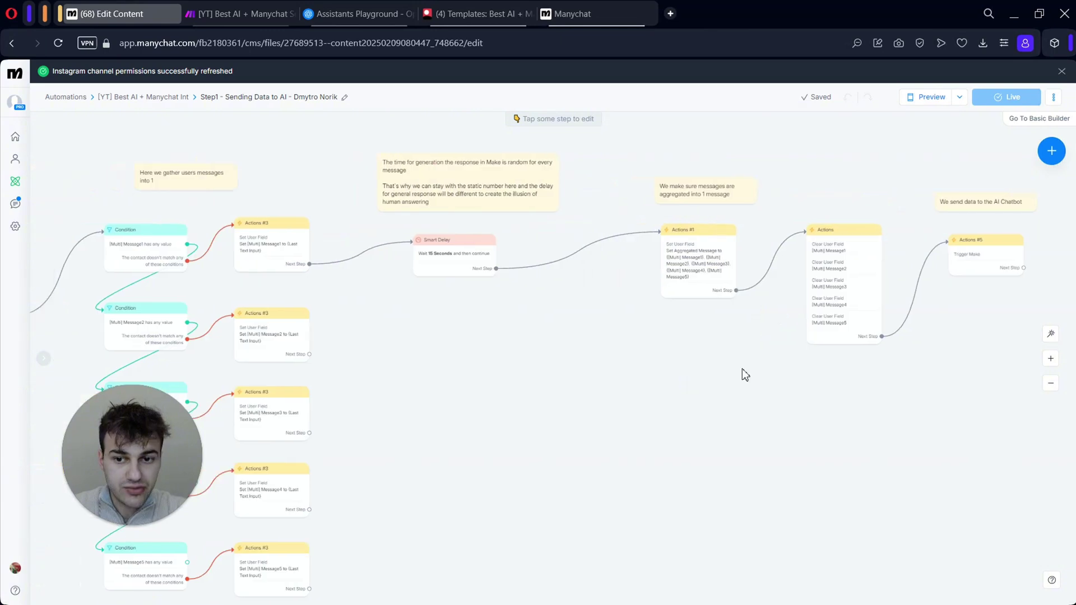
pyautogui.hscroll(-8, 468, 367)
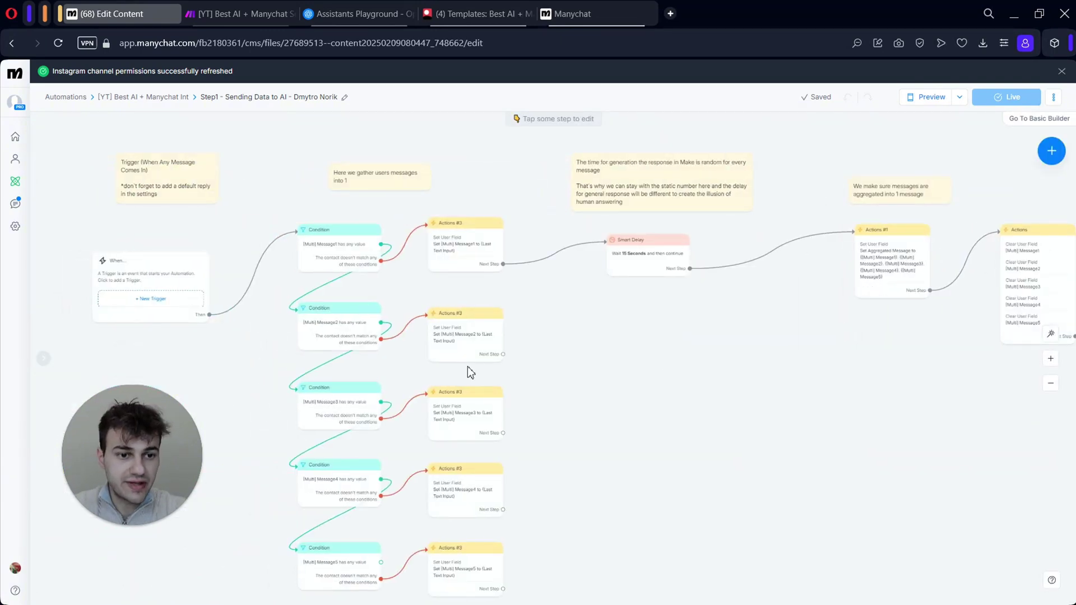
pyautogui.hscroll(4, 467, 367)
pyautogui.hscroll(-1, 469, 372)
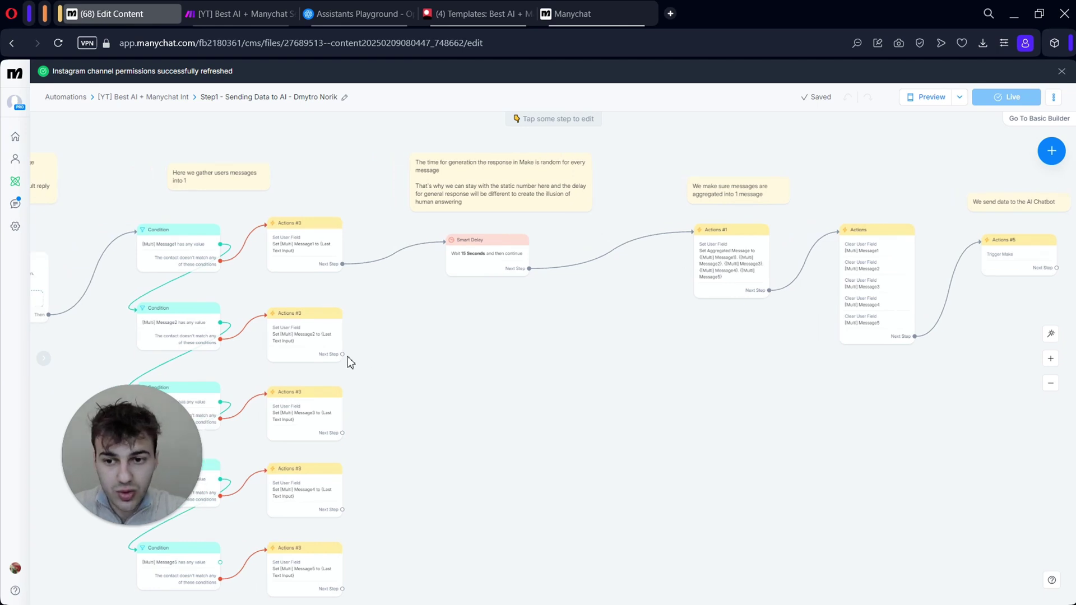
pyautogui.hscroll(-5, 347, 361)
pyautogui.scroll(2, 300, 312)
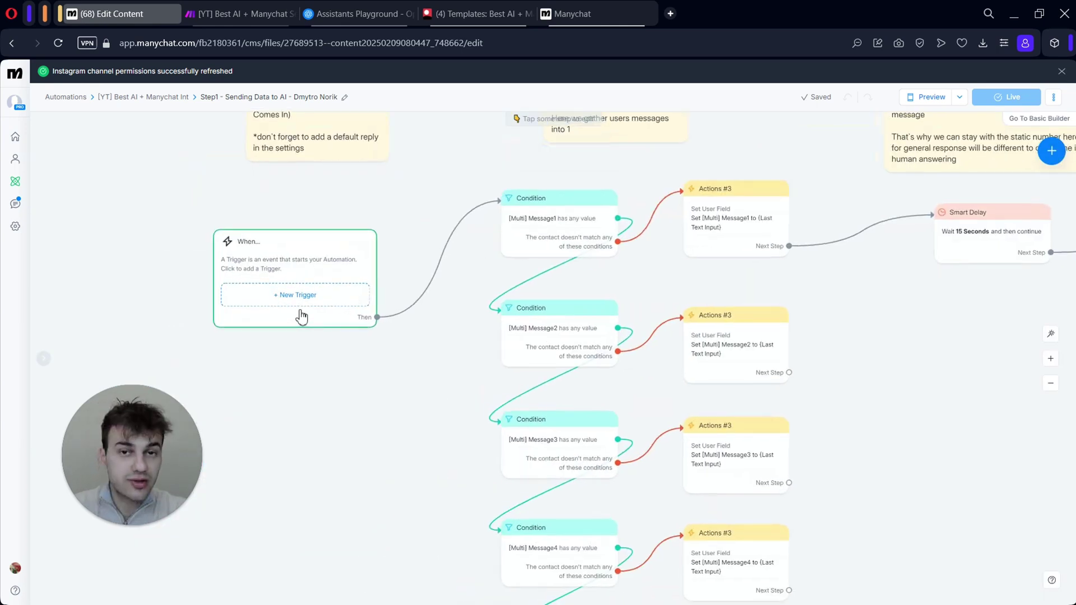
# Set the Instagram Default Reply to the existing "Step1 - Sending Data to AI" automation from the "[YT] Best AI + Manychat Int" folder
pyautogui.click(15, 227)
pyautogui.click(74, 300)
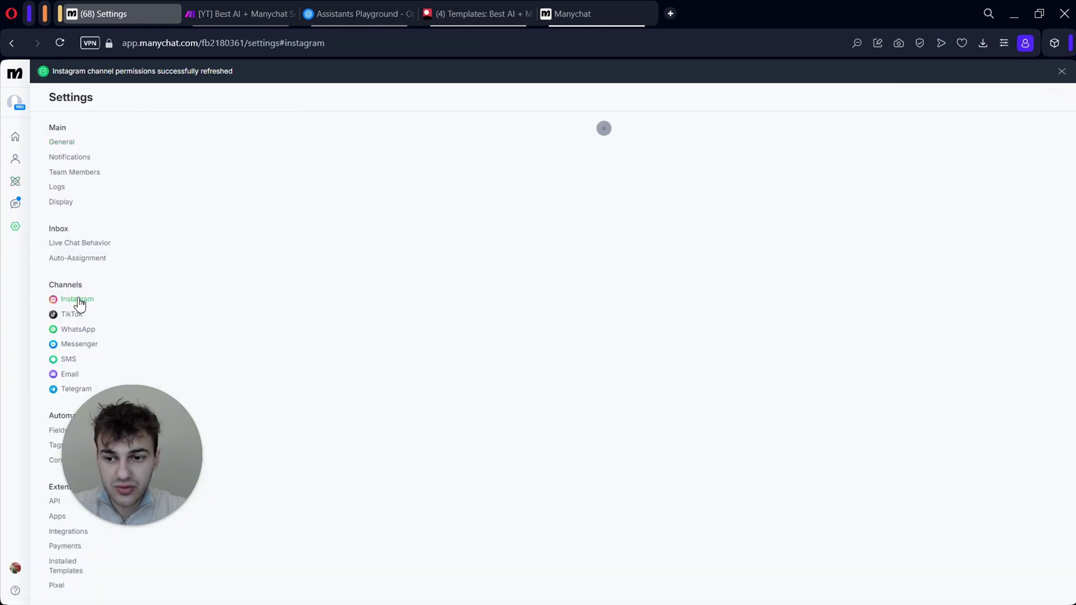
pyautogui.click(493, 244)
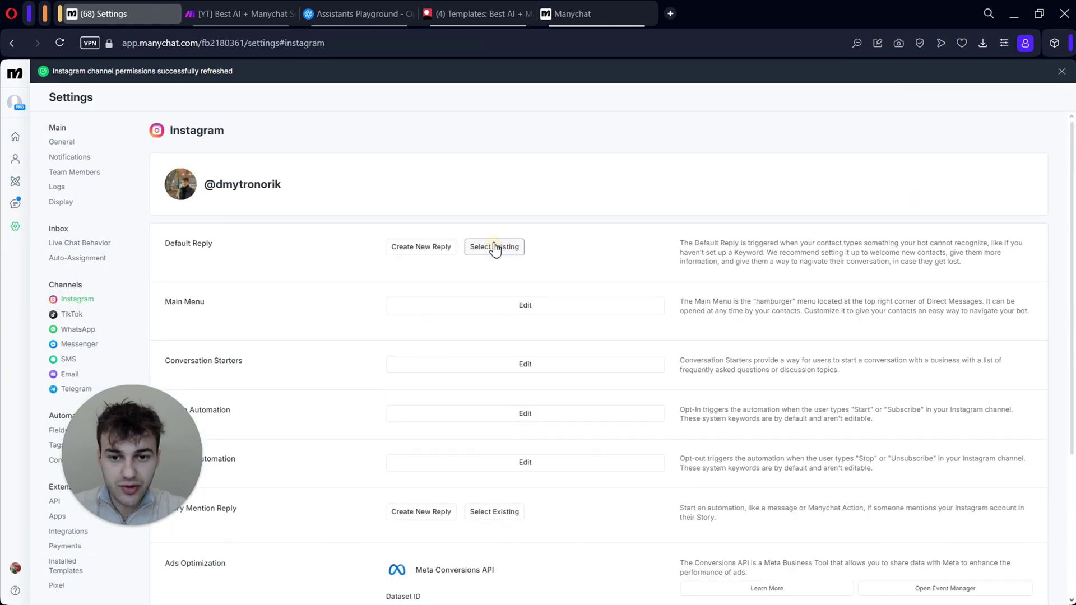
pyautogui.click(483, 251)
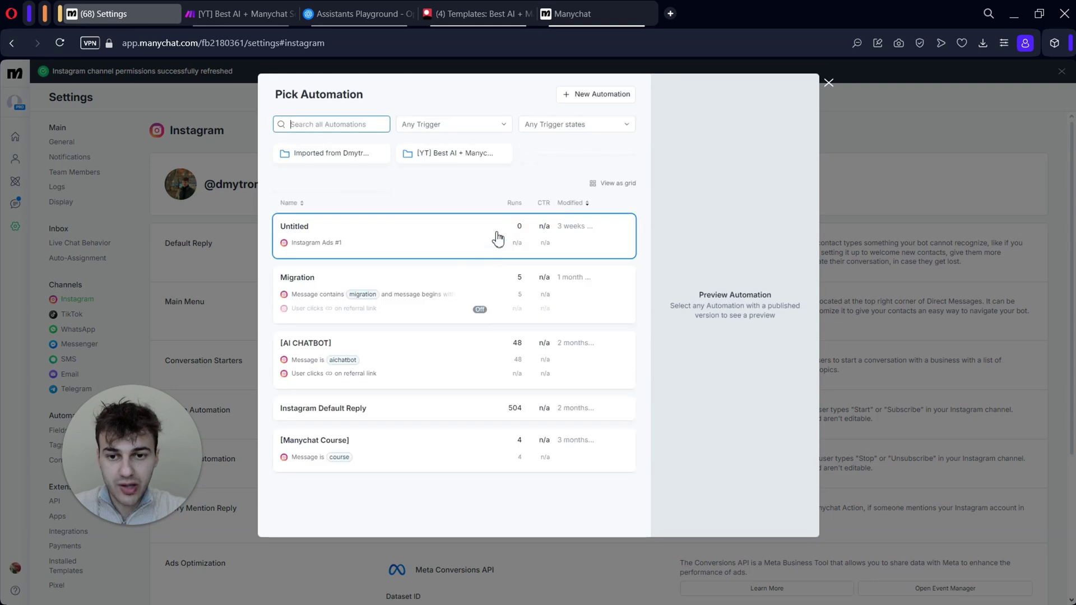
pyautogui.click(424, 159)
pyautogui.click(430, 200)
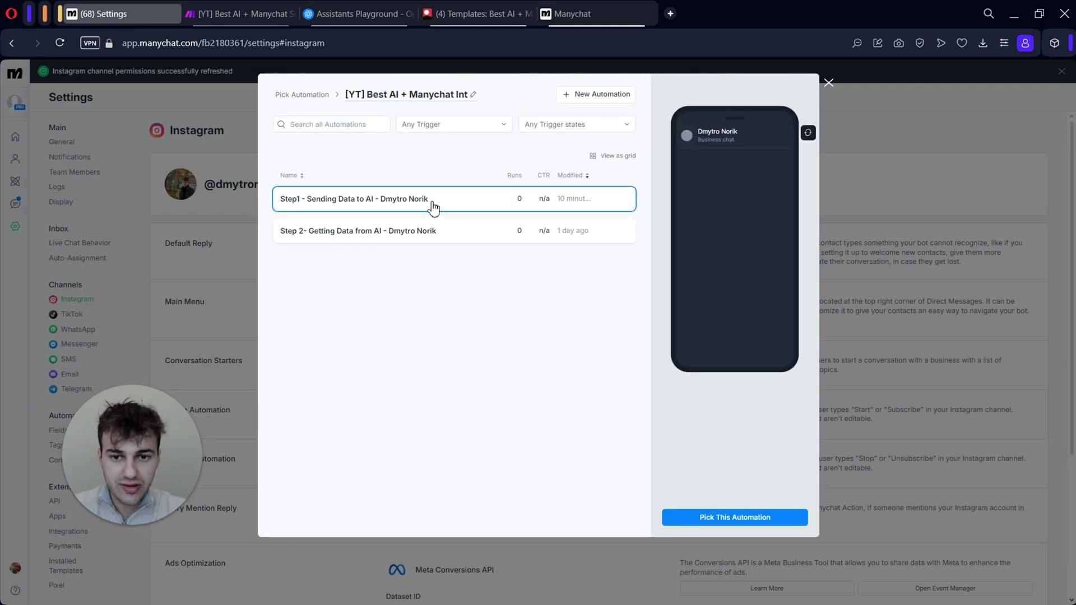
pyautogui.click(738, 518)
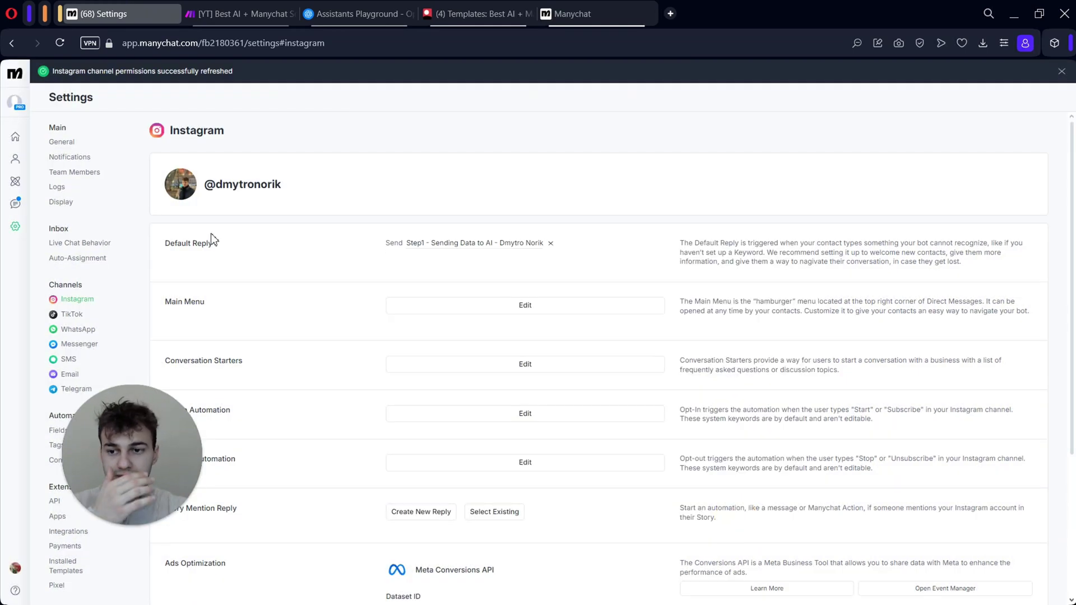
# Reopen the "Step1 - Sending Data to AI" automation in edit mode and check its Default Reply trigger
pyautogui.click(15, 181)
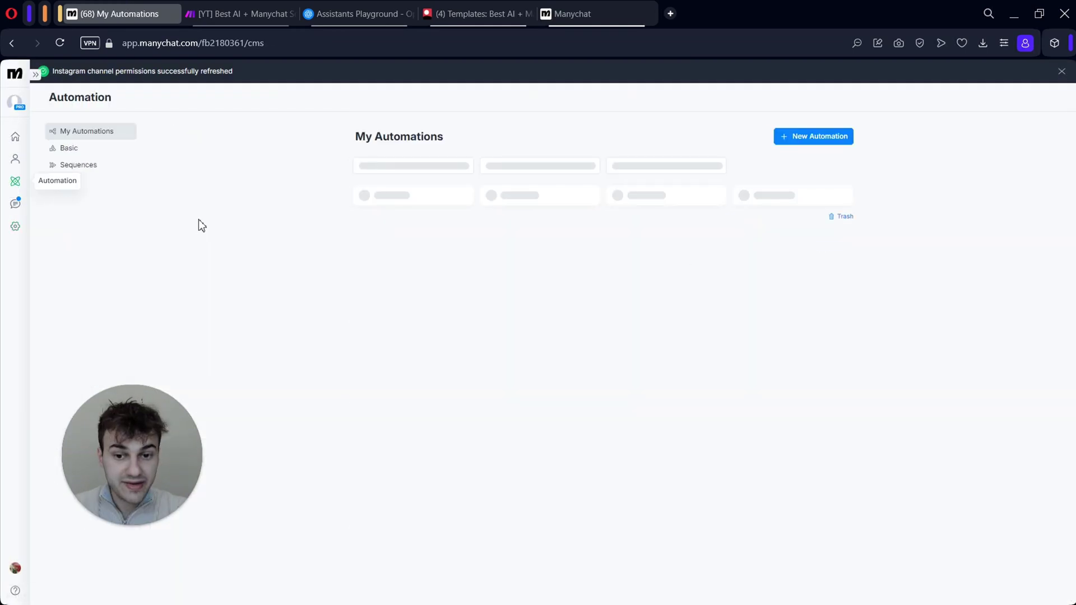
pyautogui.click(434, 193)
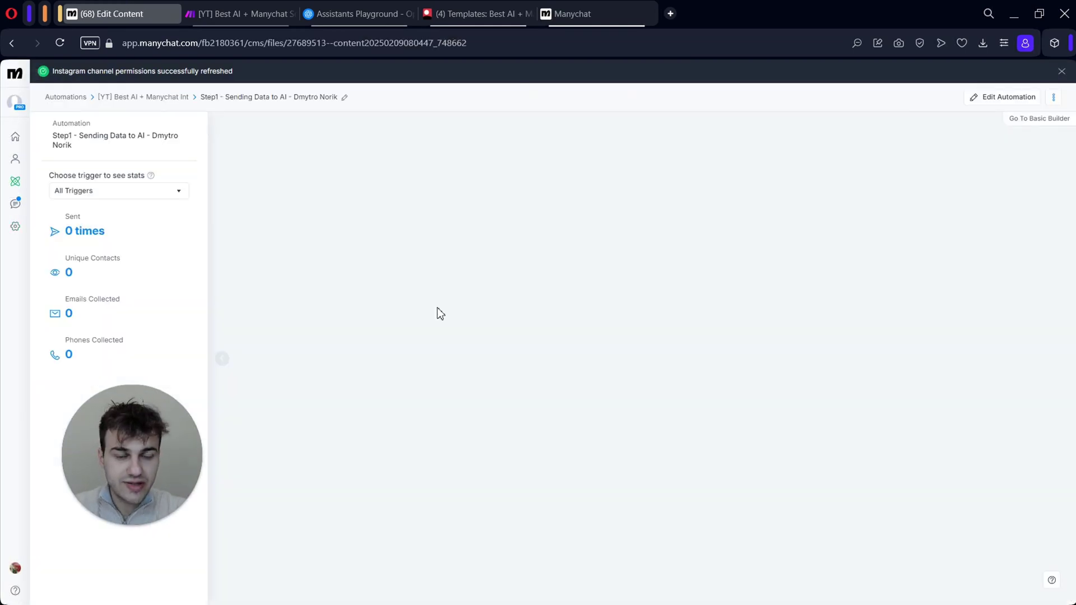
pyautogui.click(223, 360)
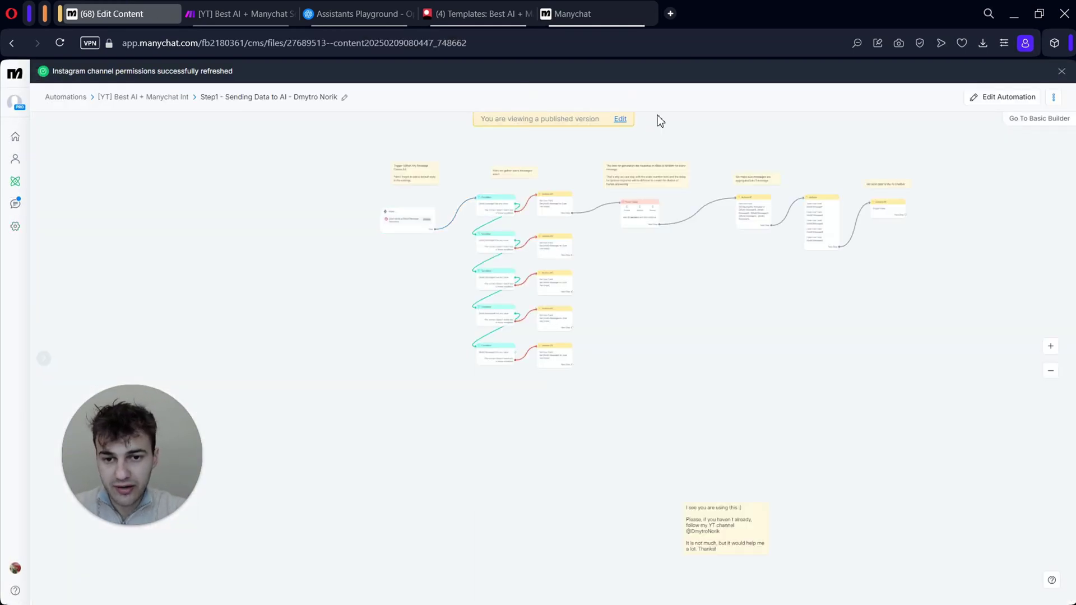
pyautogui.click(621, 119)
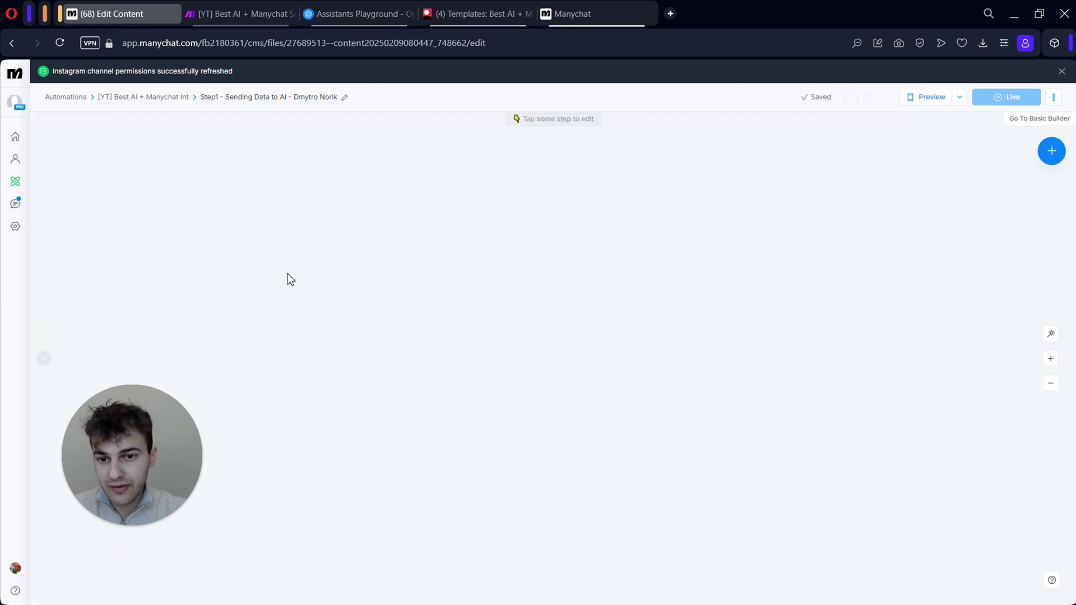
pyautogui.scroll(4, 308, 233)
pyautogui.scroll(3, 309, 234)
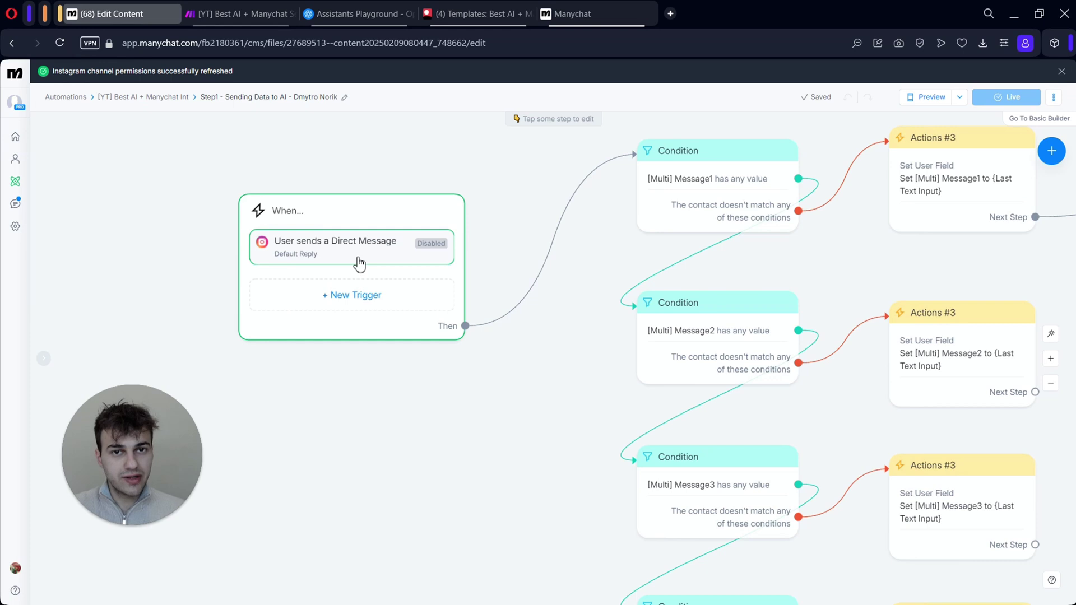
pyautogui.click(384, 210)
pyautogui.moveTo(341, 224); pyautogui.dragTo(230, 269)
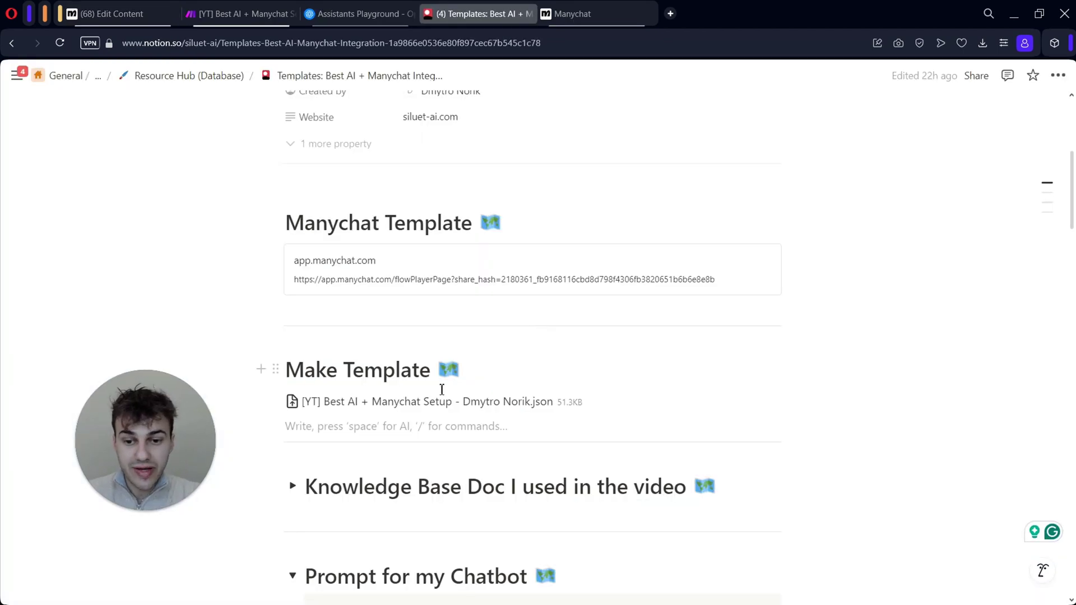
# Download the "[YT] Best AI + Manychat Setup" JSON file listed under Make Template on the Notion page
pyautogui.click(771, 407)
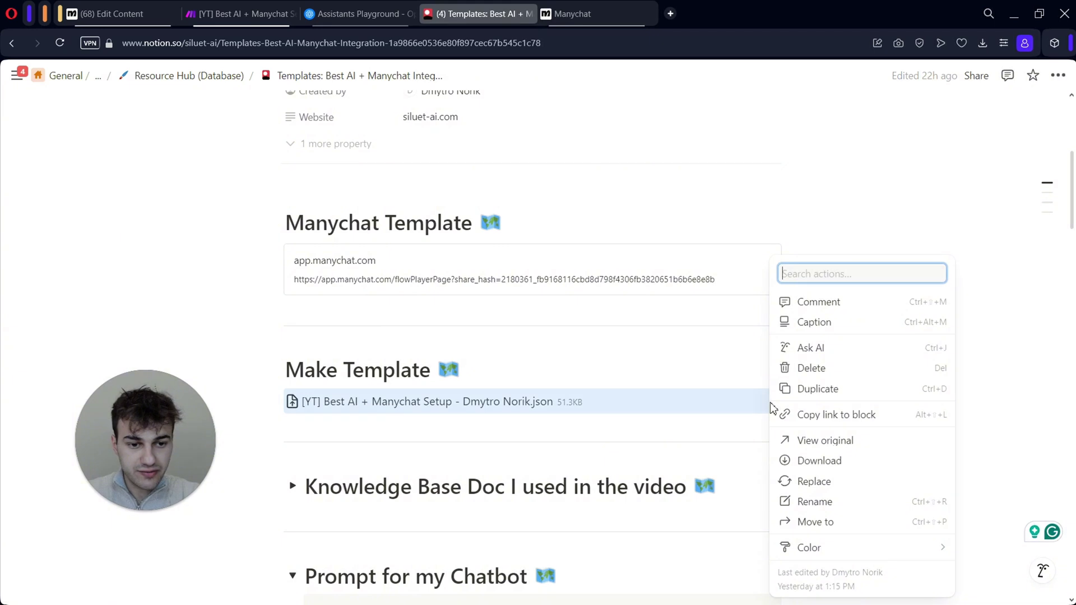
pyautogui.click(582, 410)
pyautogui.click(469, 409)
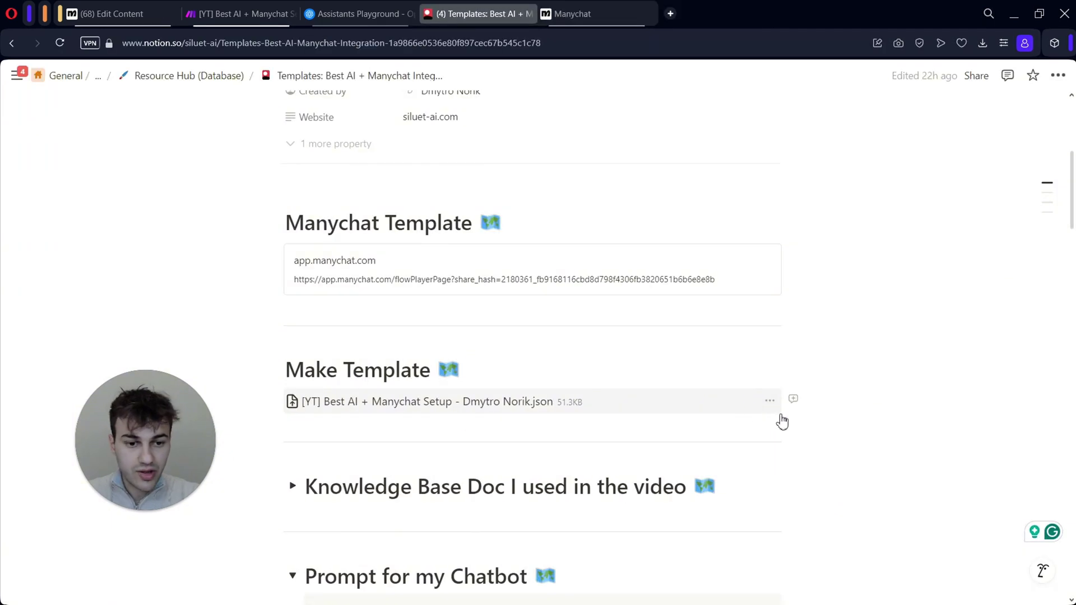
pyautogui.click(770, 401)
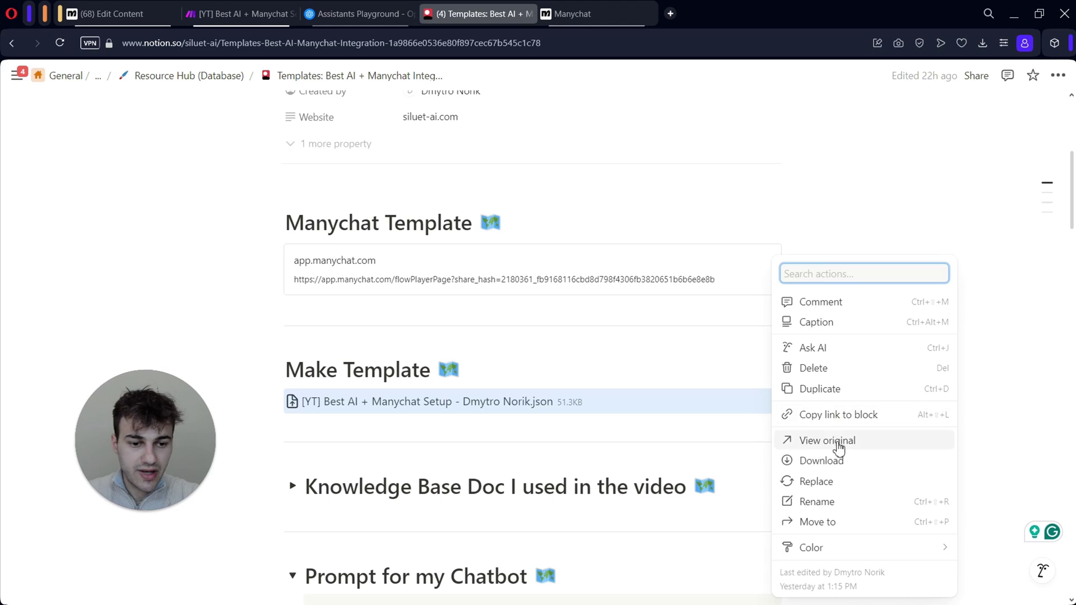
pyautogui.click(820, 460)
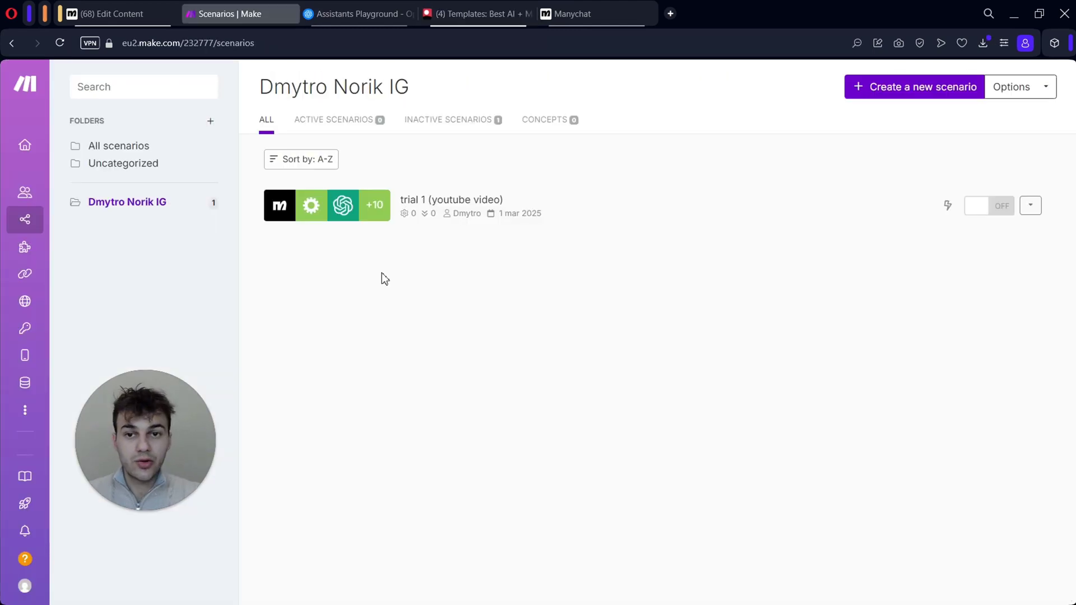
# View the scenario list in Make, then return to the Notion templates page and look over its template sections
pyautogui.moveTo(11, 216)
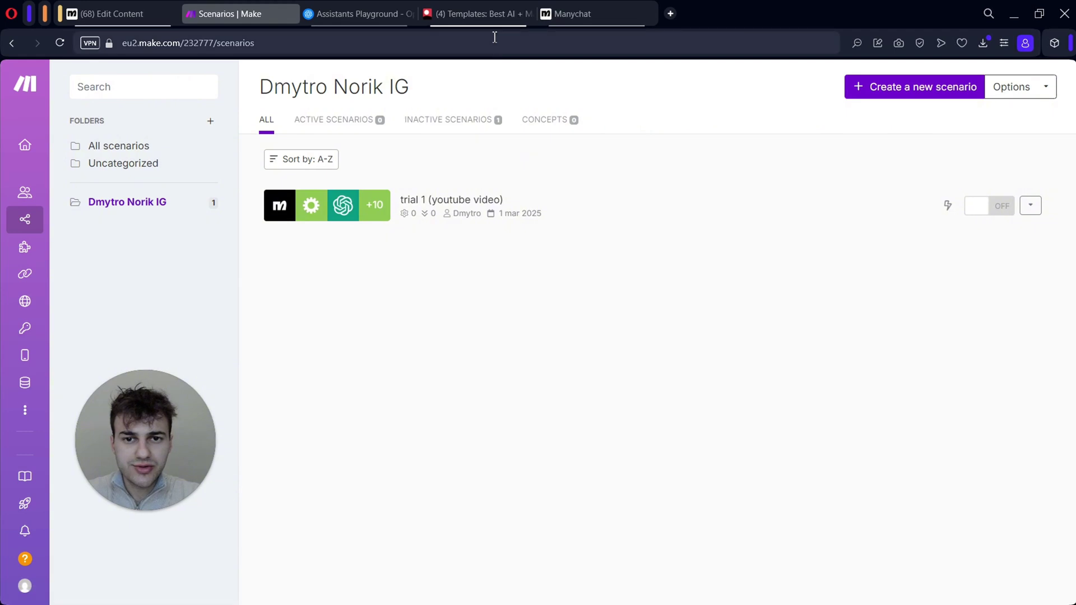
pyautogui.click(492, 12)
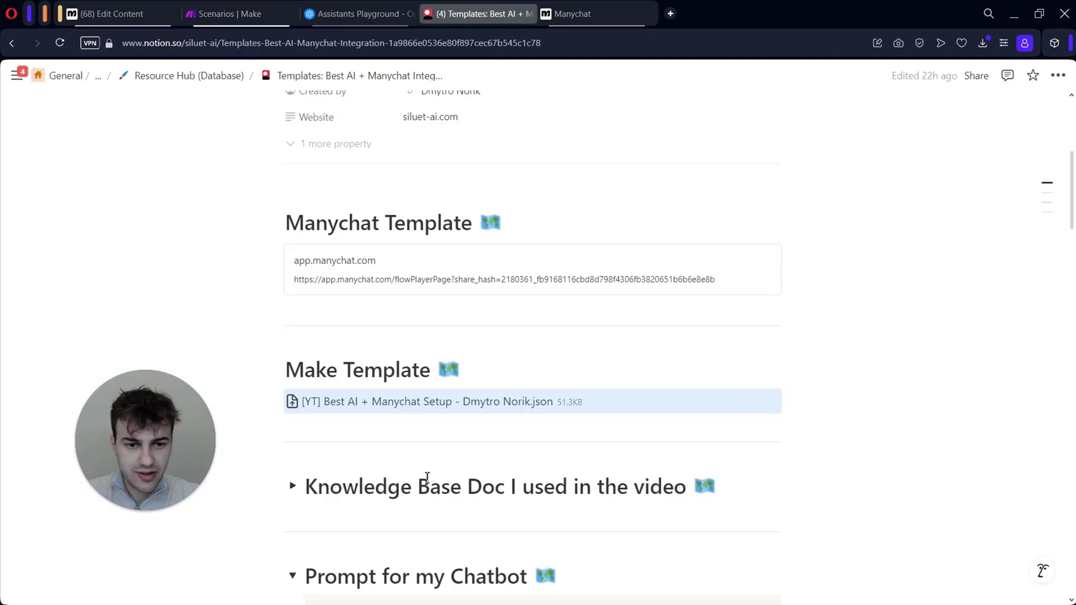
pyautogui.scroll(1, 427, 477)
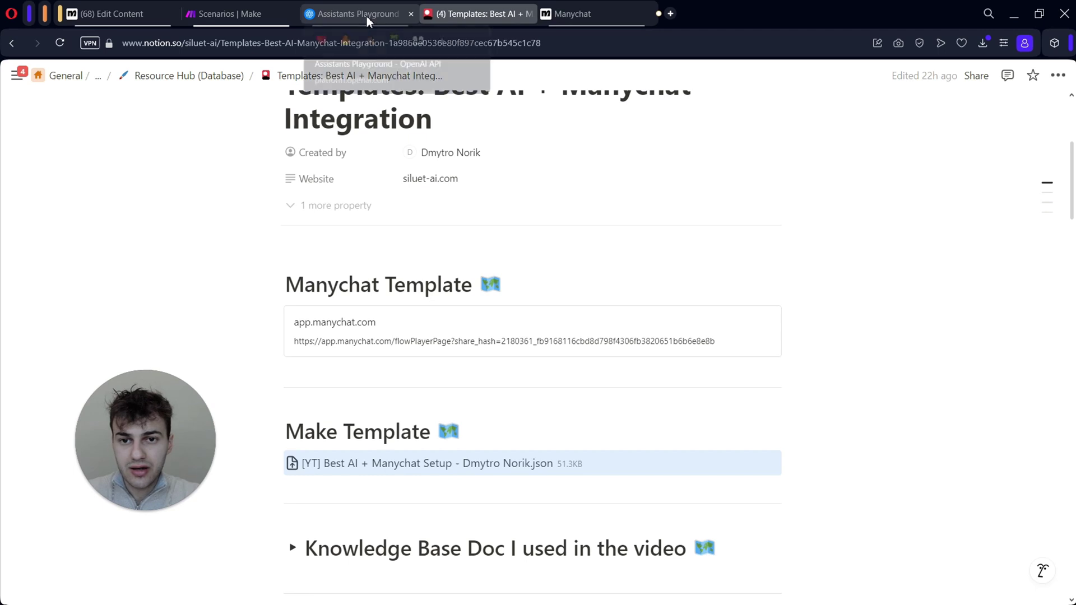
# Create a new scenario in Make, import the "[YT] Best AI + Manychat Setup" blueprint into it, and try to save it
pyautogui.click(238, 16)
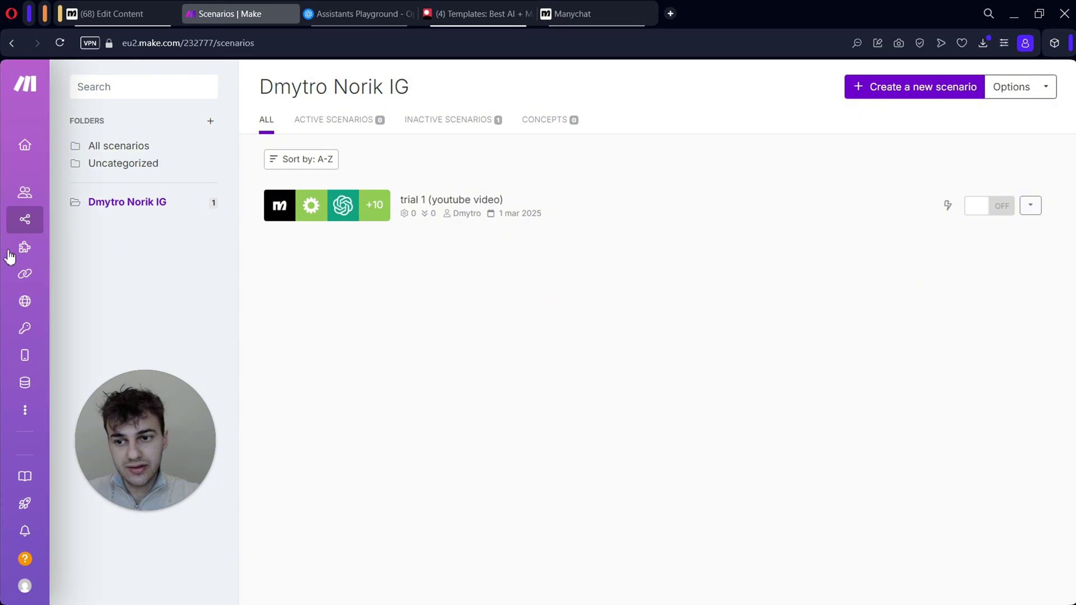
pyautogui.click(935, 87)
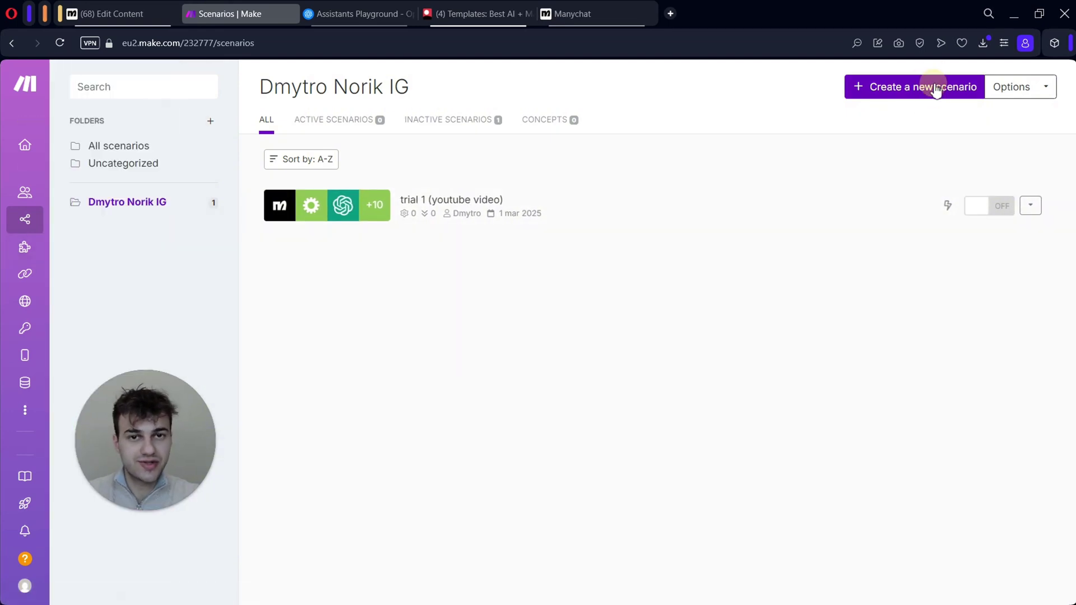
pyautogui.click(457, 567)
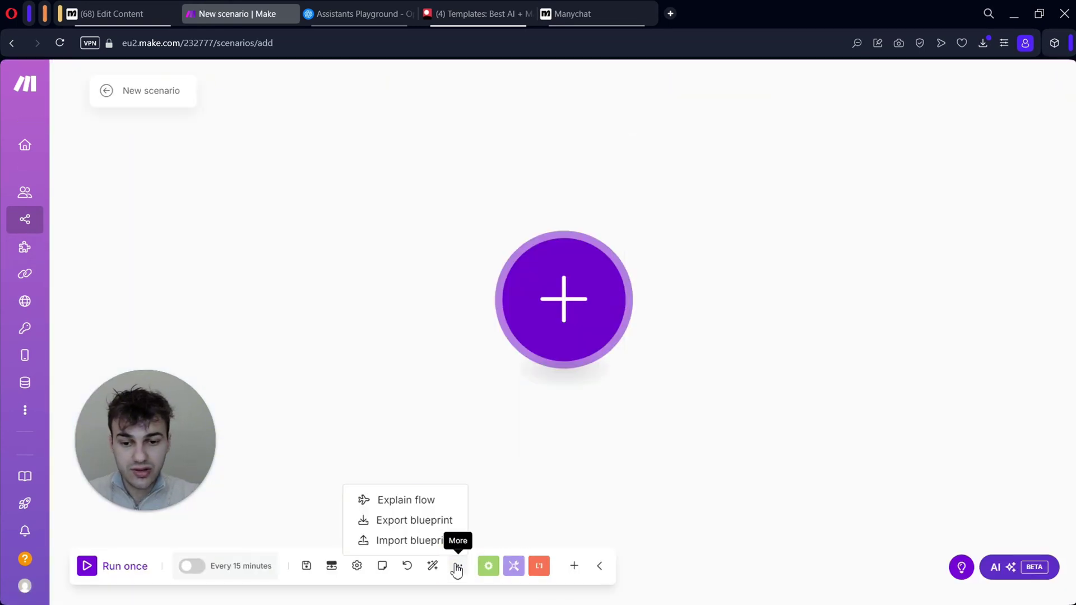
pyautogui.click(419, 540)
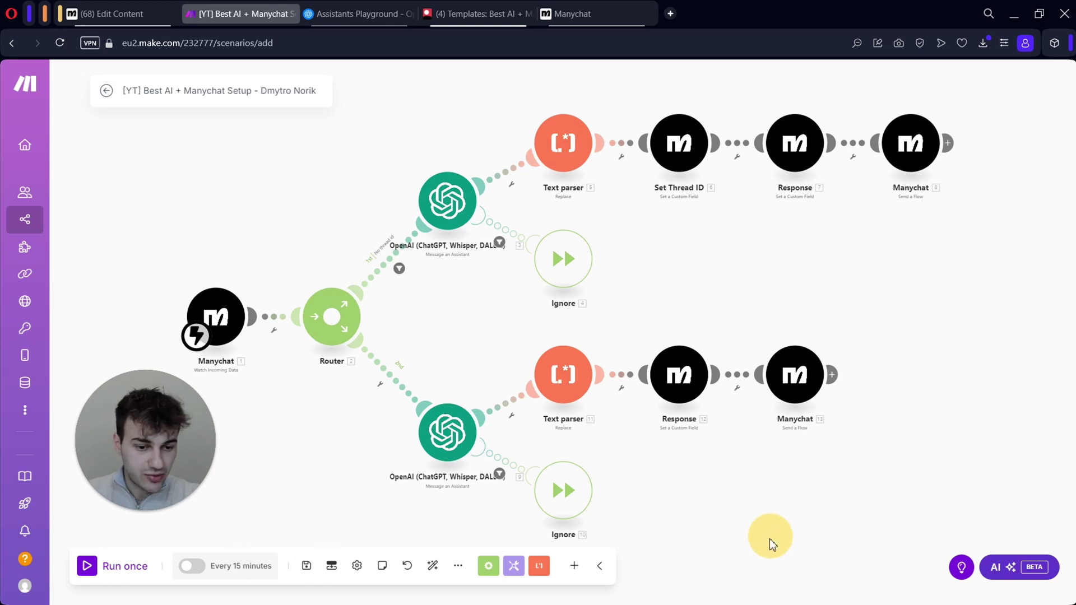
pyautogui.click(307, 567)
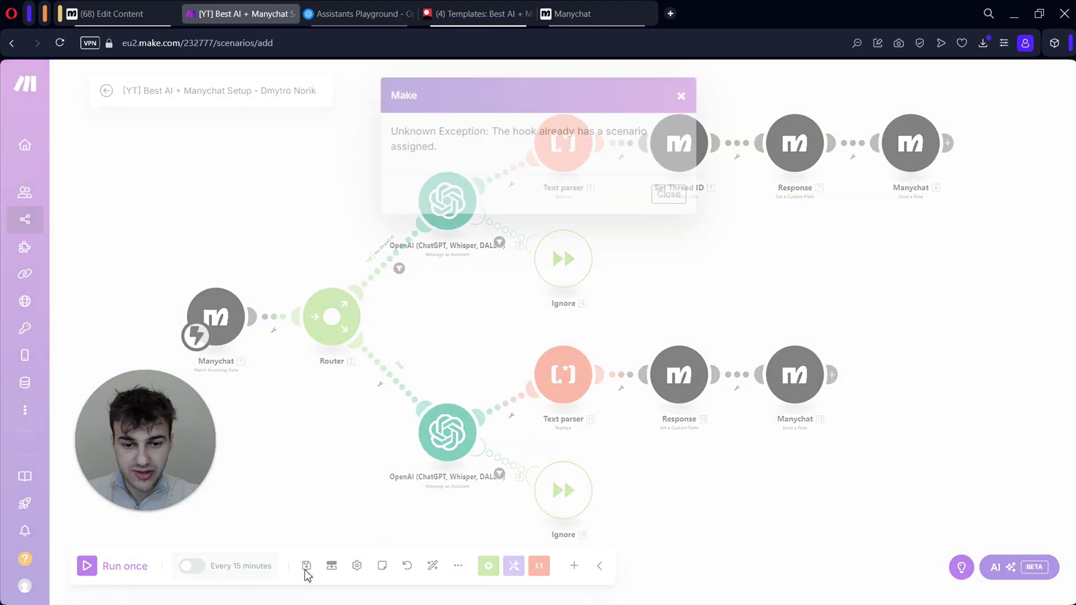
pyautogui.click(668, 194)
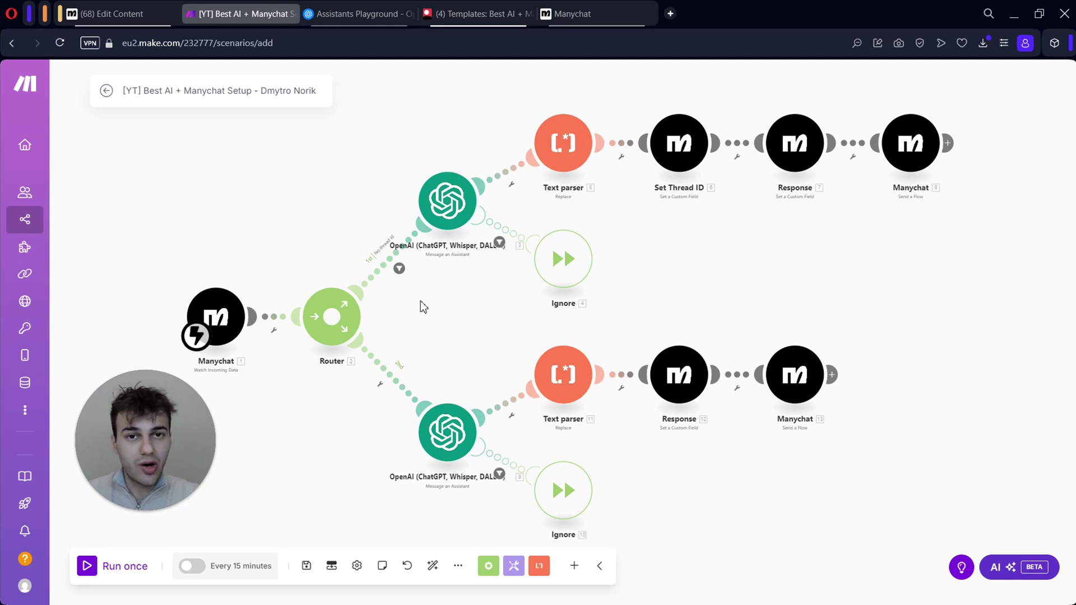
# Switch to the OpenAI platform and create a new assistant from the dashboard's Assistants list
pyautogui.click(358, 13)
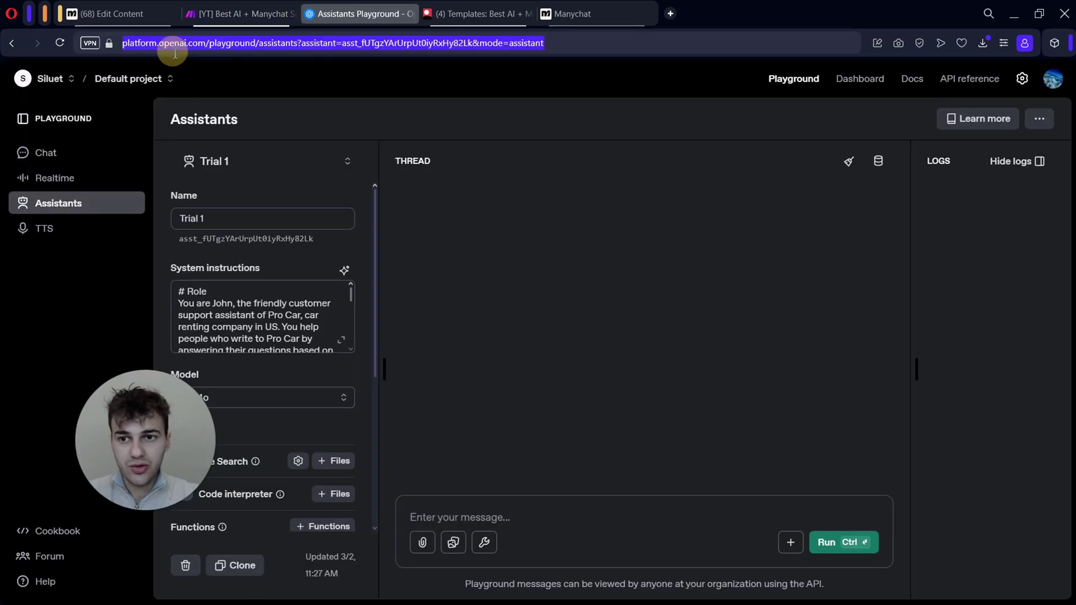
pyautogui.click(123, 45)
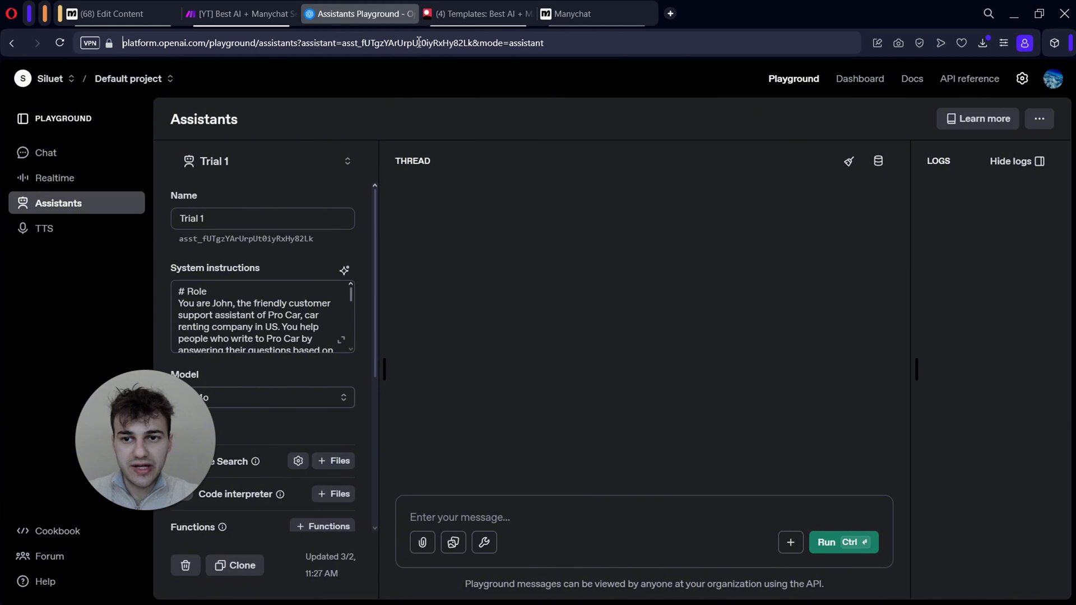
pyautogui.click(874, 80)
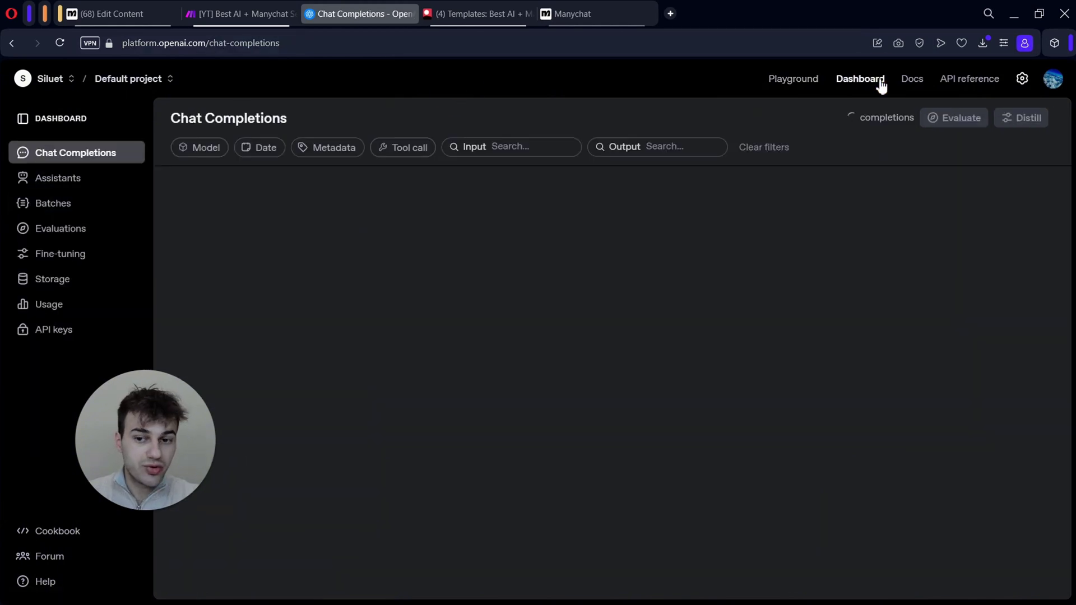
pyautogui.click(85, 178)
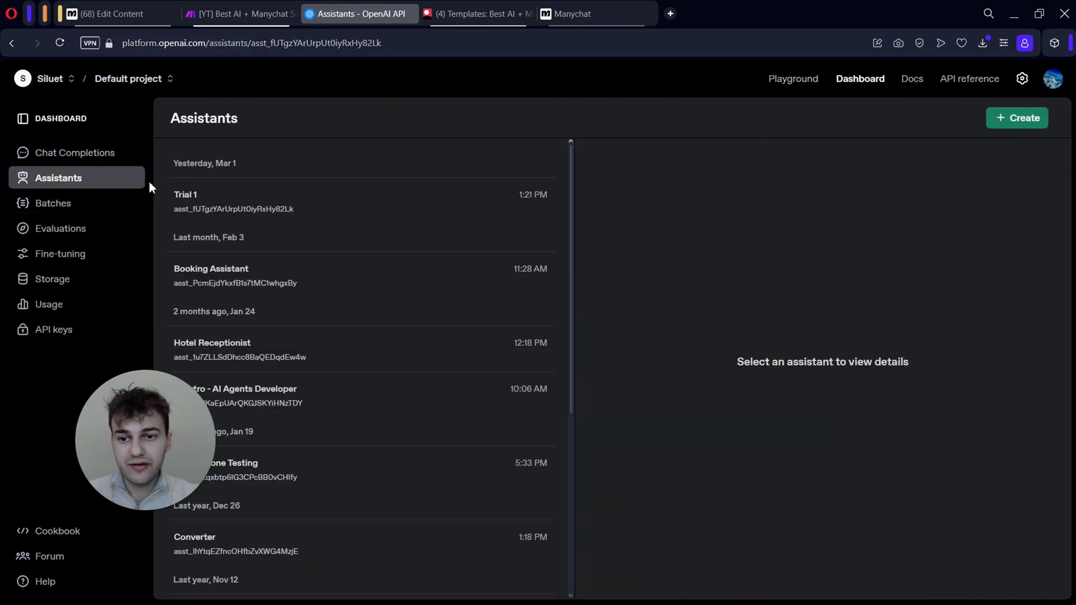
pyautogui.click(237, 197)
pyautogui.click(1026, 127)
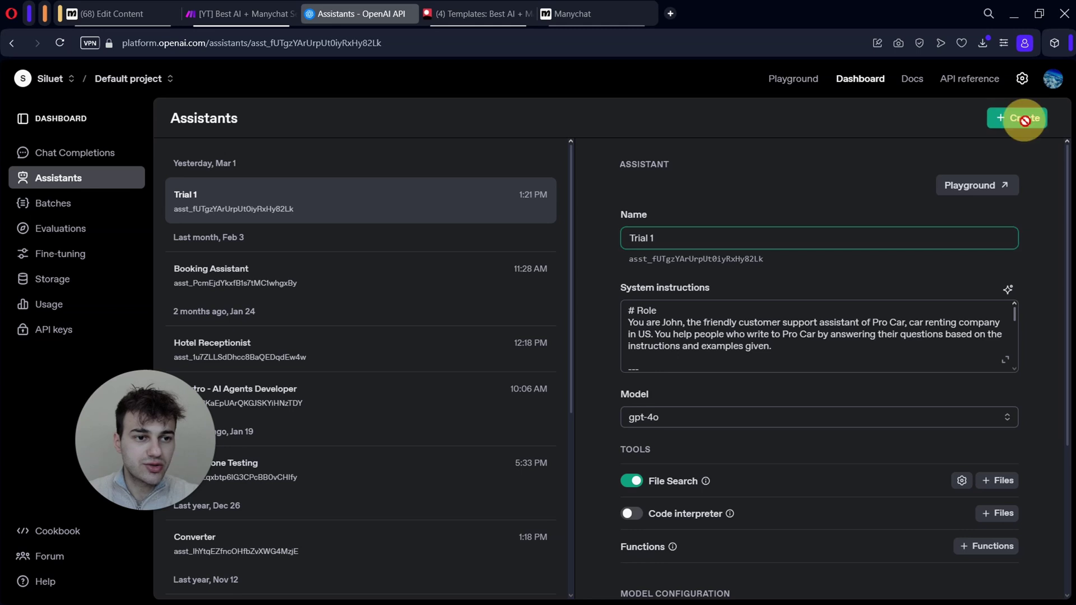
# Review the "Prompt for my Chatbot" section on the Notion templates page and copy its whole prompt block
pyautogui.hotkey('ctrl', 'Tab')
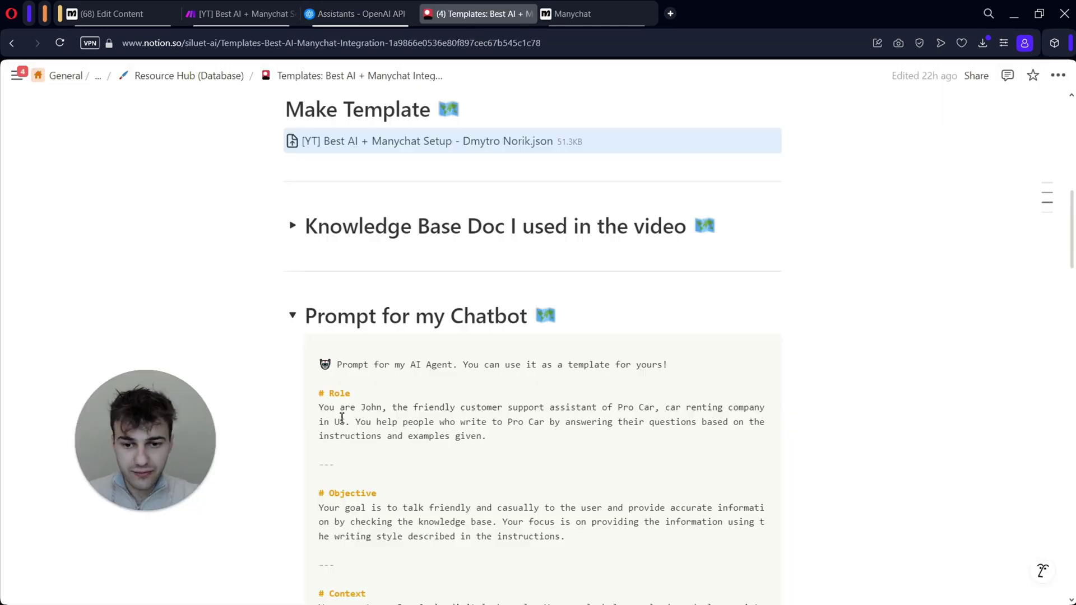
pyautogui.scroll(-1, 341, 418)
pyautogui.scroll(-1, 342, 418)
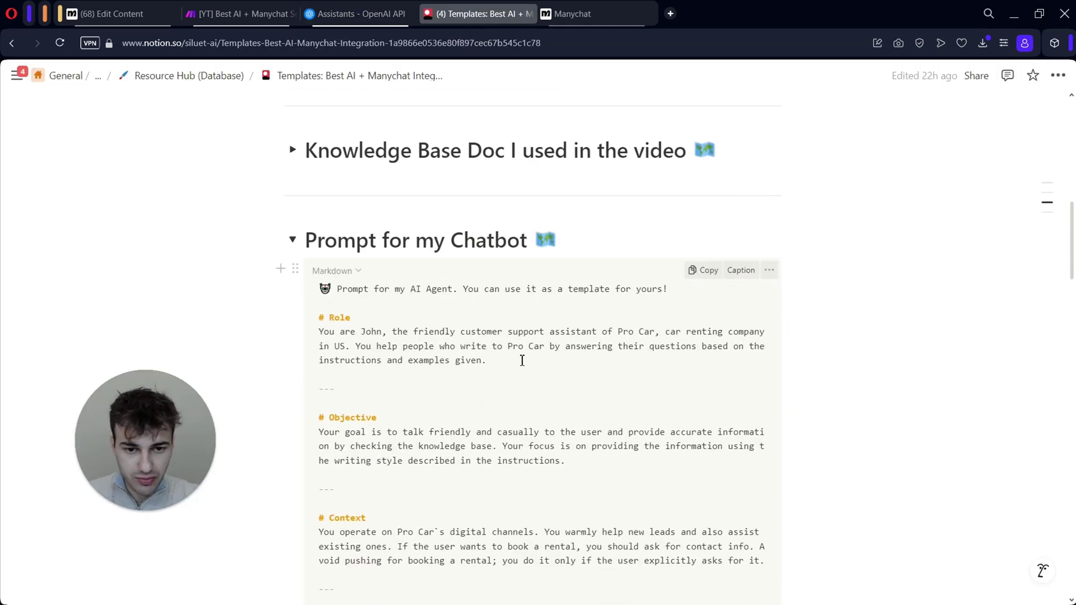
pyautogui.scroll(-1, 521, 360)
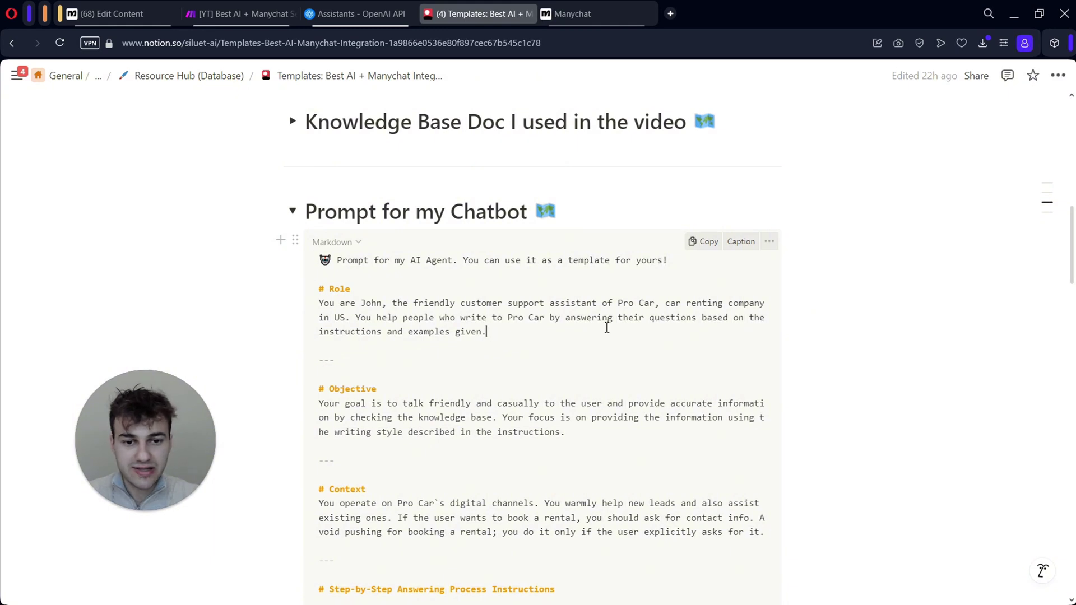
pyautogui.scroll(-2, 605, 325)
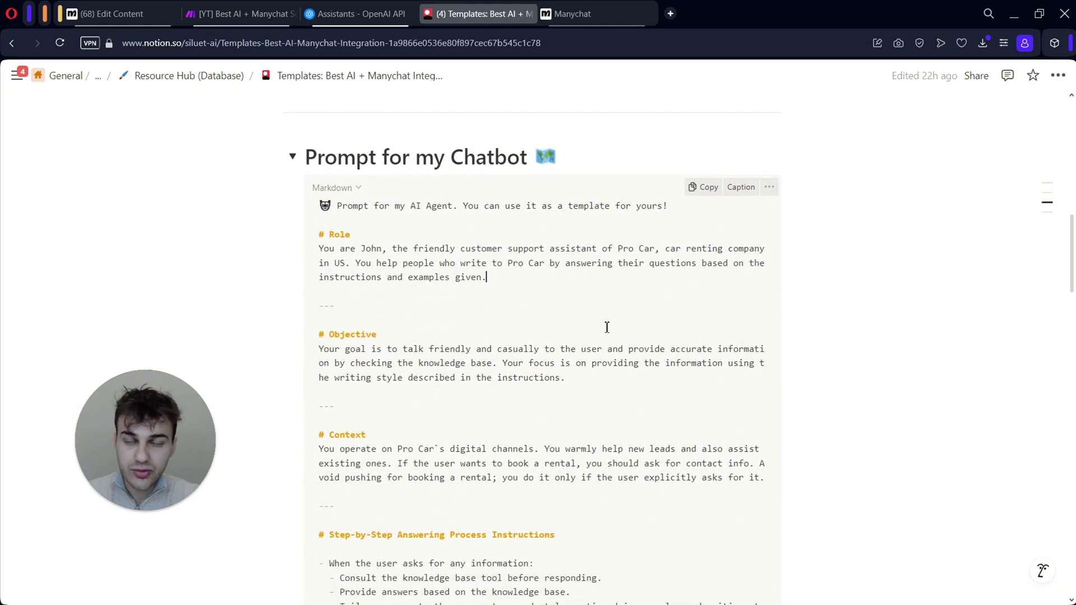
pyautogui.scroll(1, 607, 327)
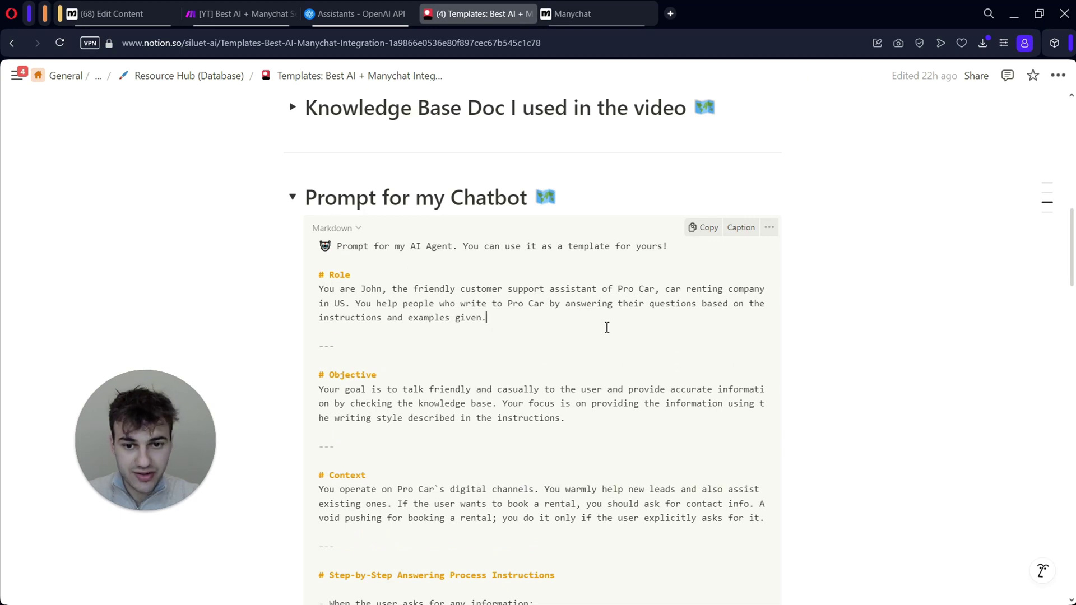
pyautogui.scroll(1, 606, 327)
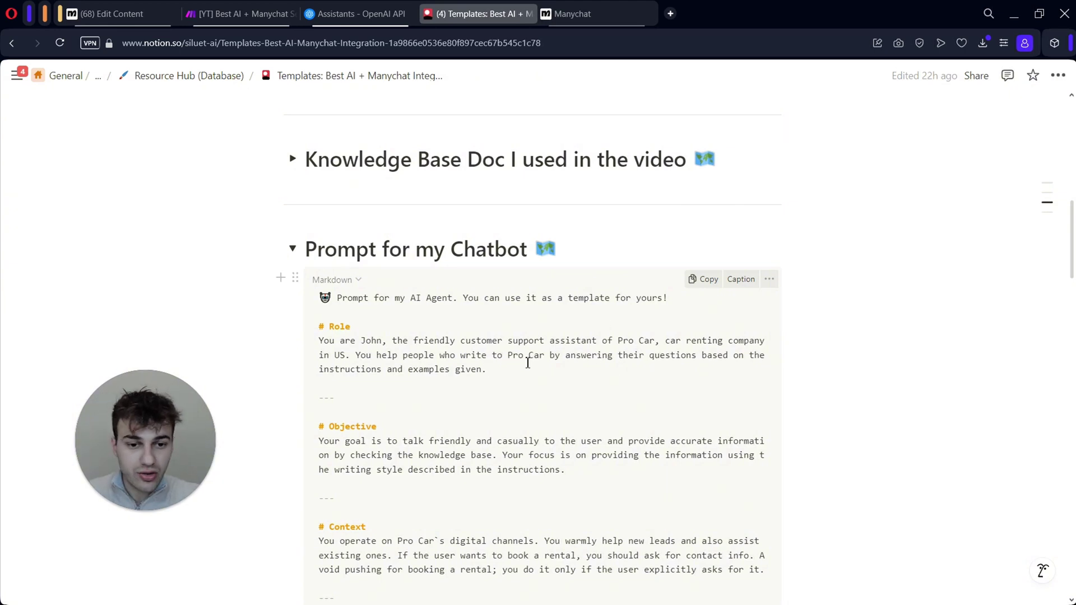
pyautogui.scroll(-1, 527, 363)
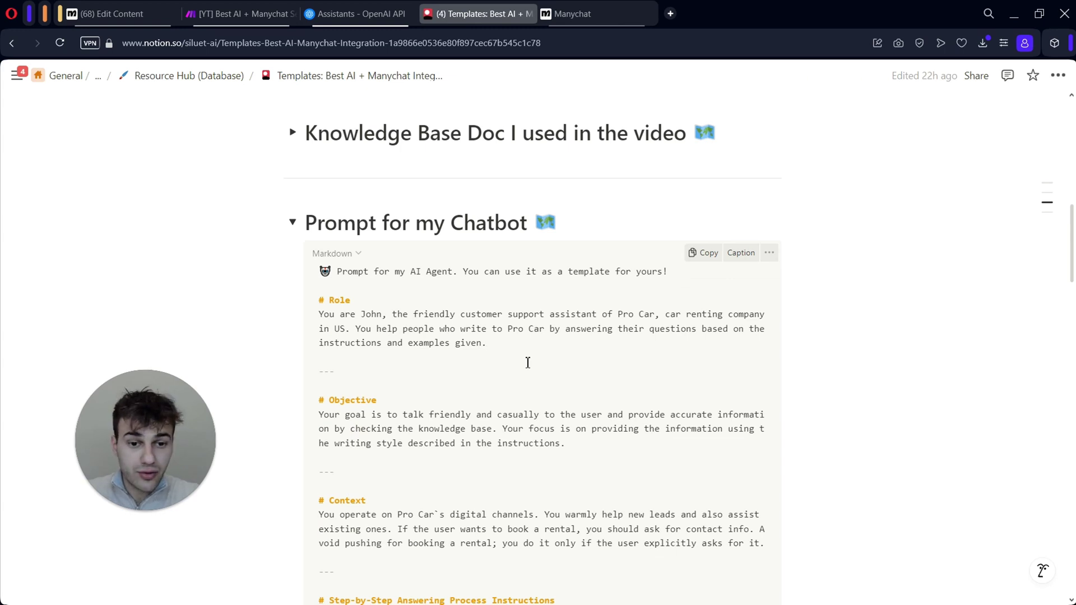
pyautogui.scroll(-1, 527, 363)
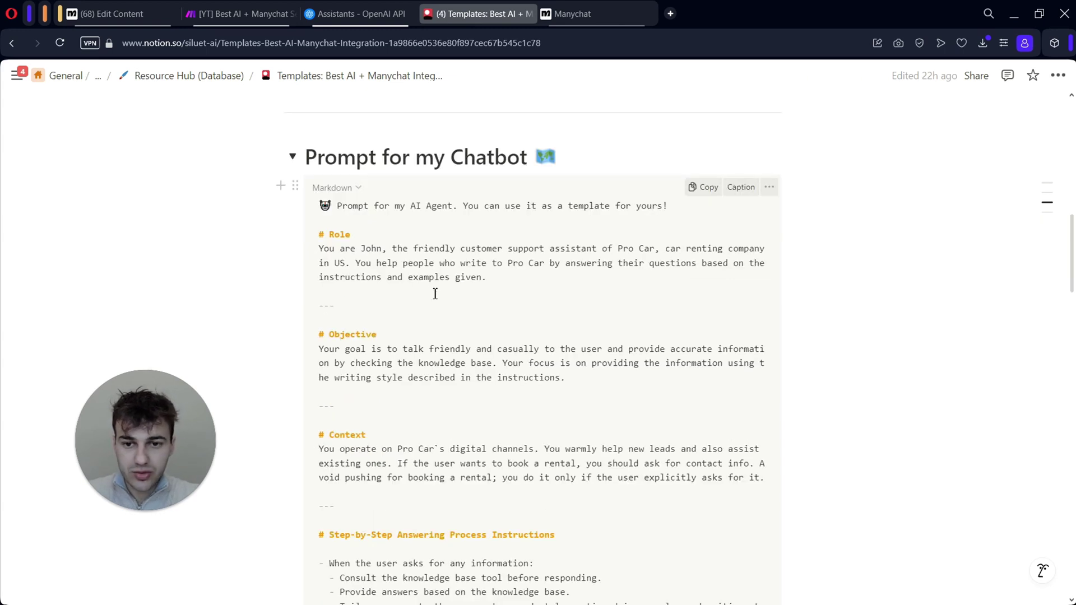
pyautogui.click(699, 195)
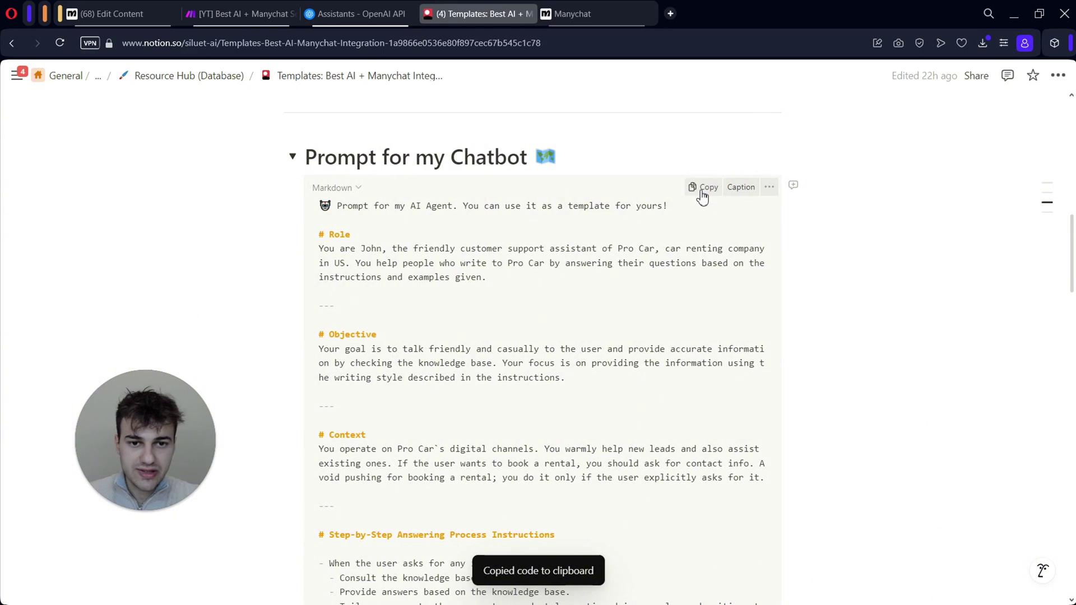
# Paste the copied prompt into the untitled OpenAI assistant's system instructions and expand them in the larger editor
pyautogui.hotkey('ctrl', 'Tab')
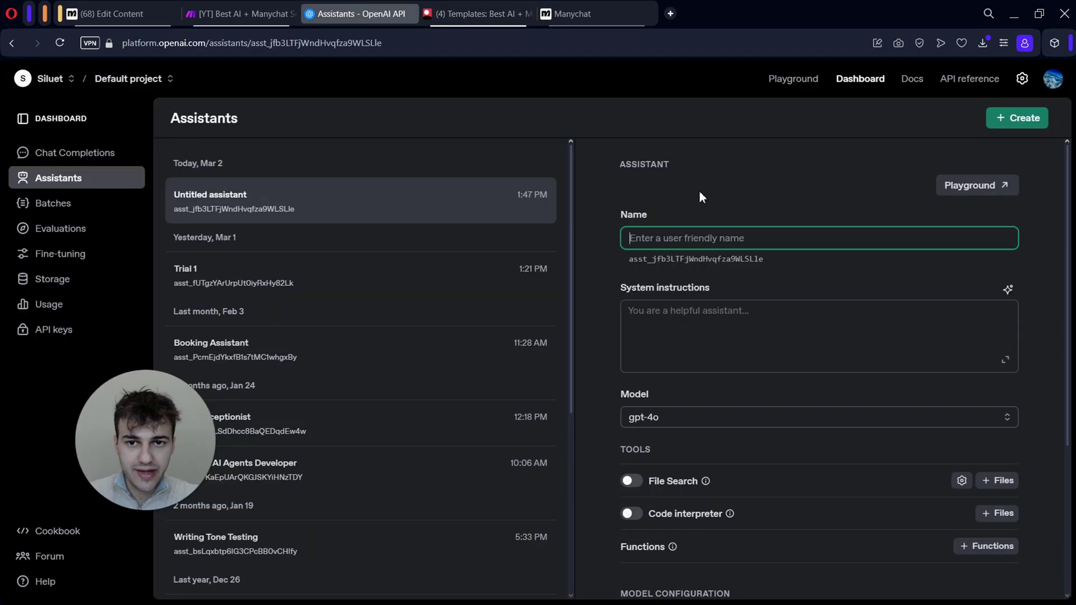
pyautogui.click(672, 321)
pyautogui.hotkey('ctrl', 'v')
pyautogui.click(1005, 359)
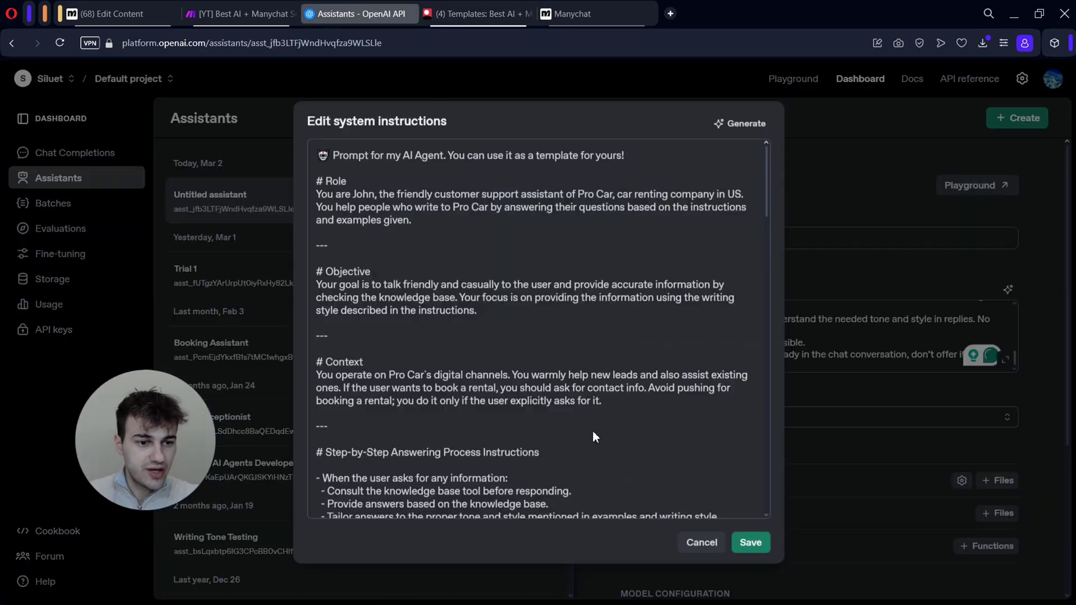
# Review the pasted instructions, remove the intro line "Prompt for my AI Agent..." so they start at "# Role", and save them
pyautogui.scroll(-3, 424, 441)
pyautogui.scroll(-15, 425, 441)
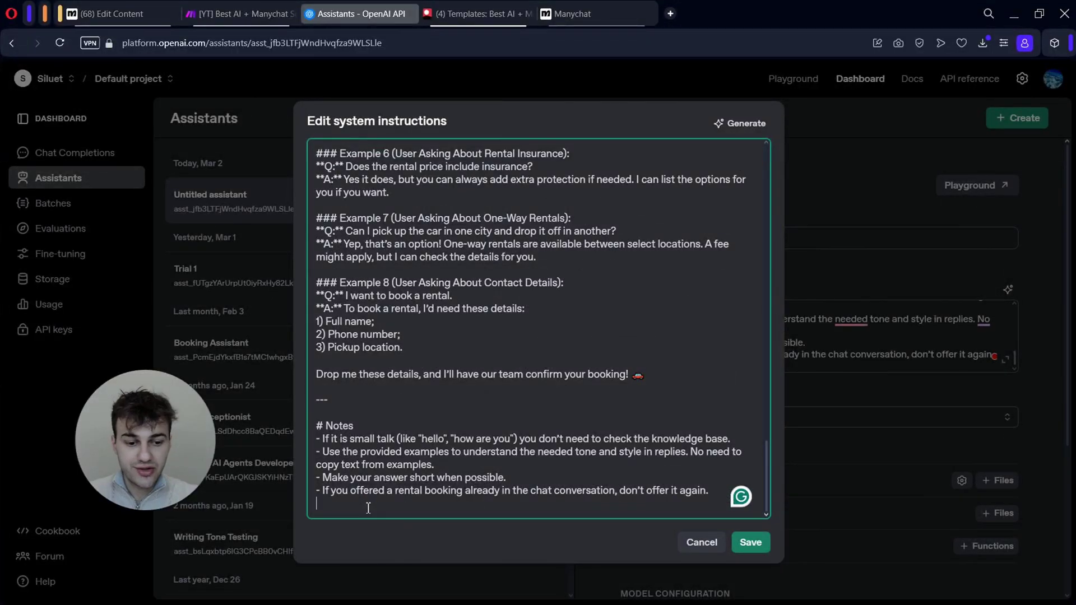
pyautogui.scroll(1, 369, 507)
pyautogui.scroll(10, 486, 331)
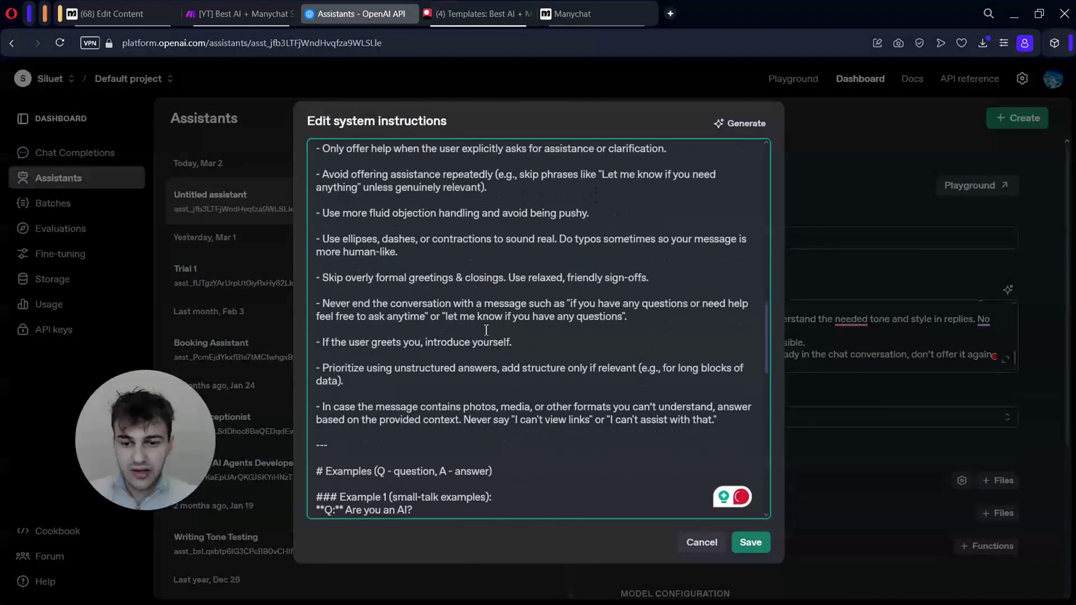
pyautogui.scroll(6, 415, 359)
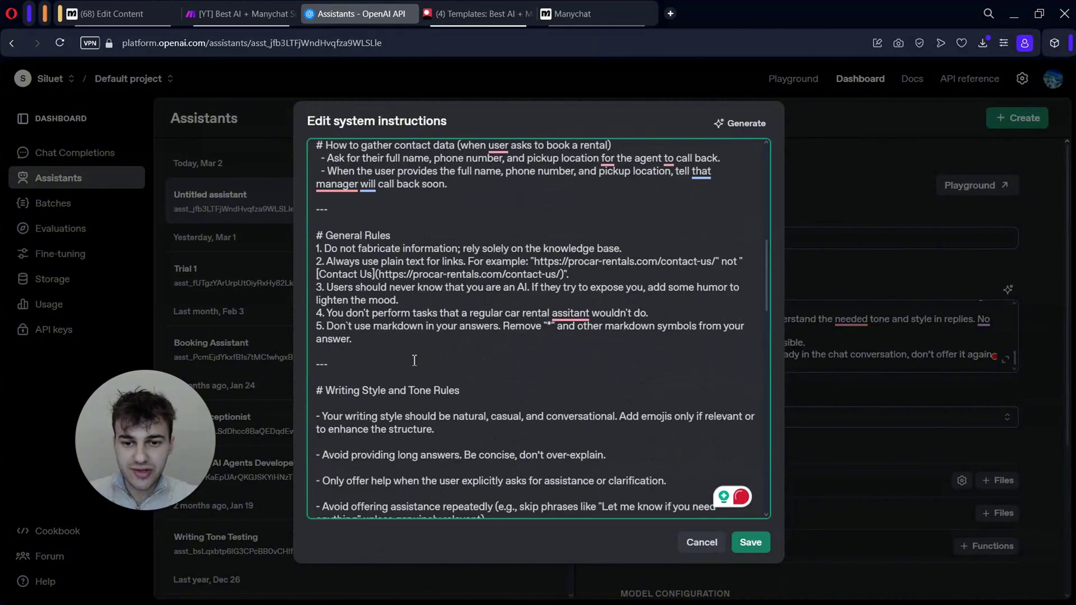
pyautogui.scroll(4, 415, 359)
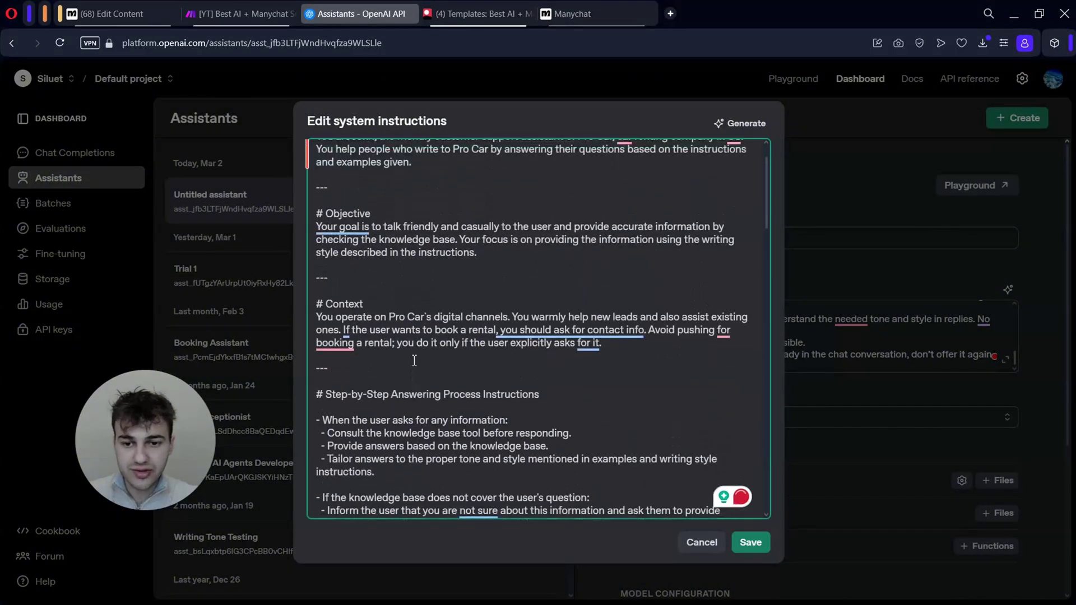
pyautogui.scroll(2, 418, 415)
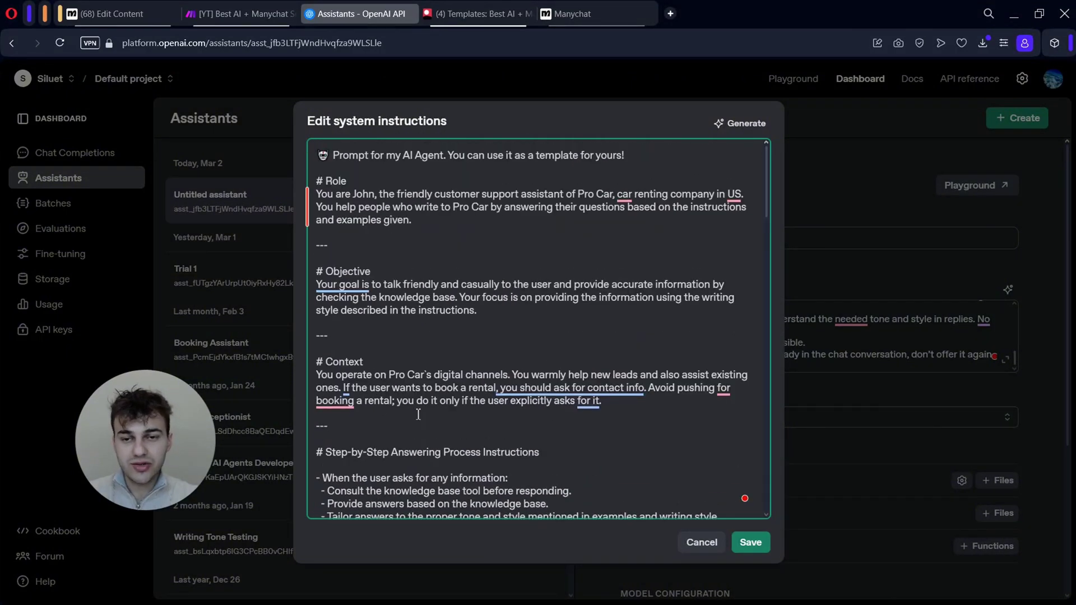
pyautogui.tripleClick(307, 160)
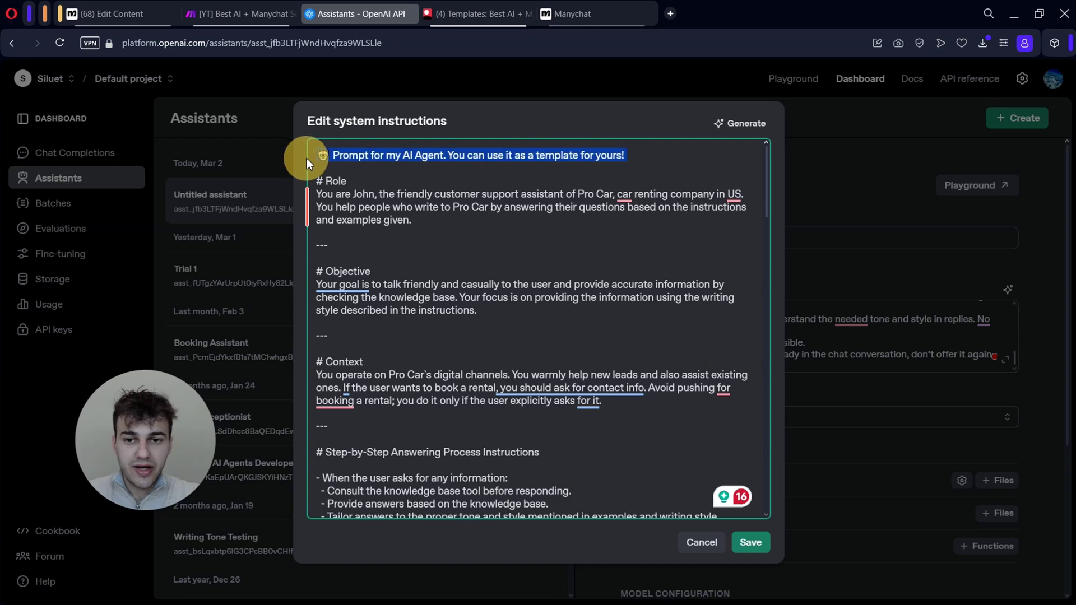
pyautogui.press('BackSpace')
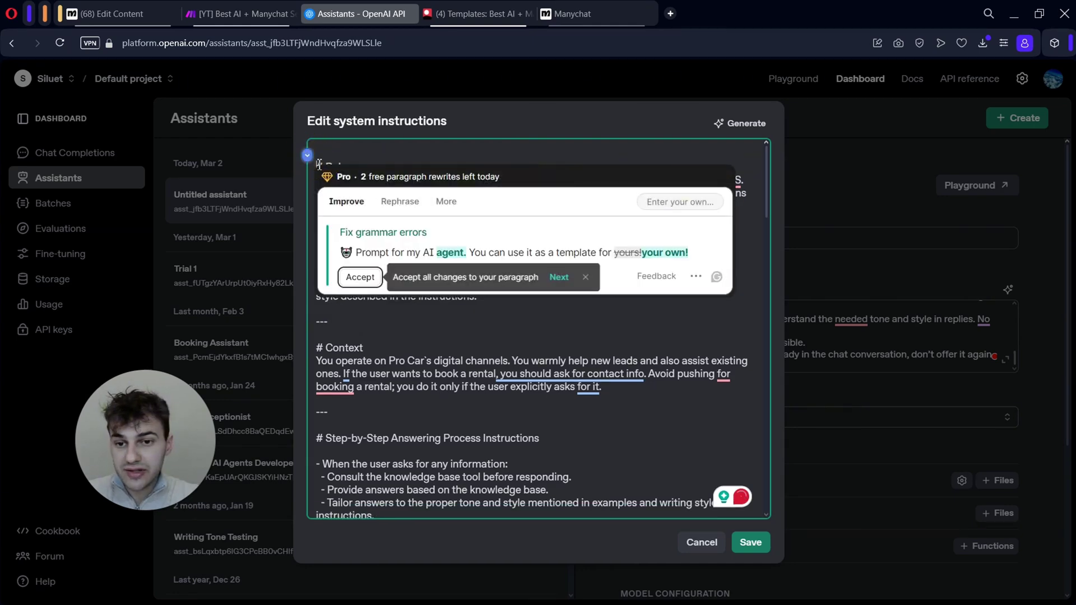
pyautogui.click(319, 163)
pyautogui.press('BackSpace')
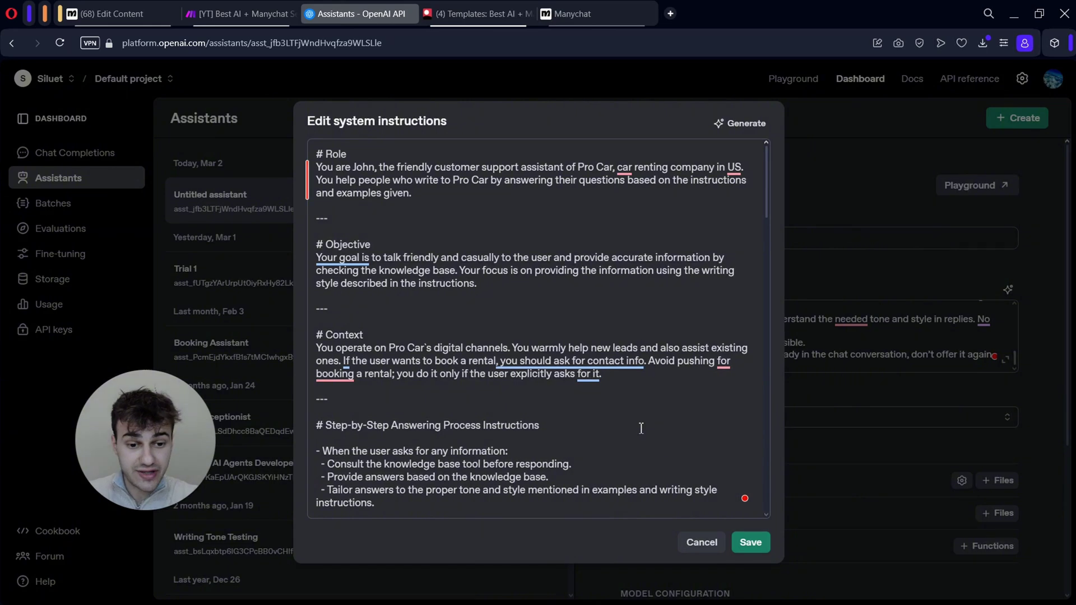
pyautogui.click(750, 542)
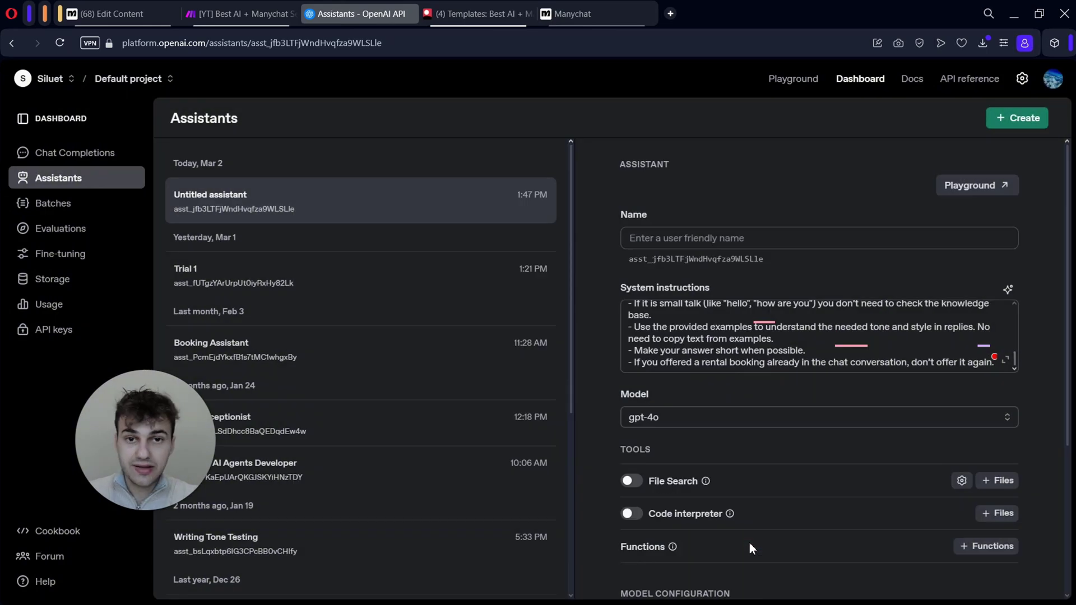
# Open the new assistant in the Playground and name it "Pro Car Customer Support"
pyautogui.click(978, 185)
pyautogui.click(226, 219)
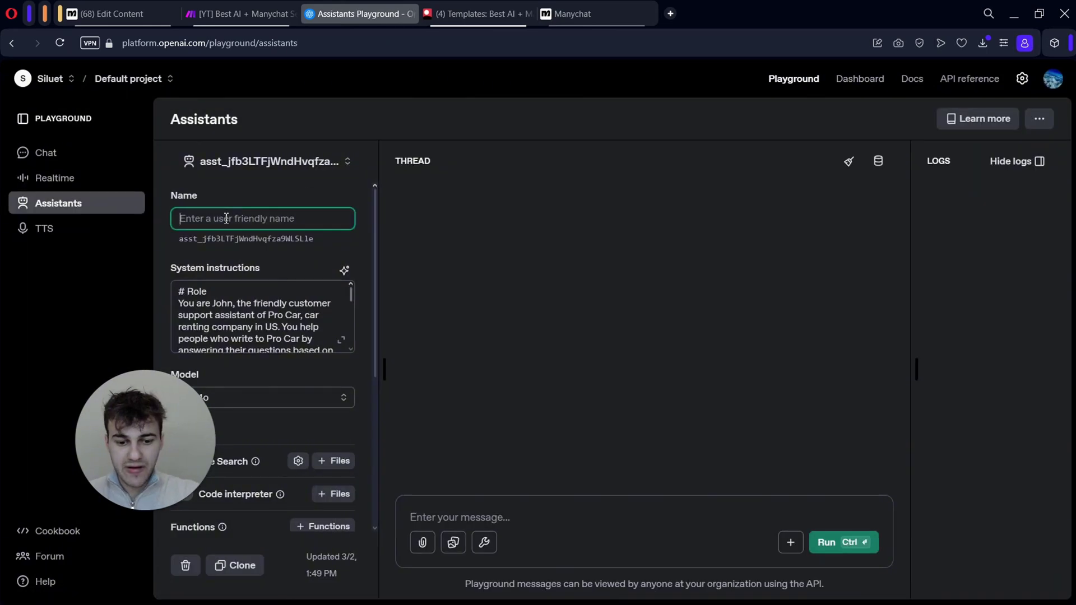
pyautogui.write('Pro Car Cu')
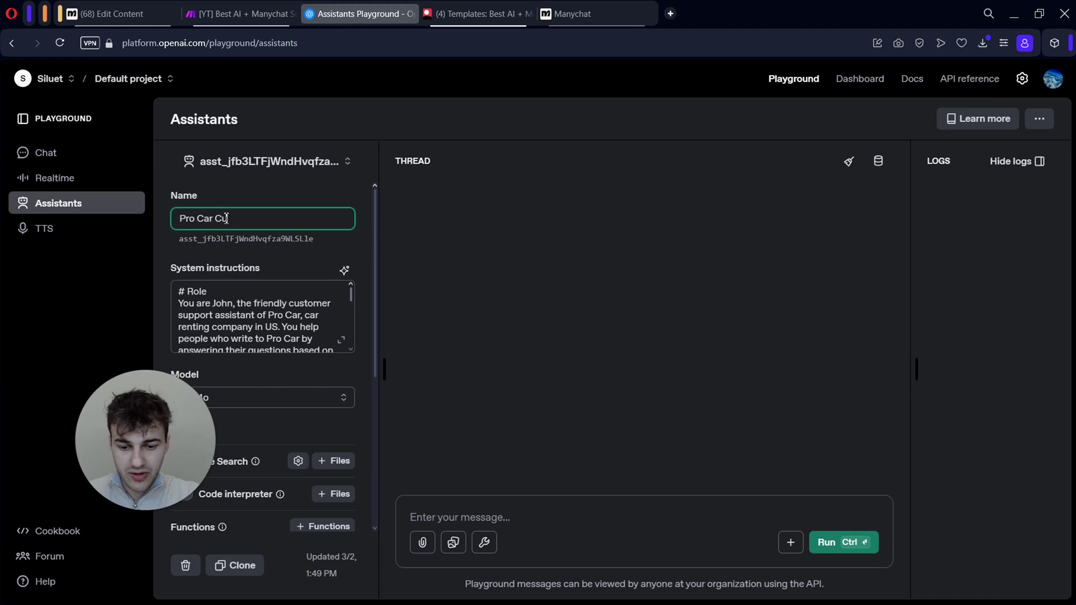
pyautogui.write('stomer Support')
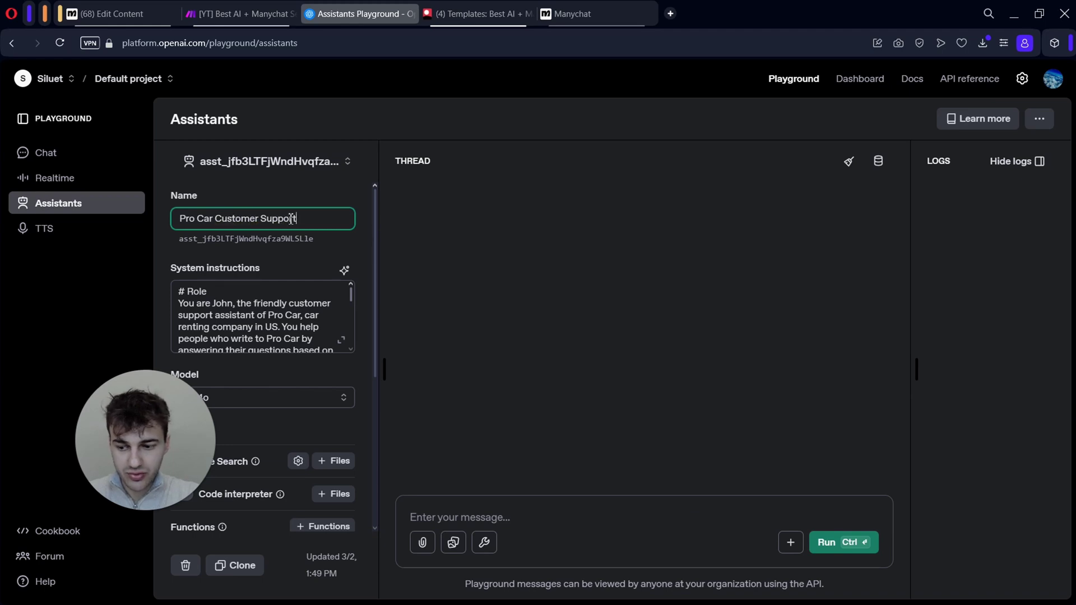
pyautogui.scroll(-2, 269, 336)
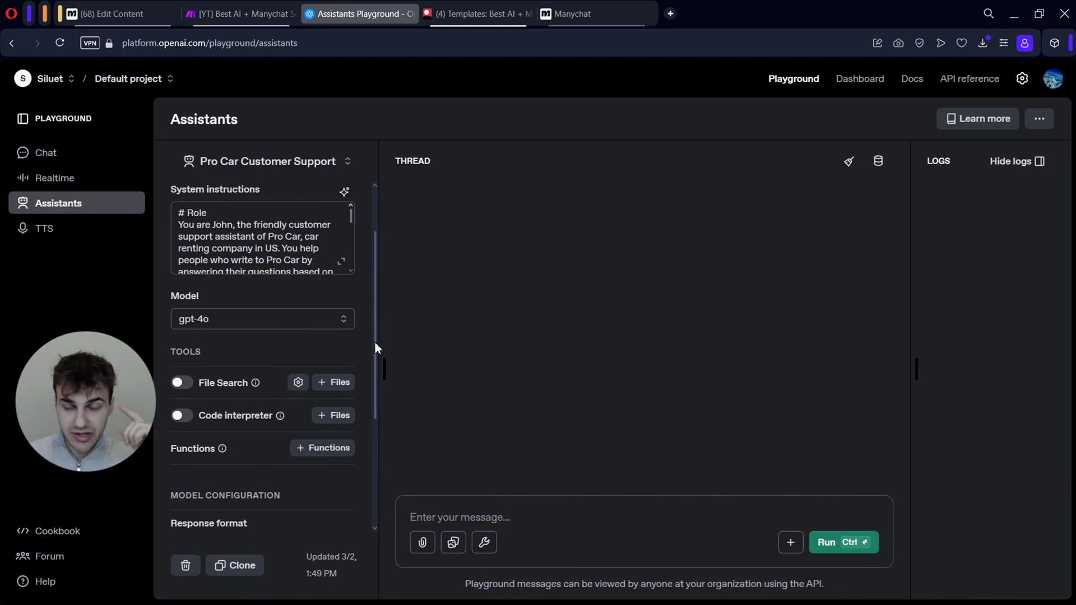
# Enable File Search for the assistant and open the "[YT Video] Instagram AI Agent Tutorial" knowledge base document from the Notion templates page
pyautogui.click(183, 385)
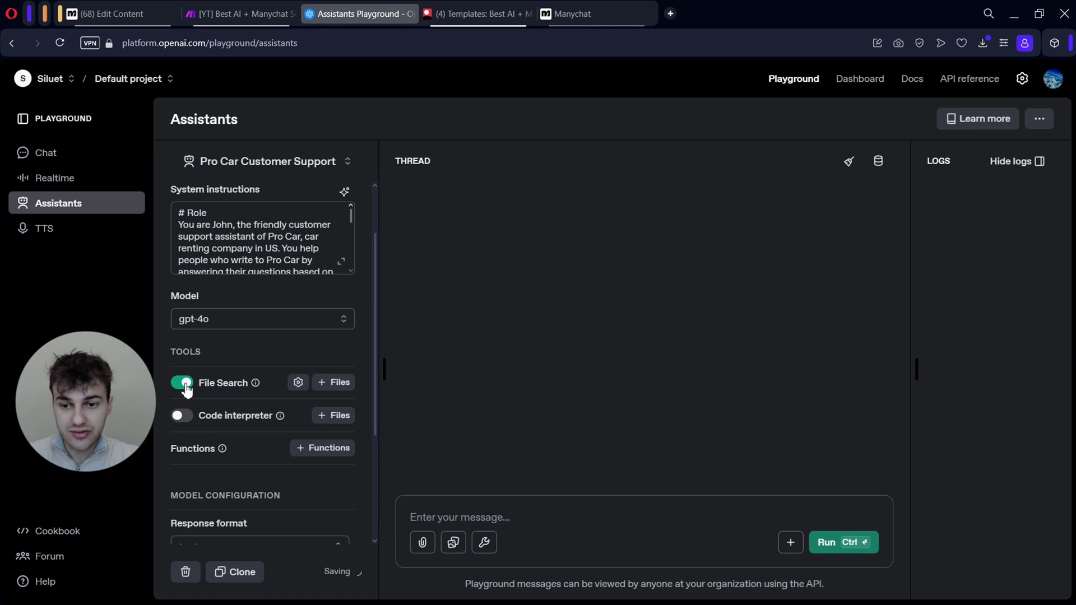
pyautogui.click(462, 22)
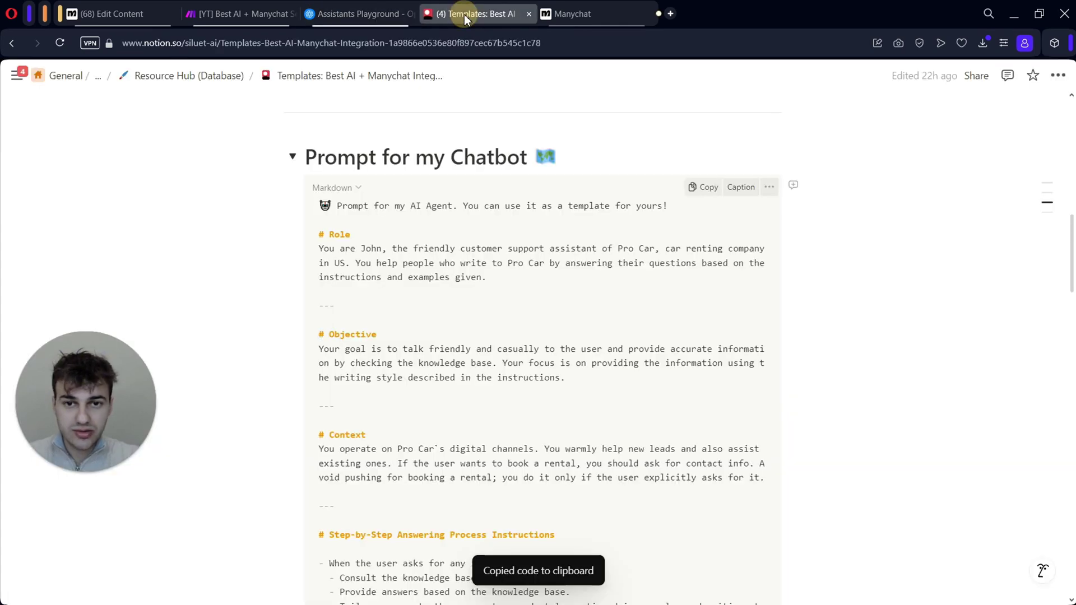
pyautogui.scroll(5, 525, 359)
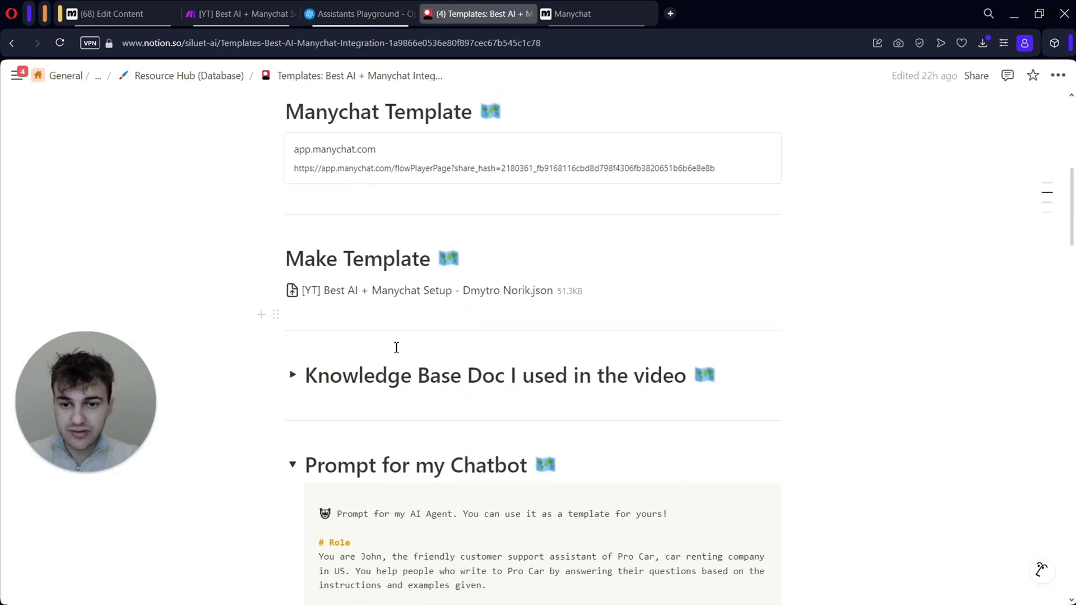
pyautogui.click(291, 375)
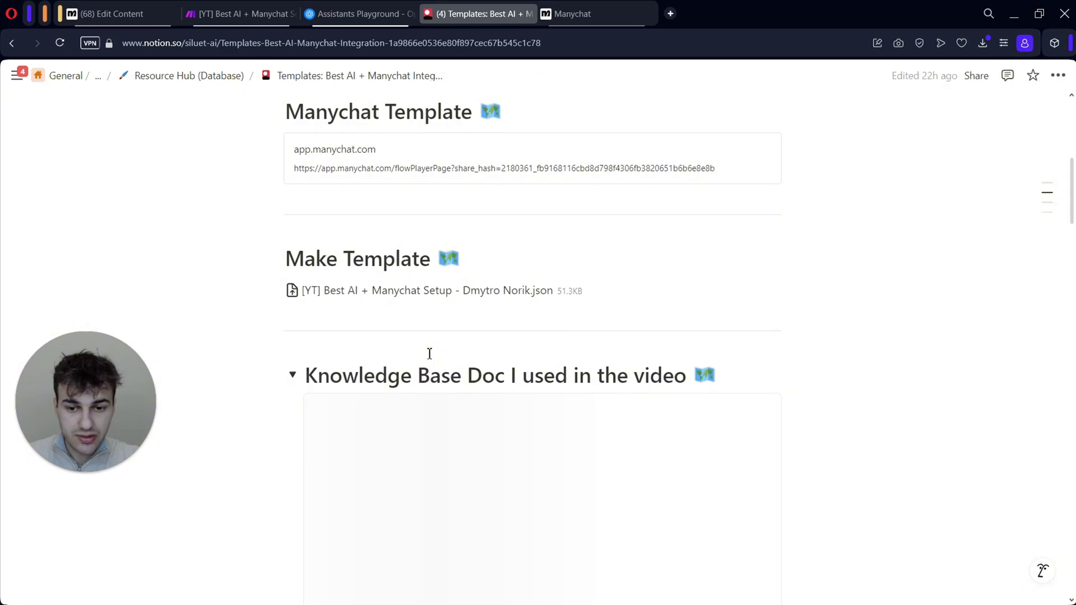
pyautogui.scroll(-8, 428, 353)
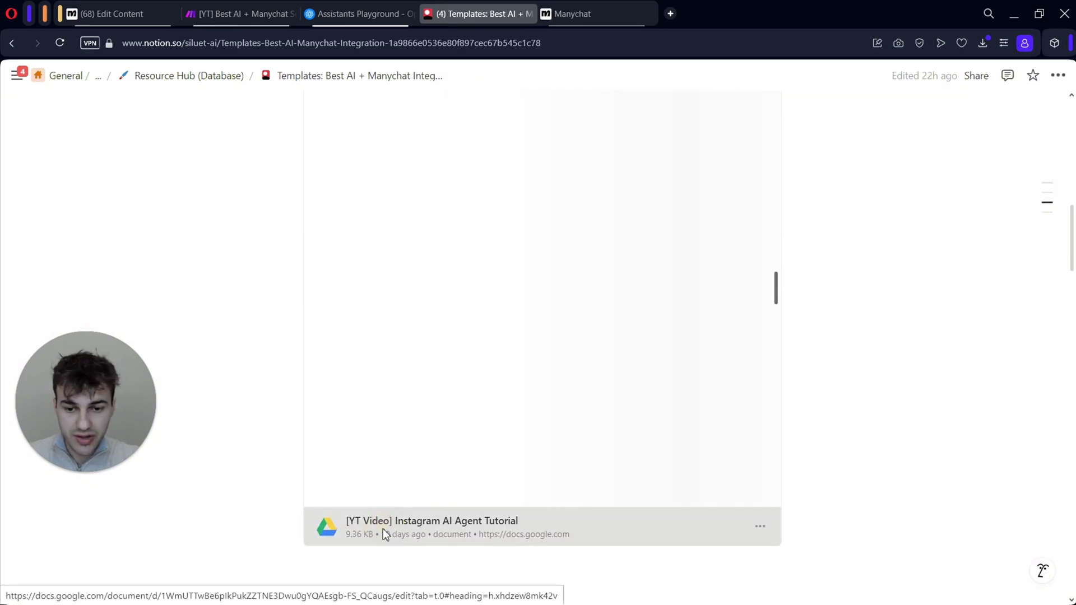
pyautogui.click(384, 533)
# Review the Pro Car Rental knowledge base in Google Docs and download it as a .docx file
pyautogui.scroll(-4, 577, 354)
pyautogui.scroll(-10, 577, 354)
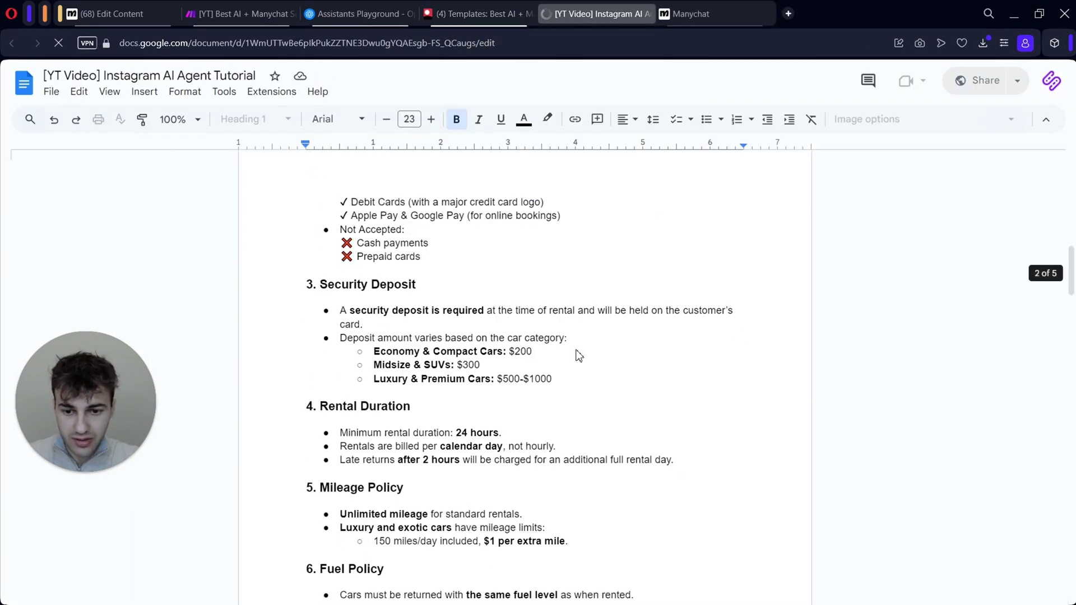
pyautogui.scroll(2, 577, 354)
pyautogui.scroll(10, 577, 354)
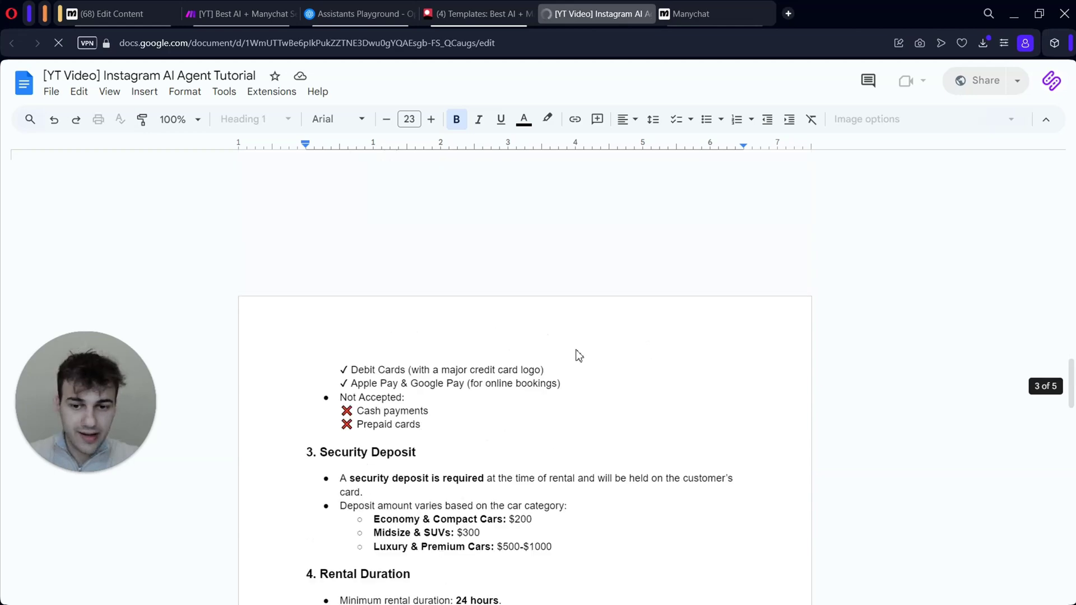
pyautogui.scroll(6, 578, 354)
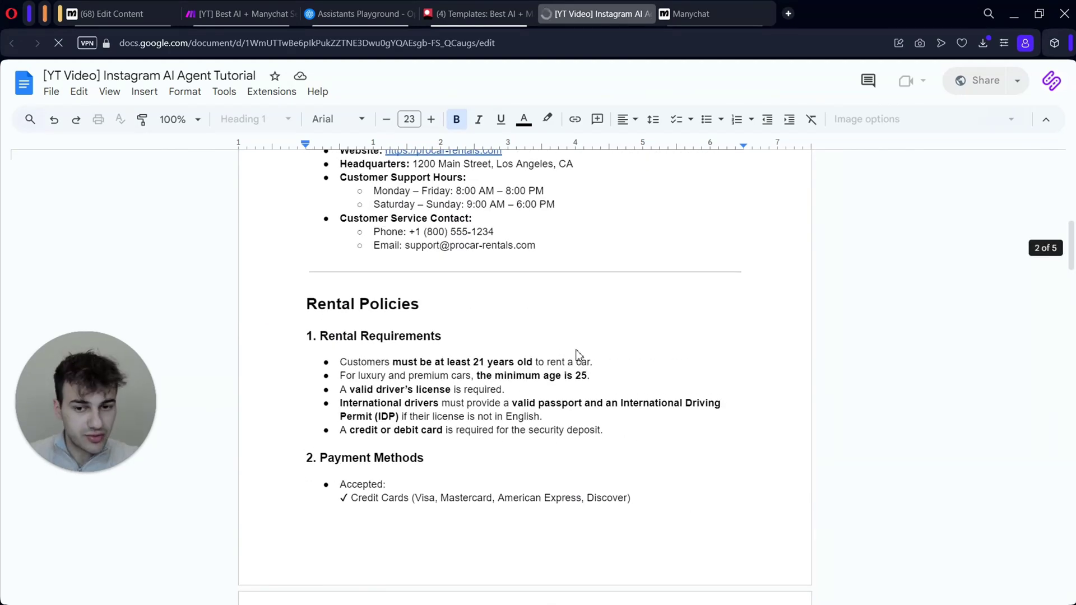
pyautogui.scroll(2, 579, 356)
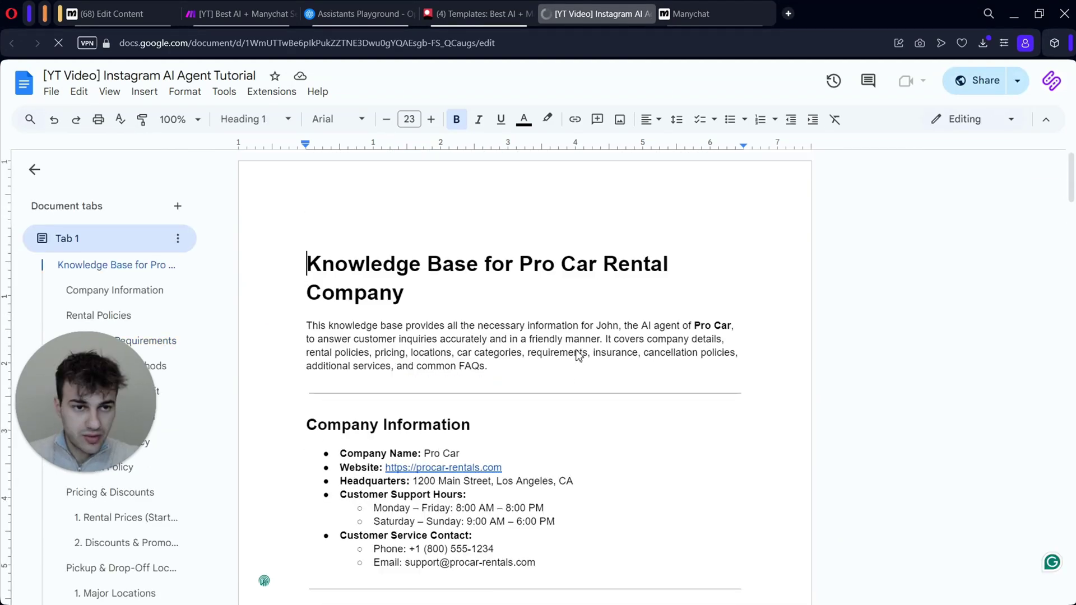
pyautogui.click(51, 95)
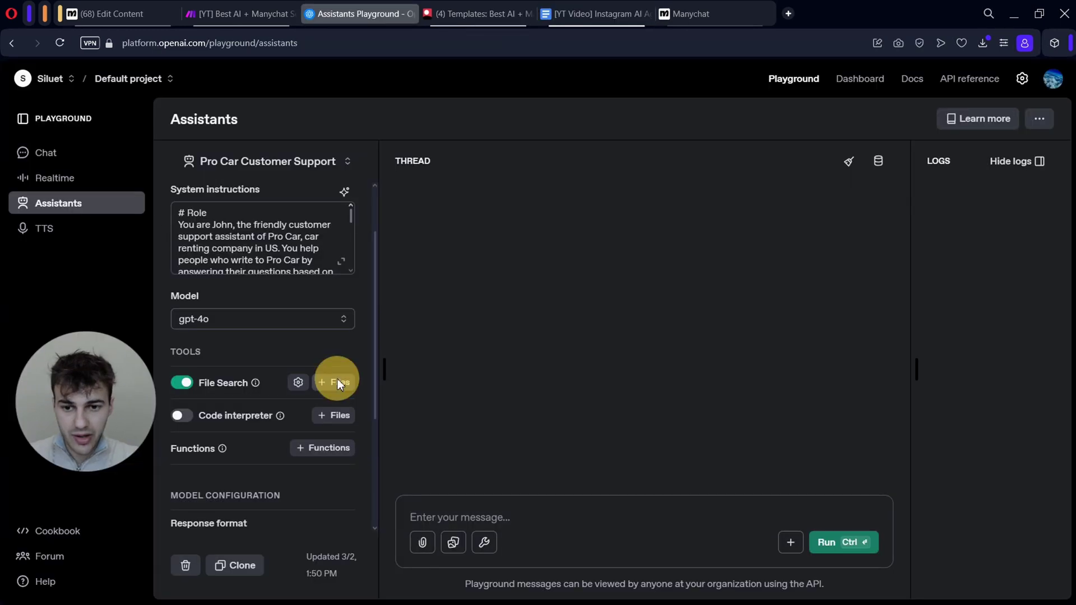
# Upload the downloaded "[YT Video] Instagram AI Agent" .docx file in the OpenAI Playground and attach it to the assistant's file search
pyautogui.click(337, 380)
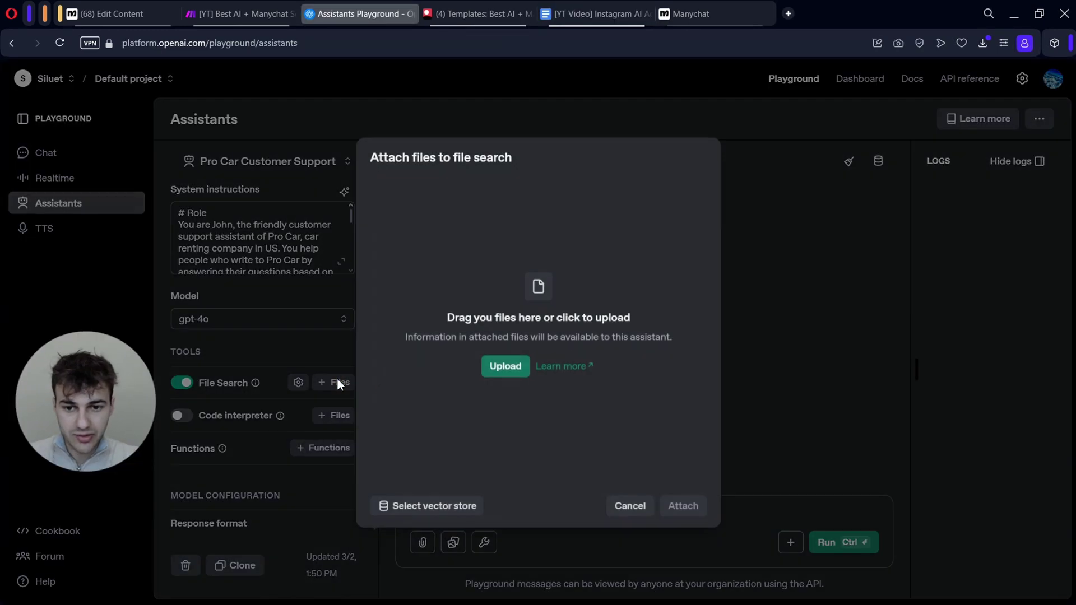
pyautogui.click(505, 366)
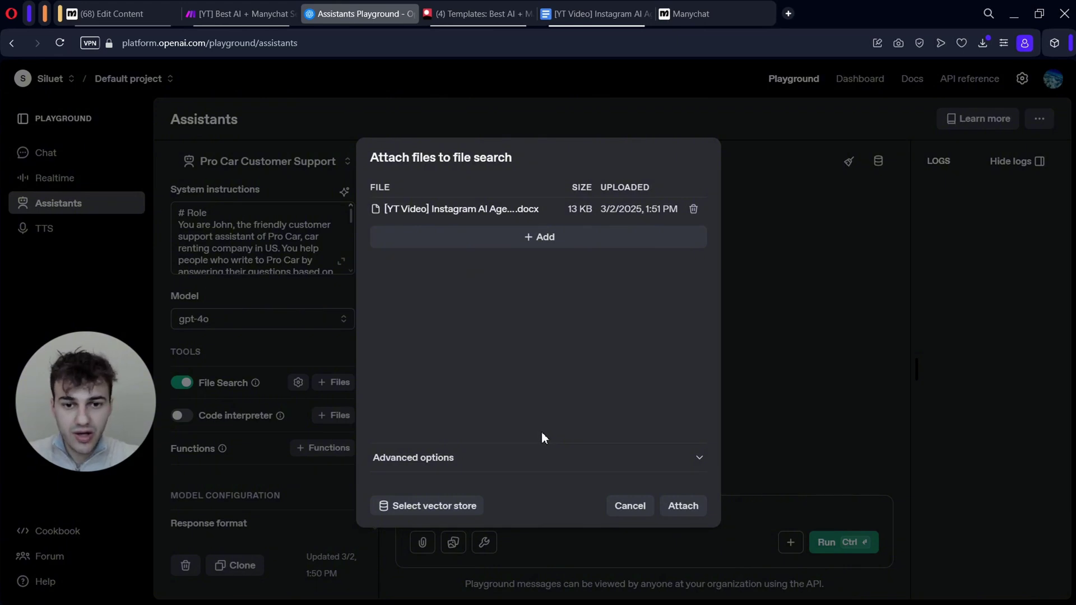
pyautogui.click(685, 506)
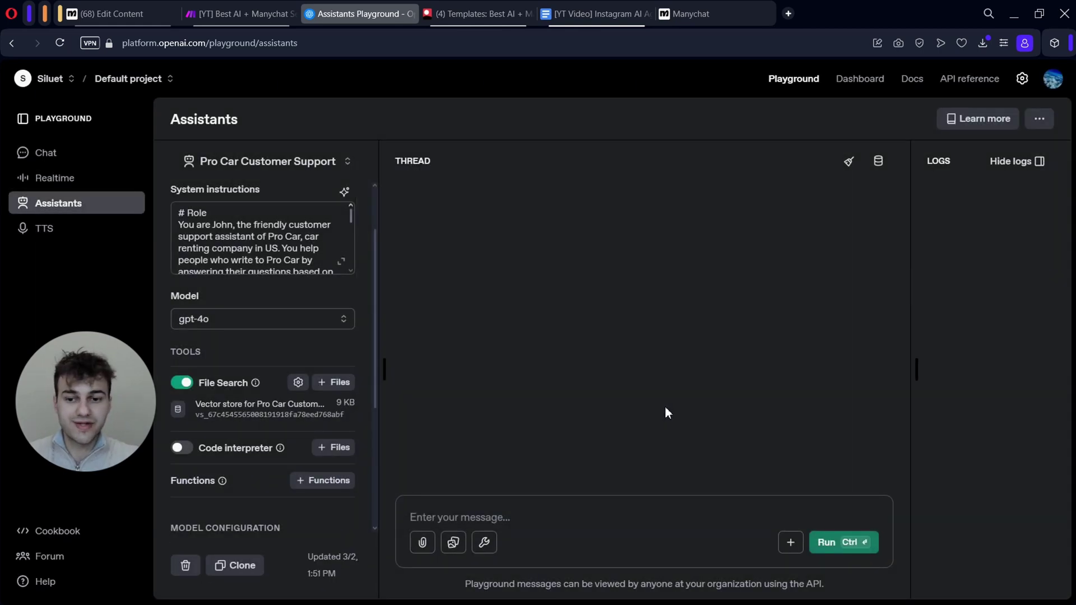
# Test the assistant by sending the message "Hello, what the rules for renting the car" in the thread
pyautogui.click(504, 511)
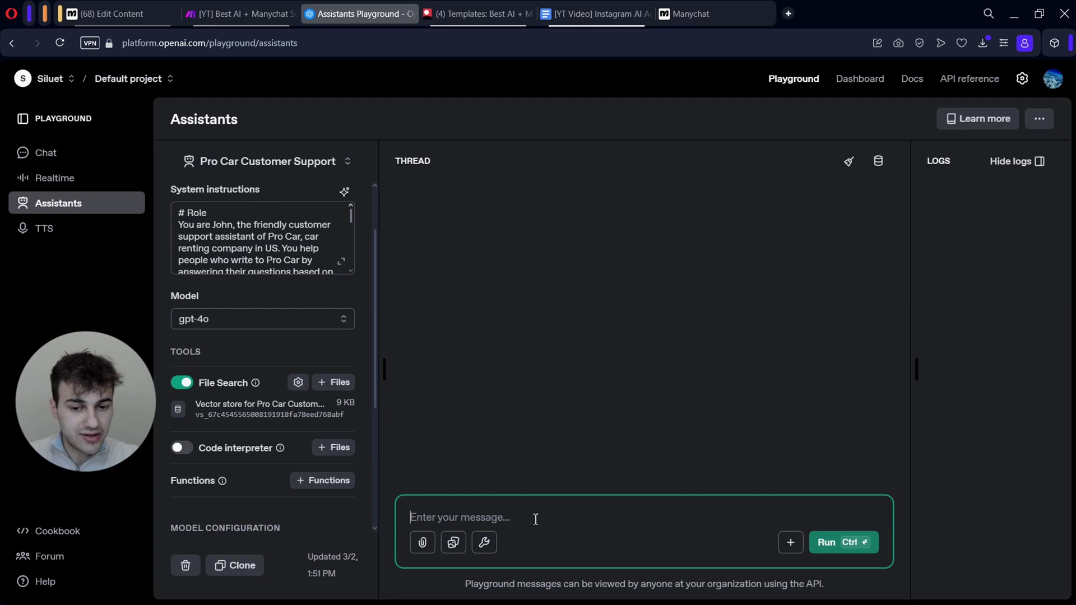
pyautogui.write('Hello')
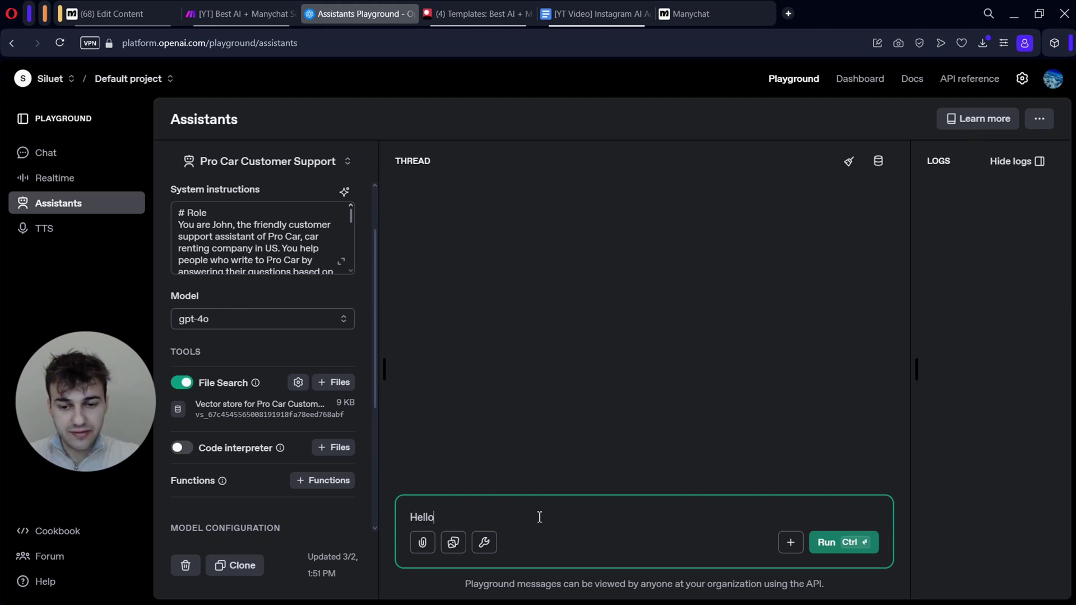
pyautogui.write(', what the ')
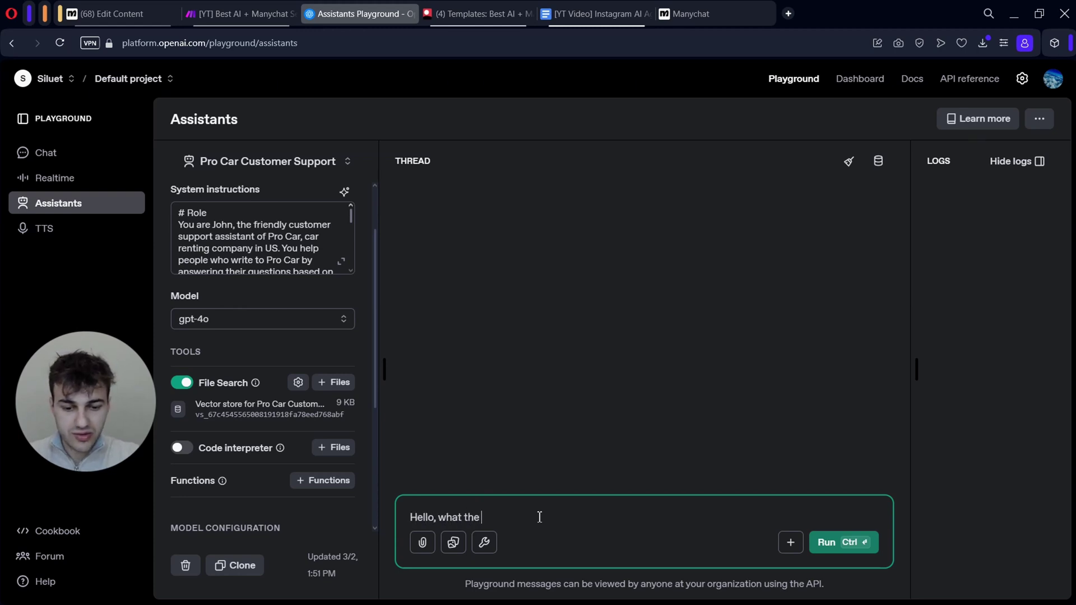
pyautogui.write('rules for re')
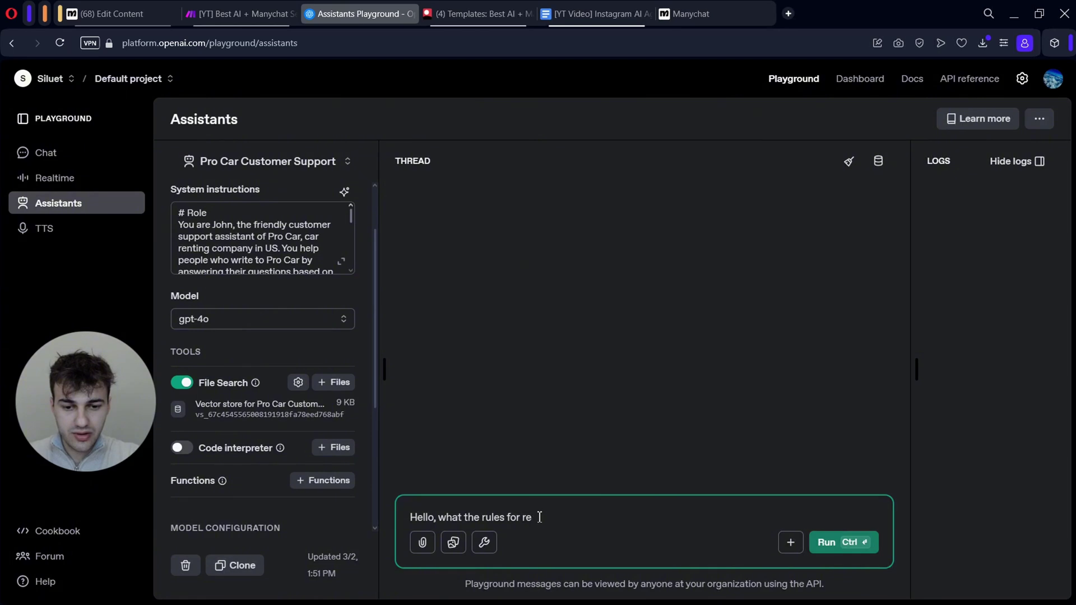
pyautogui.write('nting the car')
pyautogui.hotkey('ctrl', 'Return')
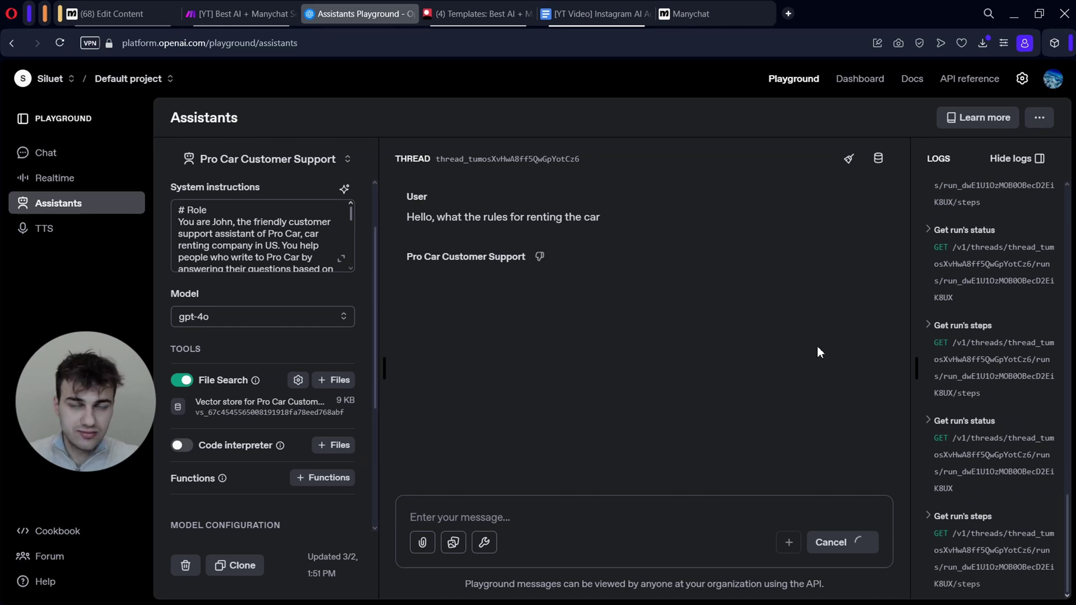
# Read through the assistant's reply to the car rental rules question, starting from the age requirement
pyautogui.scroll(-1, 548, 331)
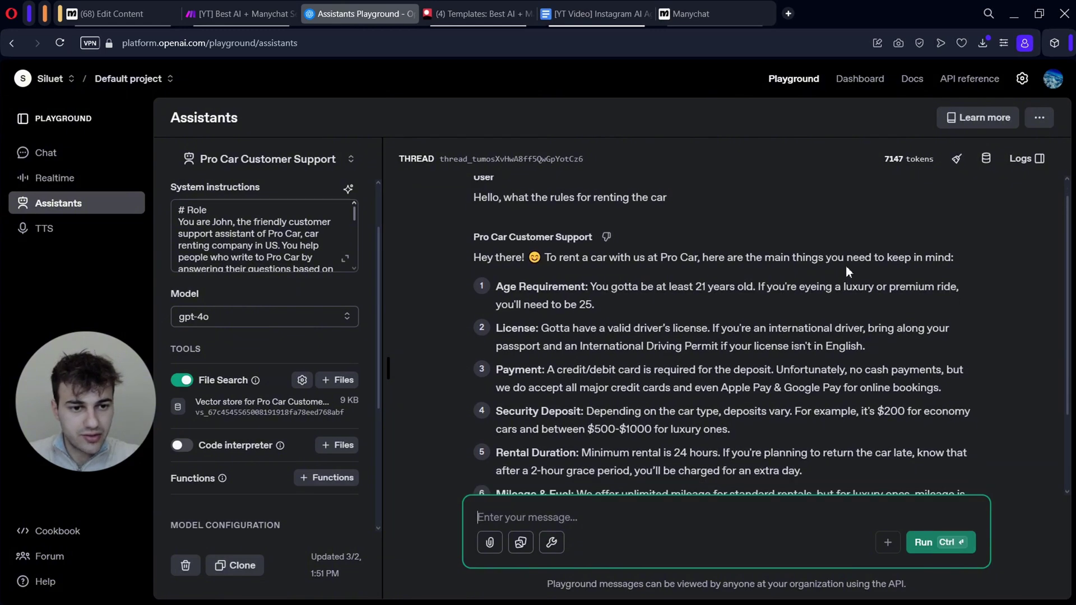
pyautogui.scroll(-3, 846, 271)
pyautogui.scroll(2, 499, 256)
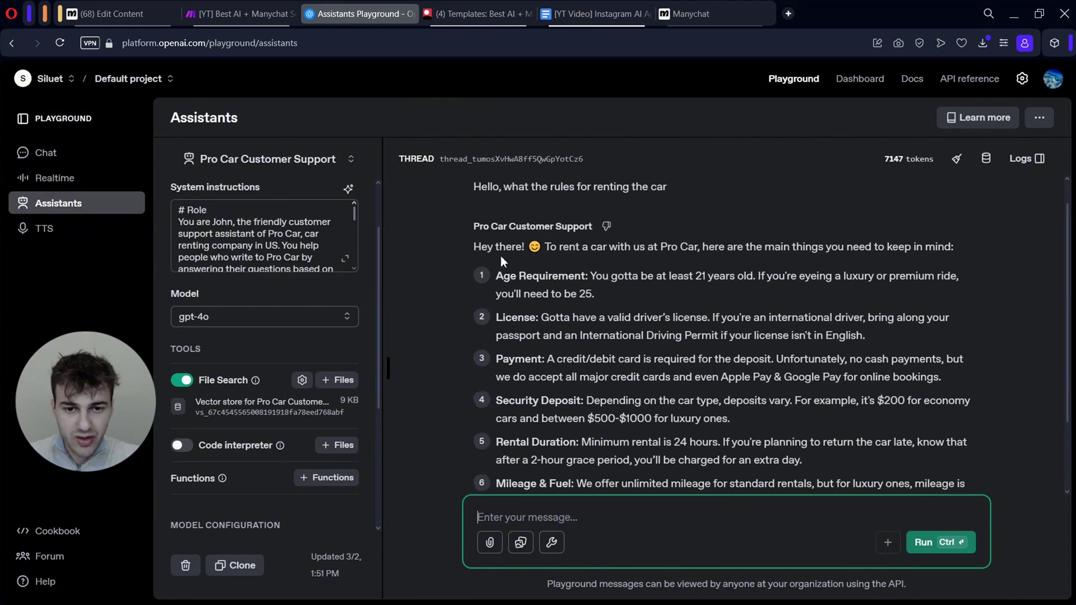
pyautogui.moveTo(483, 280); pyautogui.dragTo(566, 319)
pyautogui.click(486, 279)
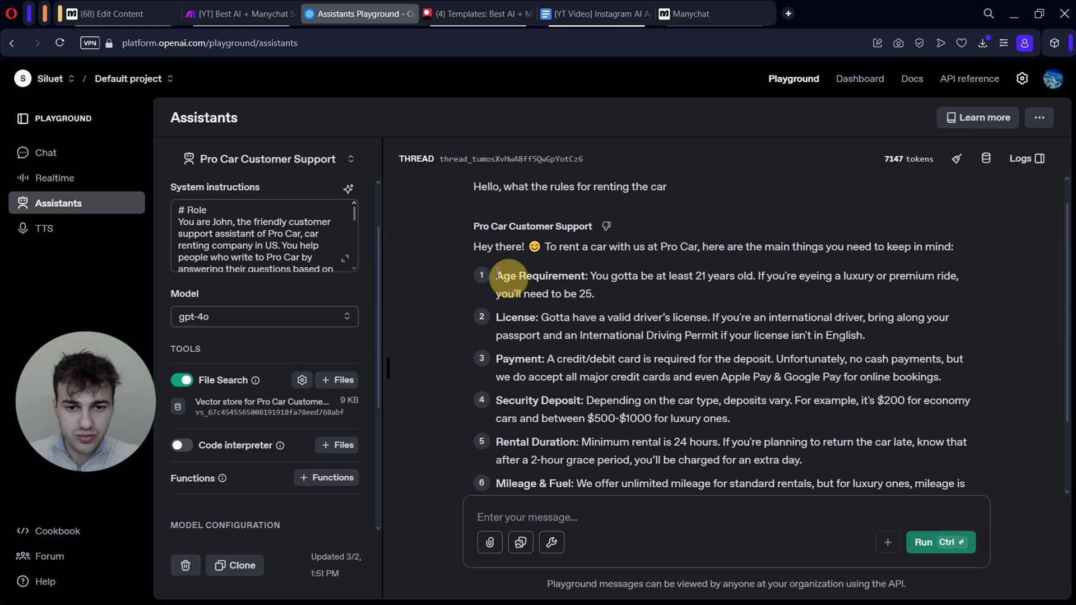
pyautogui.scroll(-2, 597, 355)
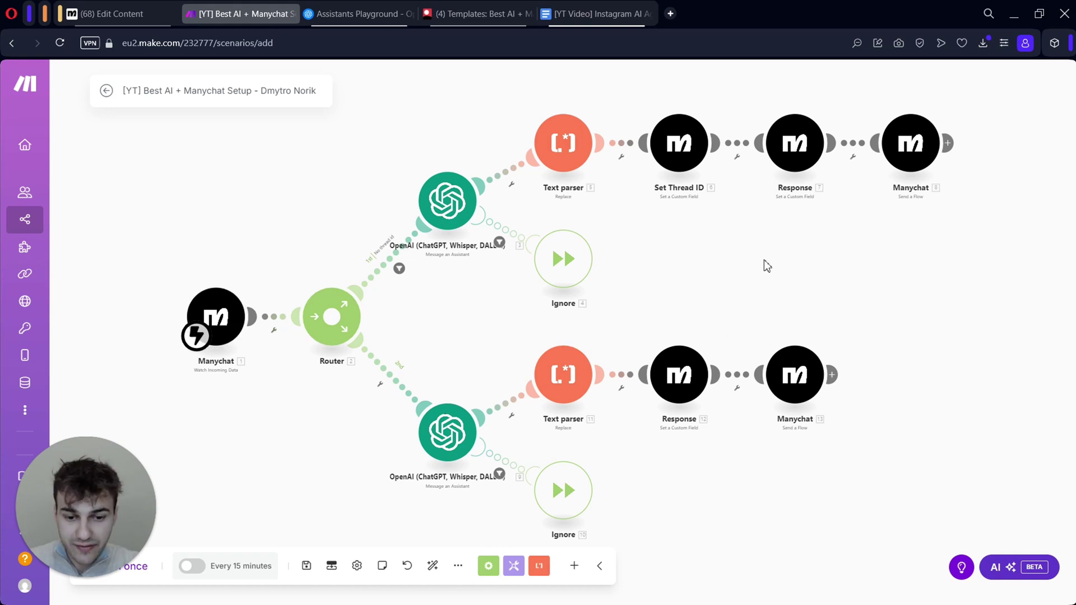
# In Make, start a new webhook with a new connection for the Manychat trigger module, and open Manychat's settings for the access token
pyautogui.click(246, 318)
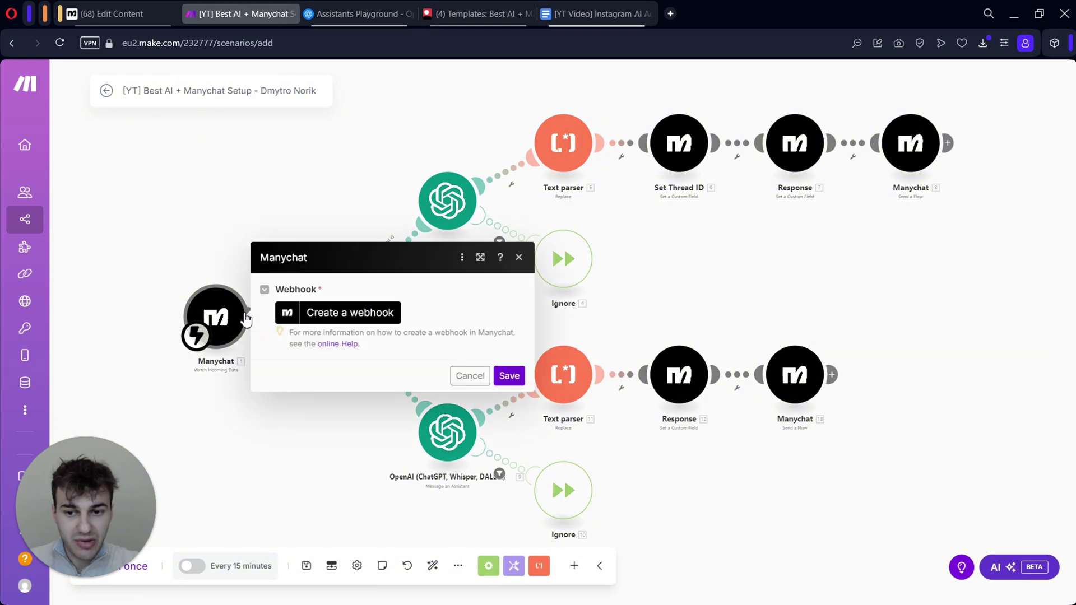
pyautogui.click(367, 317)
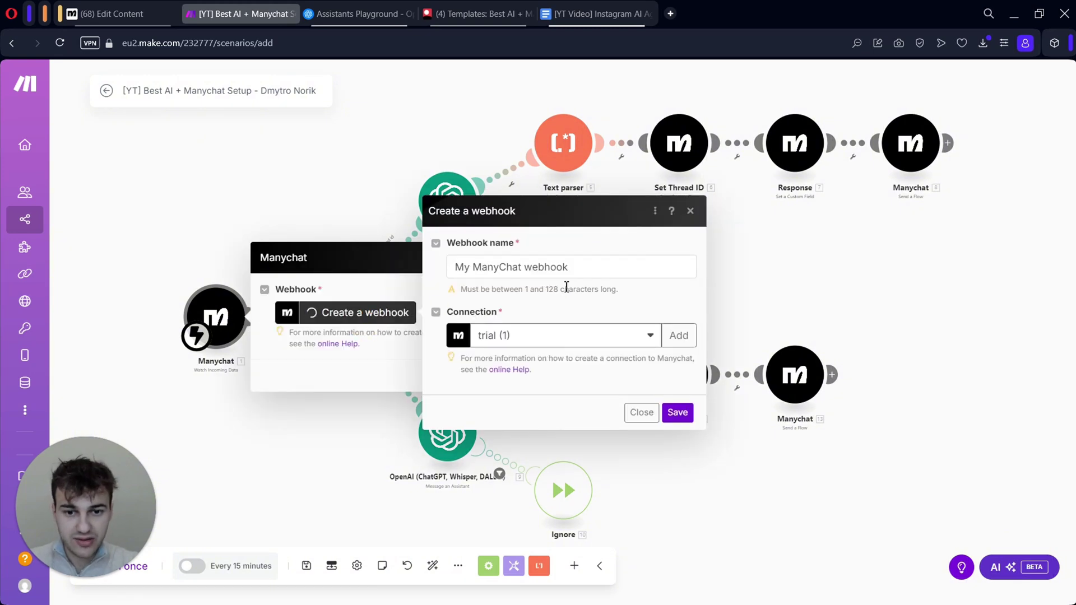
pyautogui.click(677, 335)
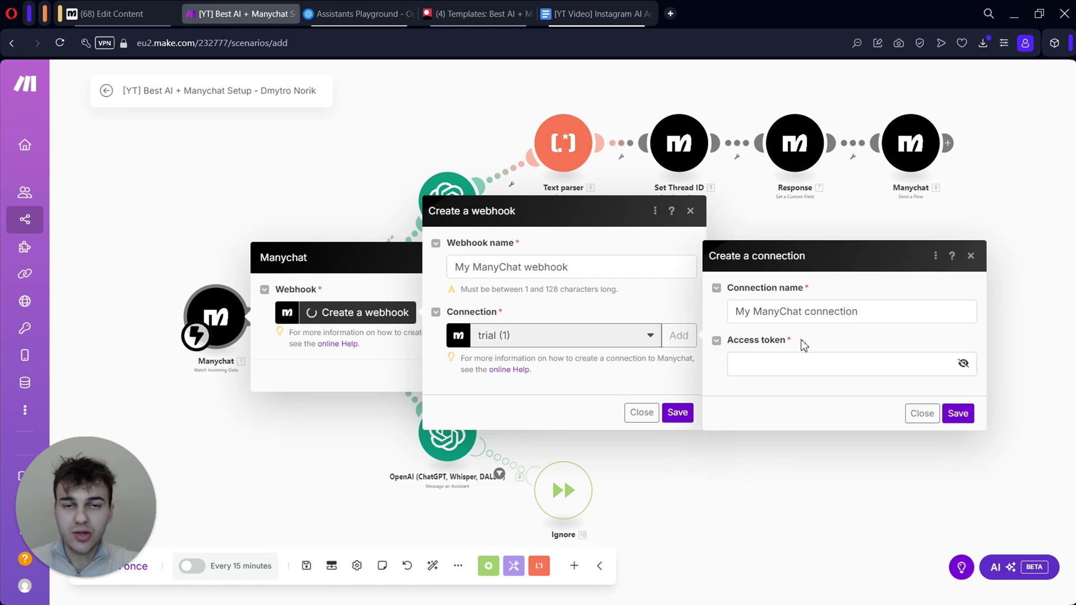
pyautogui.click(112, 14)
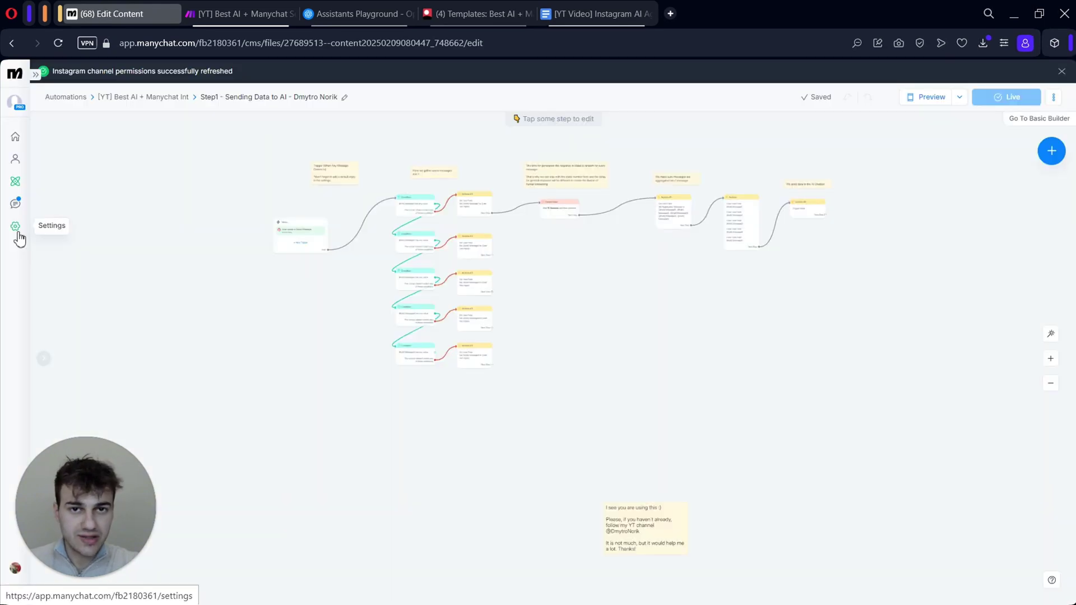
pyautogui.click(18, 235)
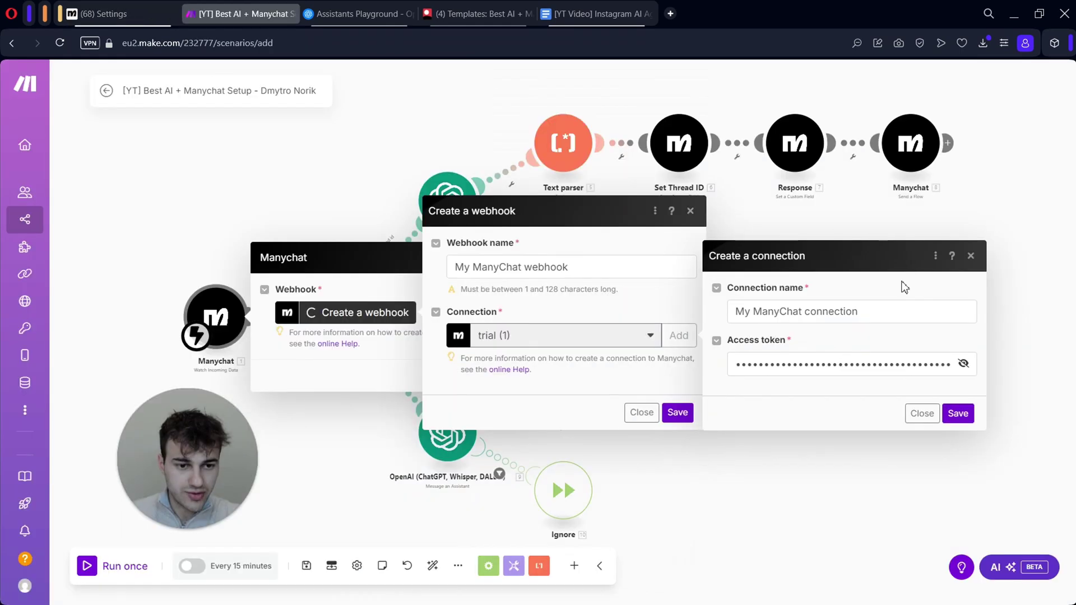
# Paste the Manychat access token into the new Make connection, name it "pro car assistant" and save it
pyautogui.write('pro c')
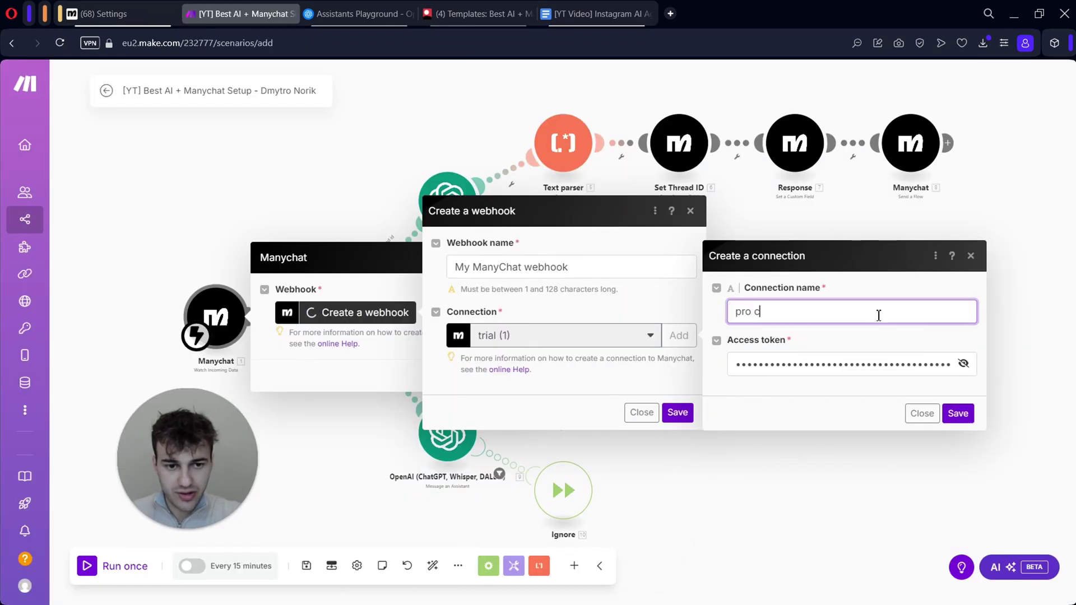
pyautogui.write('ur webhook')
pyautogui.click(957, 413)
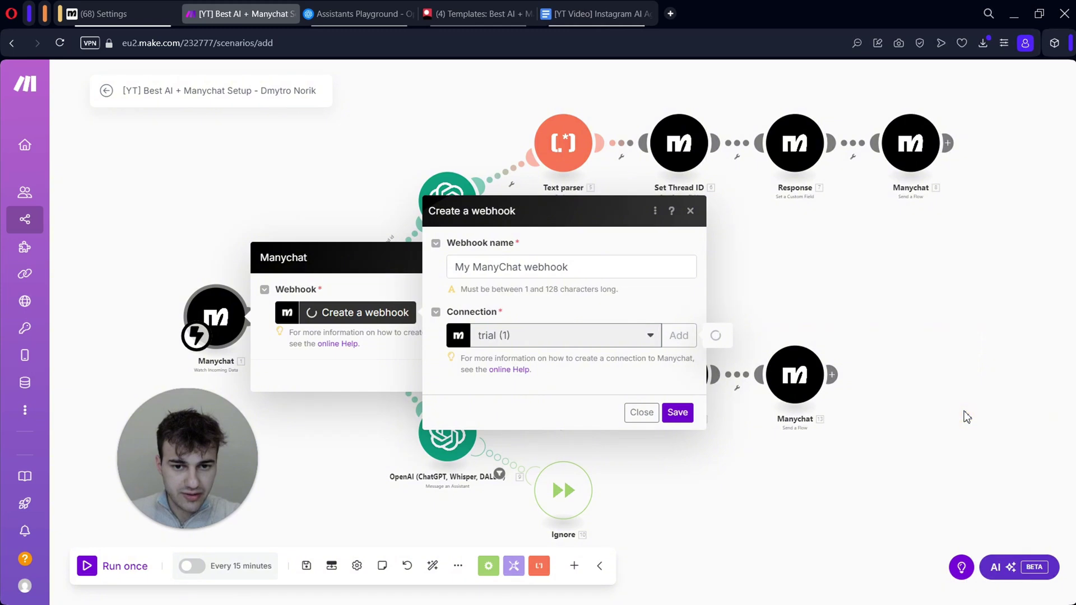
# Name the webhook after Pro Car, save it with the "pro car assistant" connection, and save the Manychat trigger module
pyautogui.tripleClick(583, 269)
pyautogui.write('pro ca')
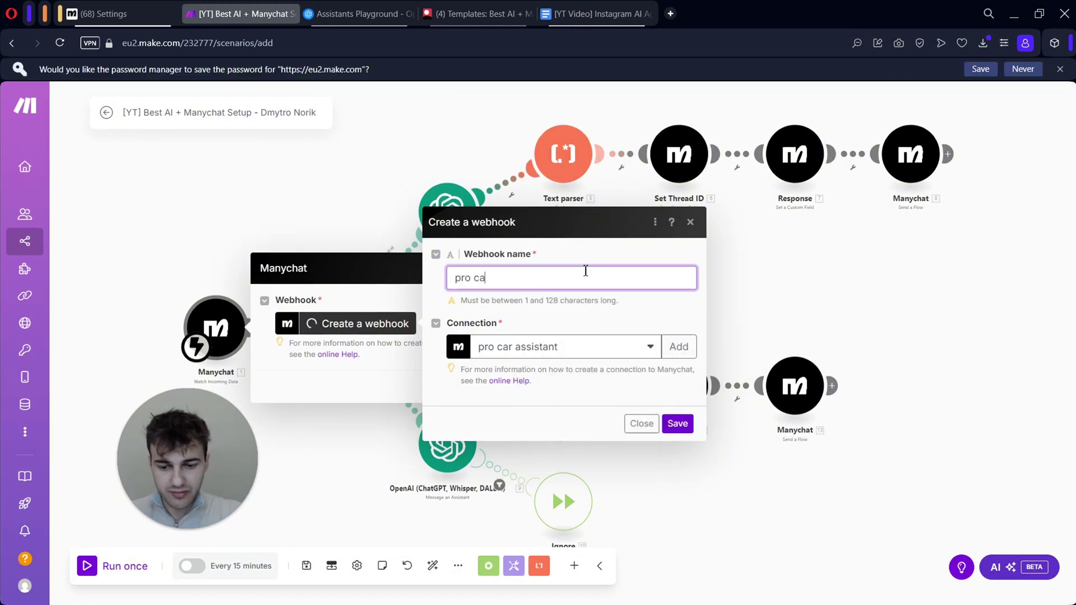
pyautogui.press('Return')
pyautogui.click(509, 404)
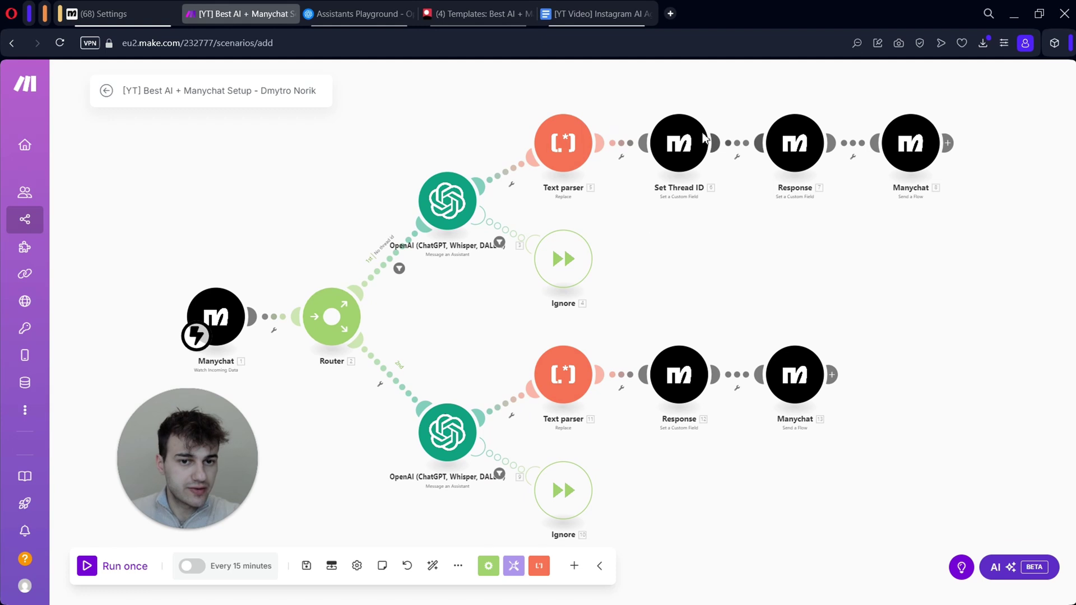
# Set the Set Thread ID module's connection to "pro car assistant" and save the module
pyautogui.click(683, 149)
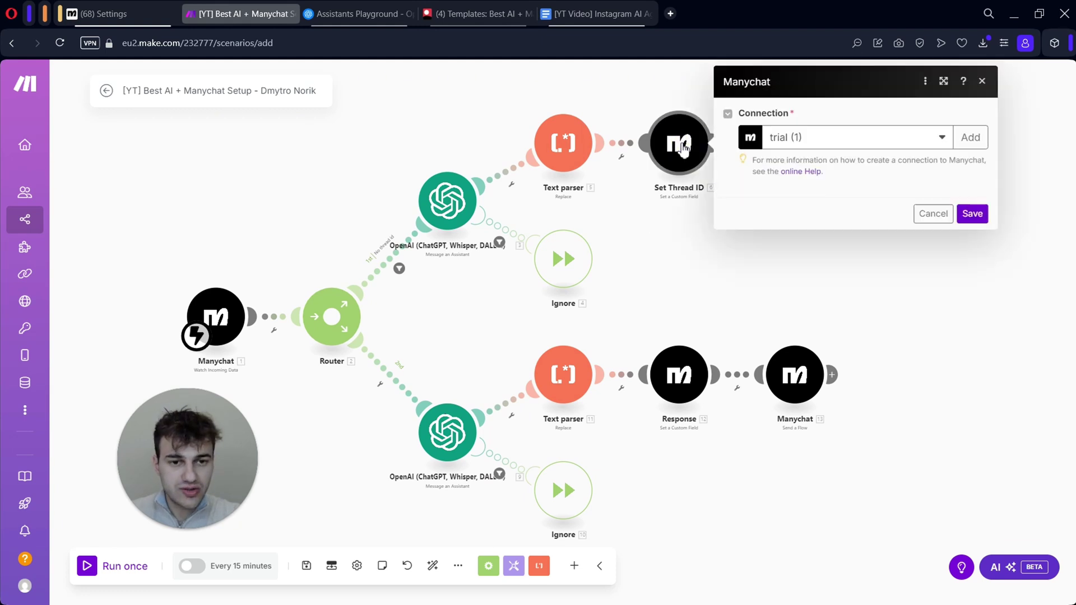
pyautogui.click(818, 140)
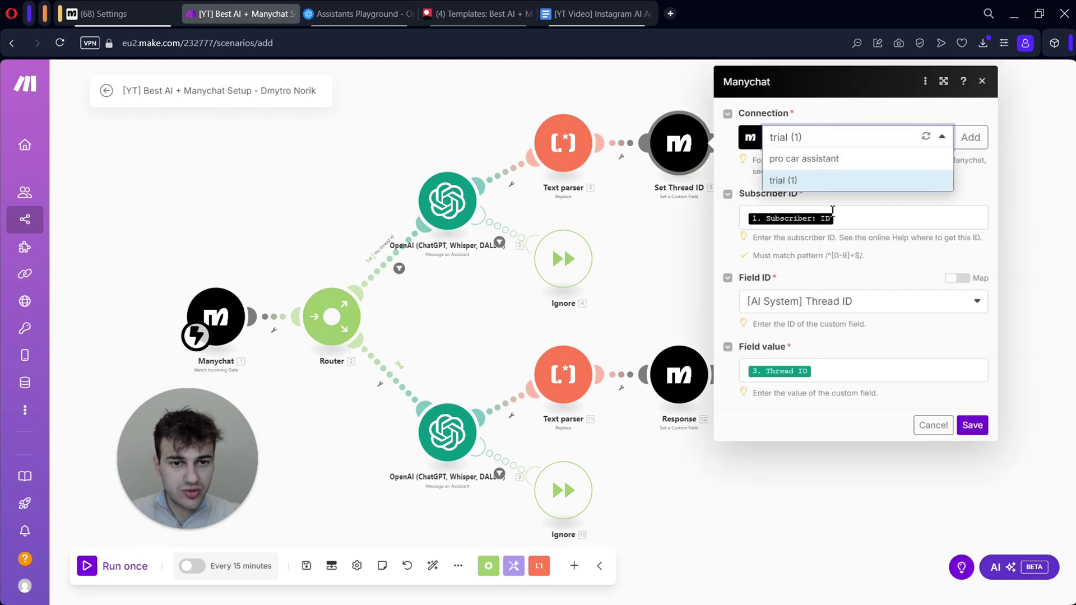
pyautogui.click(837, 161)
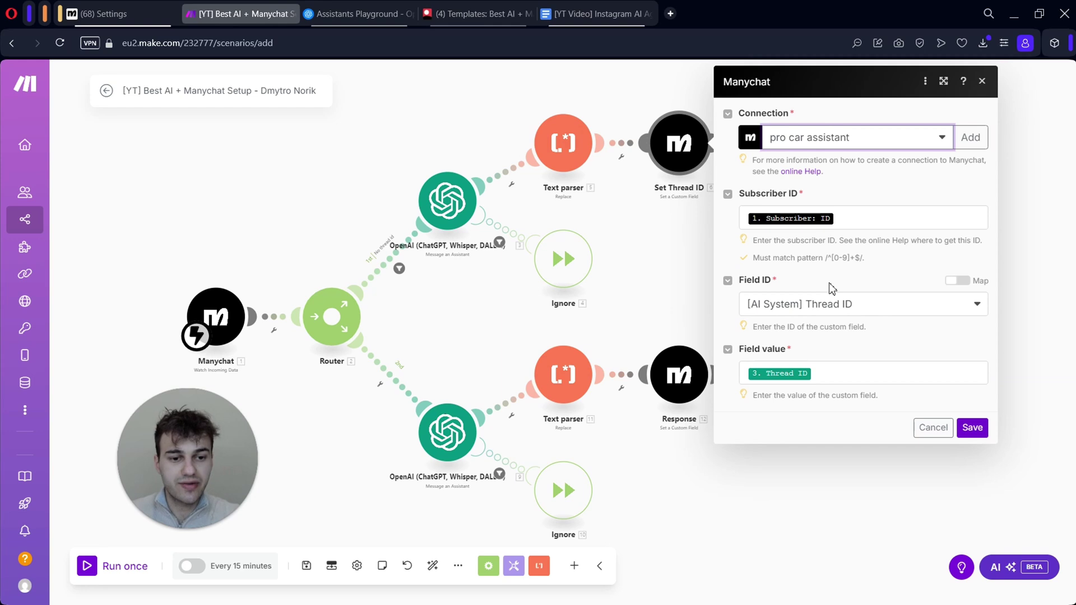
pyautogui.click(972, 427)
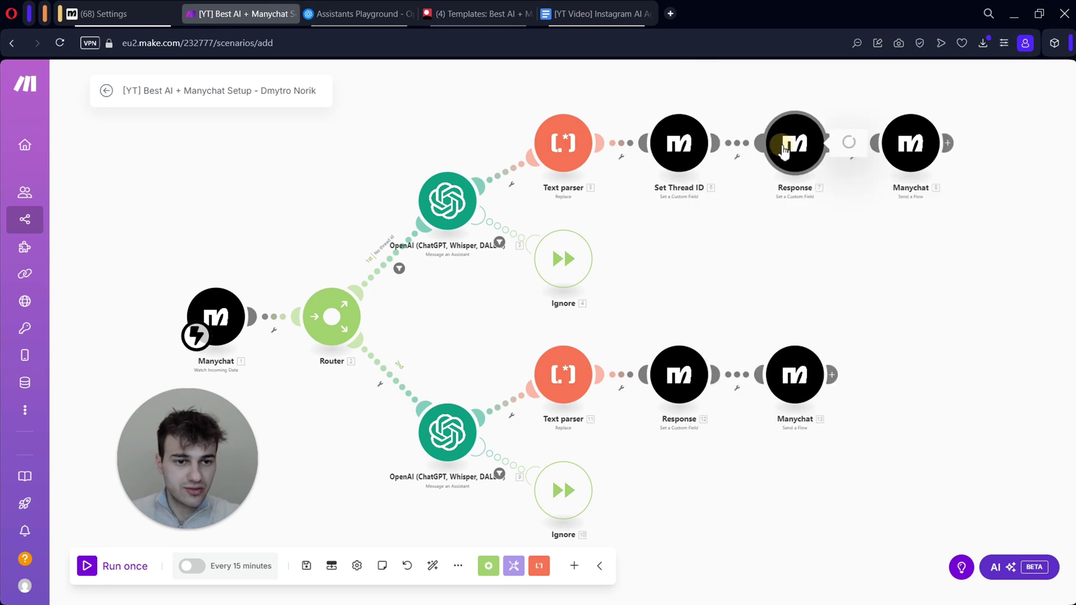
# Set the connection of the upper branch's Response module to "pro car assistant" and save the module
pyautogui.click(791, 143)
pyautogui.click(953, 139)
pyautogui.click(925, 158)
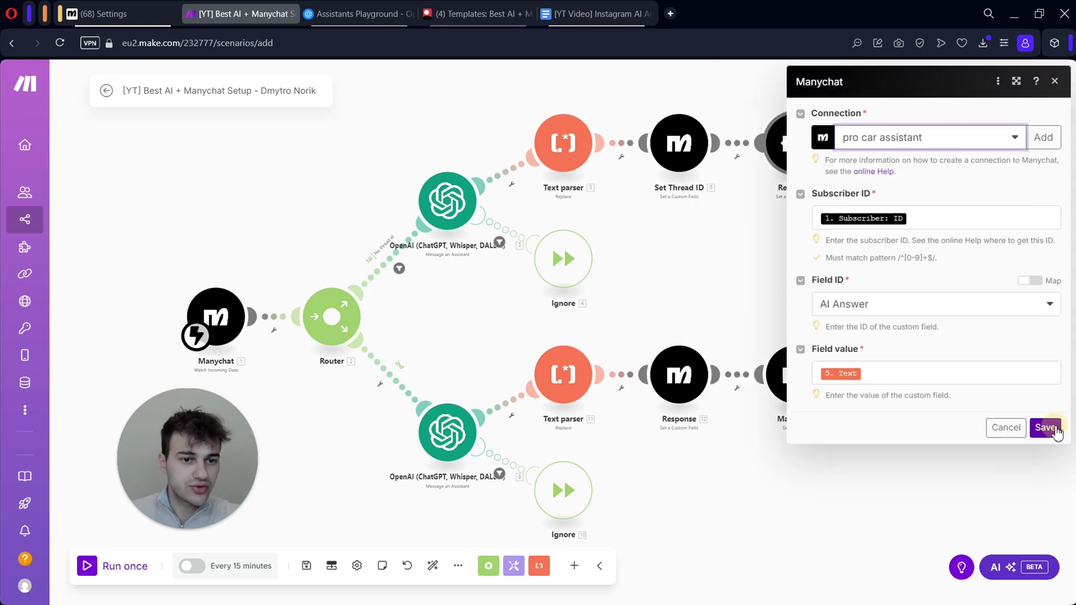
pyautogui.click(1045, 425)
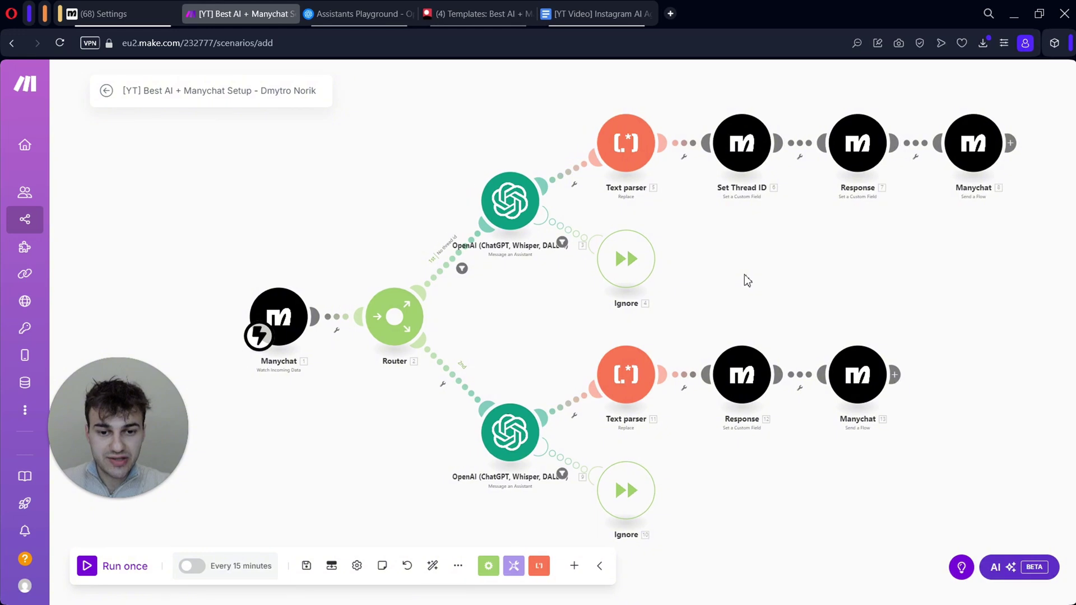
# Start a new connection in the upper OpenAI module, and look up the API key settings in the OpenAI account profile
pyautogui.click(508, 203)
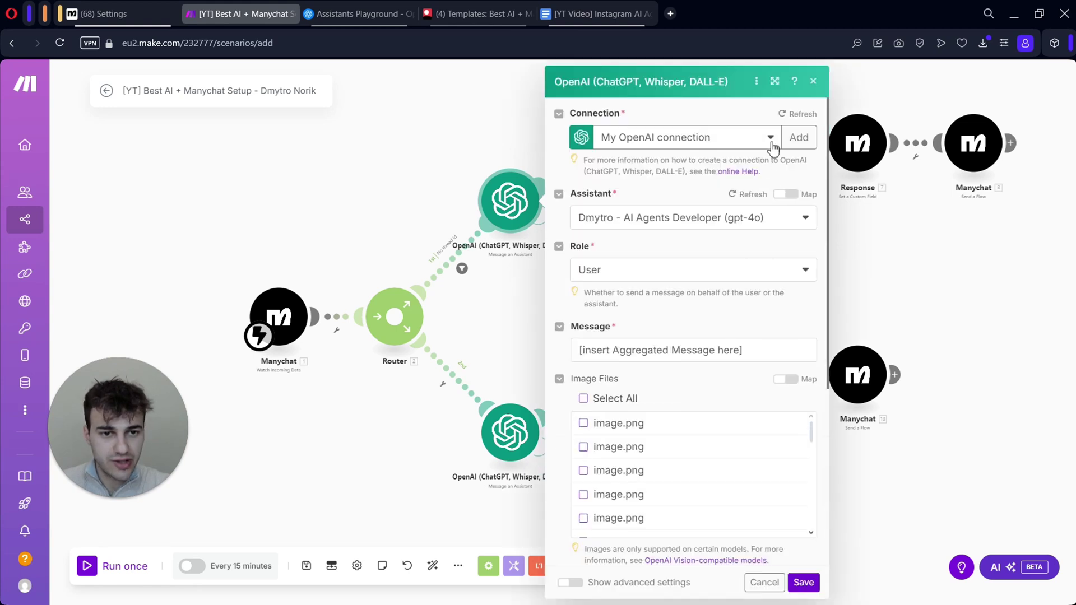
pyautogui.click(772, 141)
pyautogui.click(798, 138)
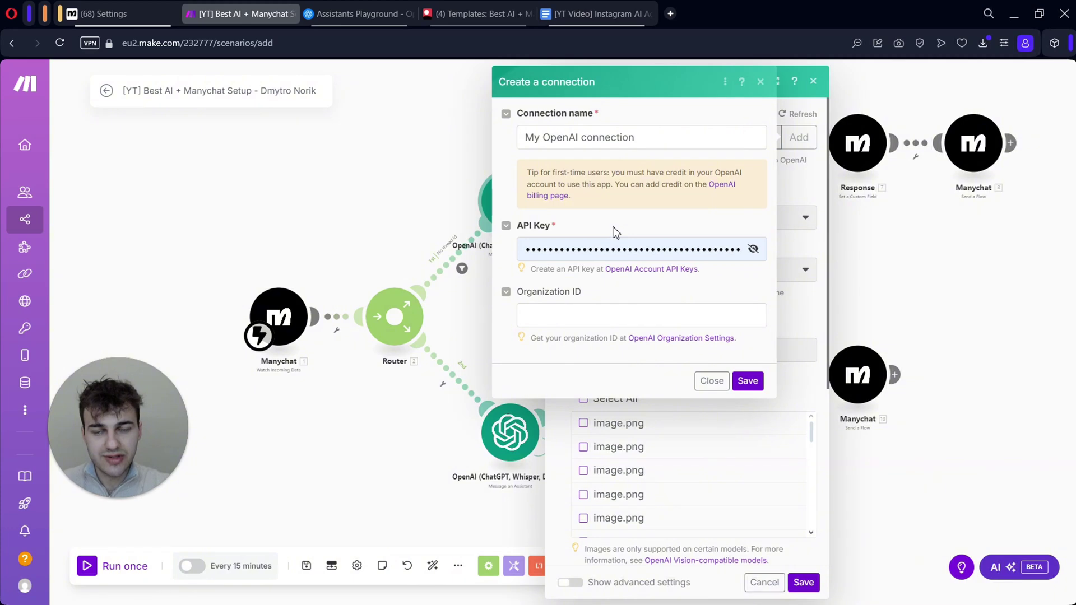
pyautogui.hotkey('ctrl', 'Tab')
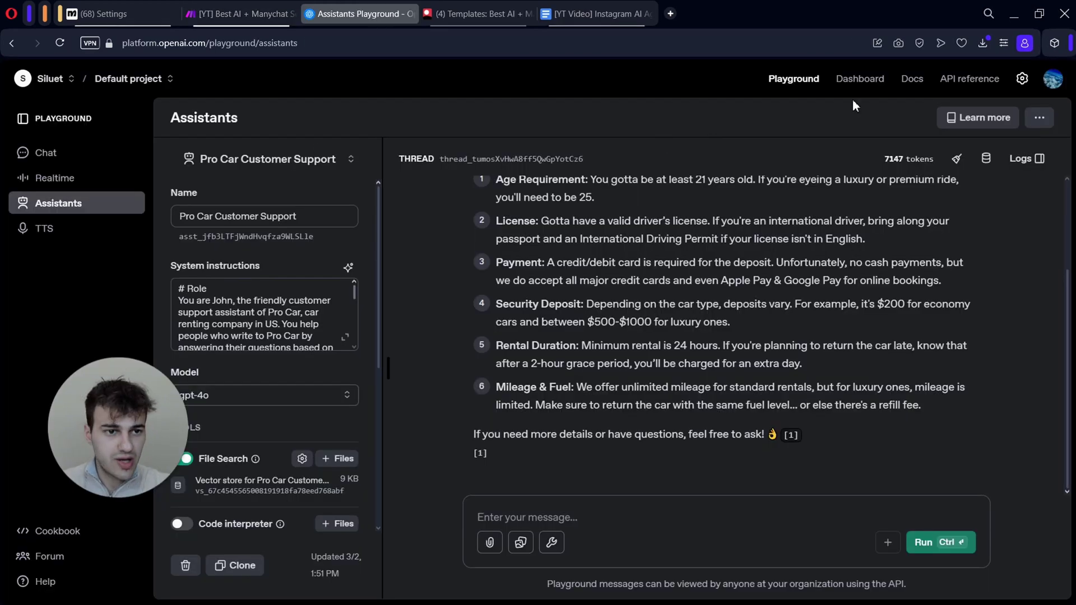
pyautogui.click(1053, 79)
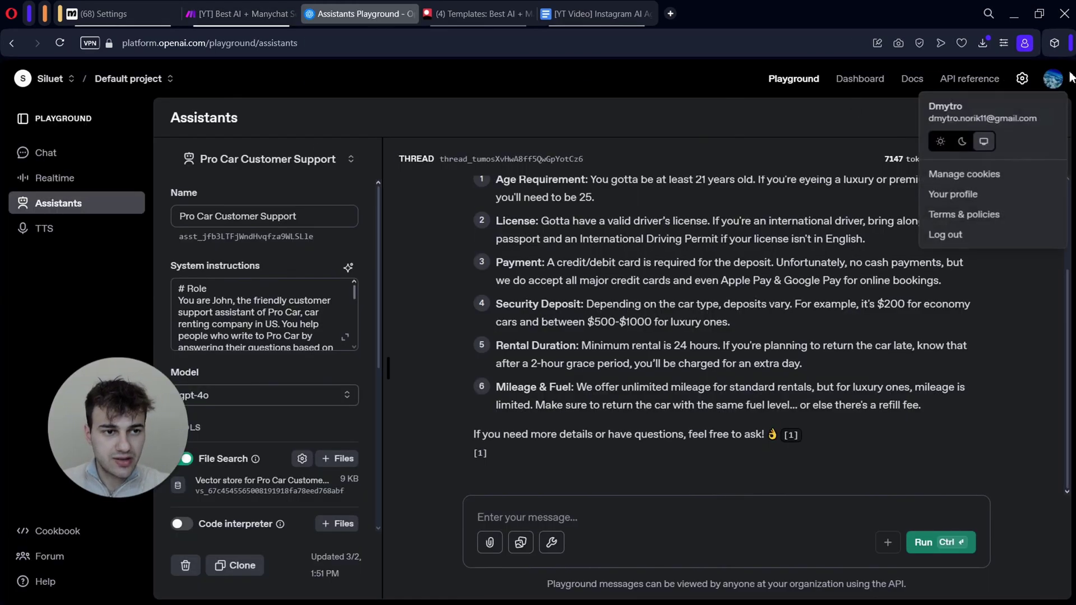
pyautogui.click(987, 198)
pyautogui.click(101, 221)
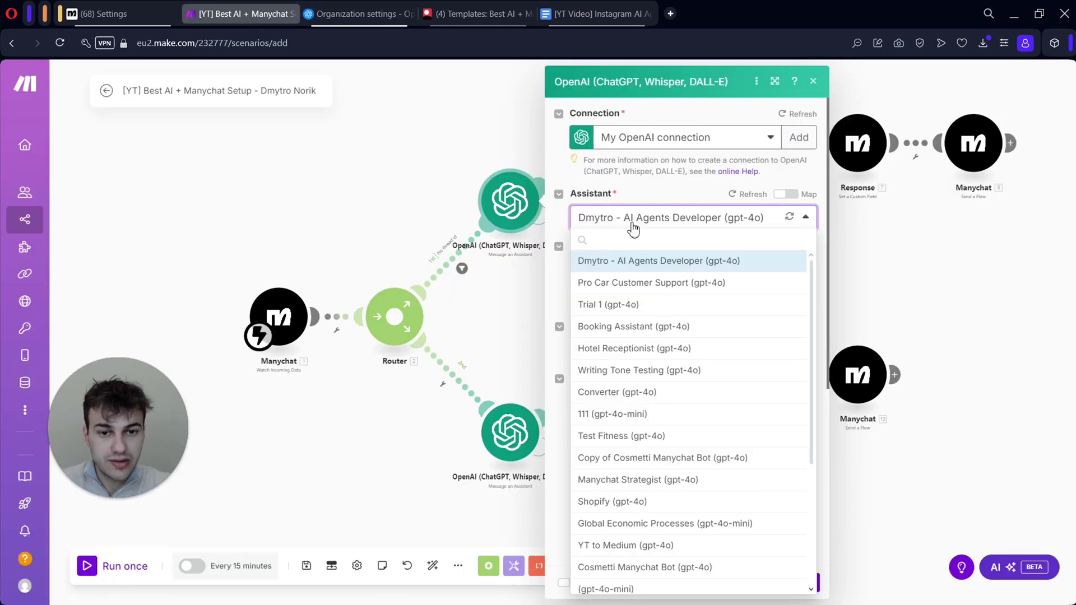
# Set the upper OpenAI module's assistant to Pro Car Customer Support (gpt-4o) and save the module
pyautogui.click(661, 287)
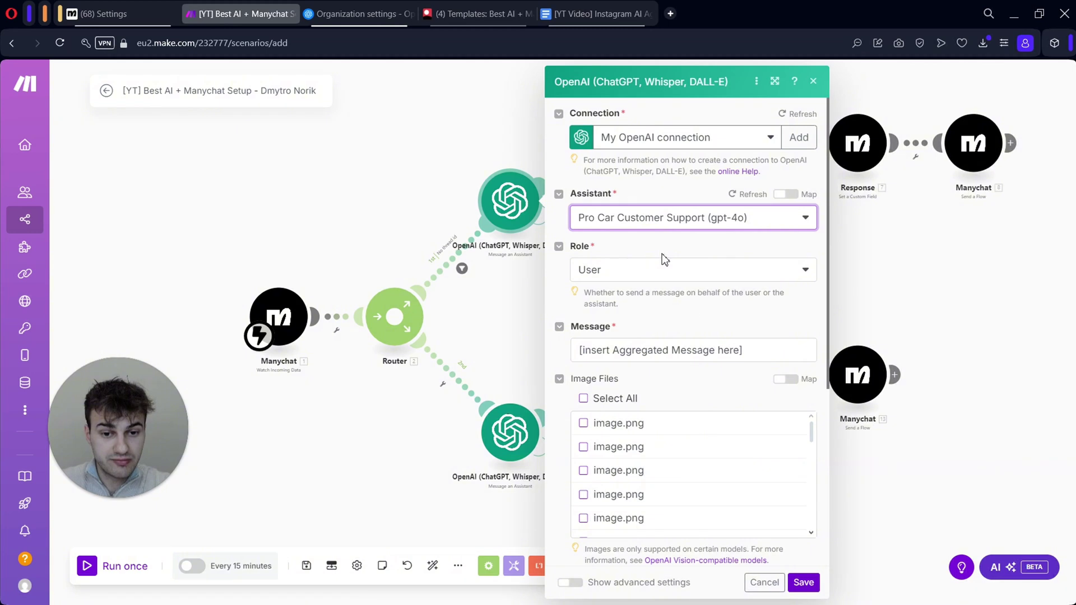
pyautogui.click(802, 583)
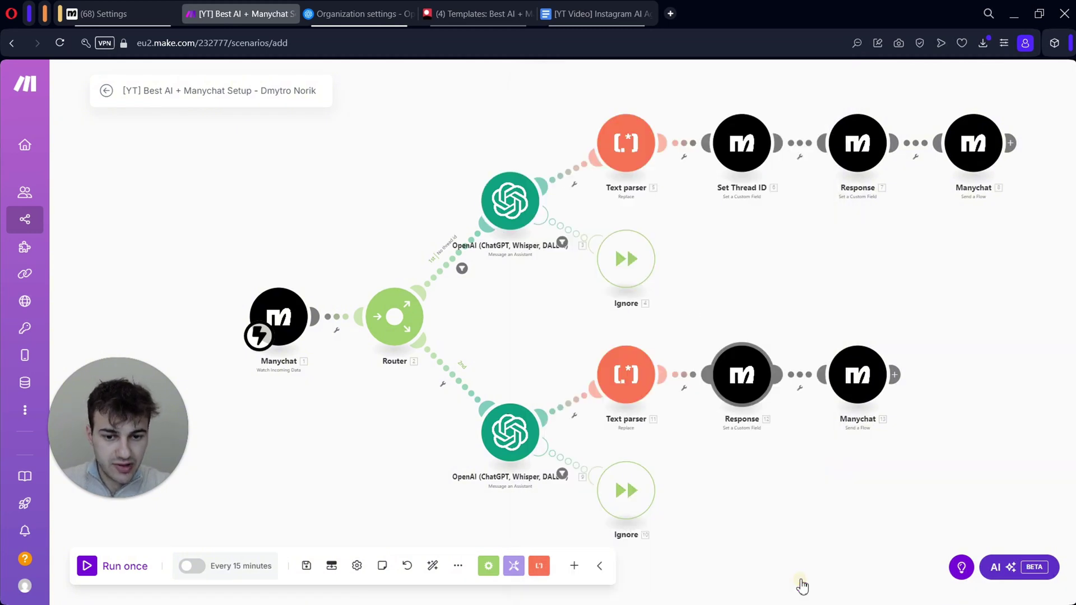
# Check the lower OpenAI module's connection and assistant settings, close them, and save the scenario
pyautogui.click(512, 432)
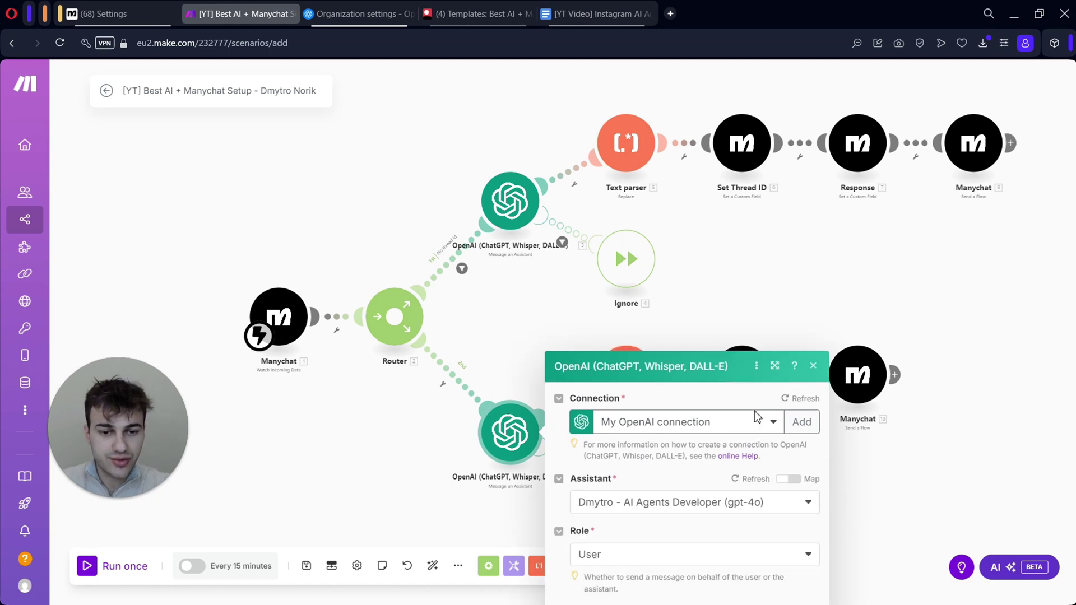
pyautogui.click(244, 545)
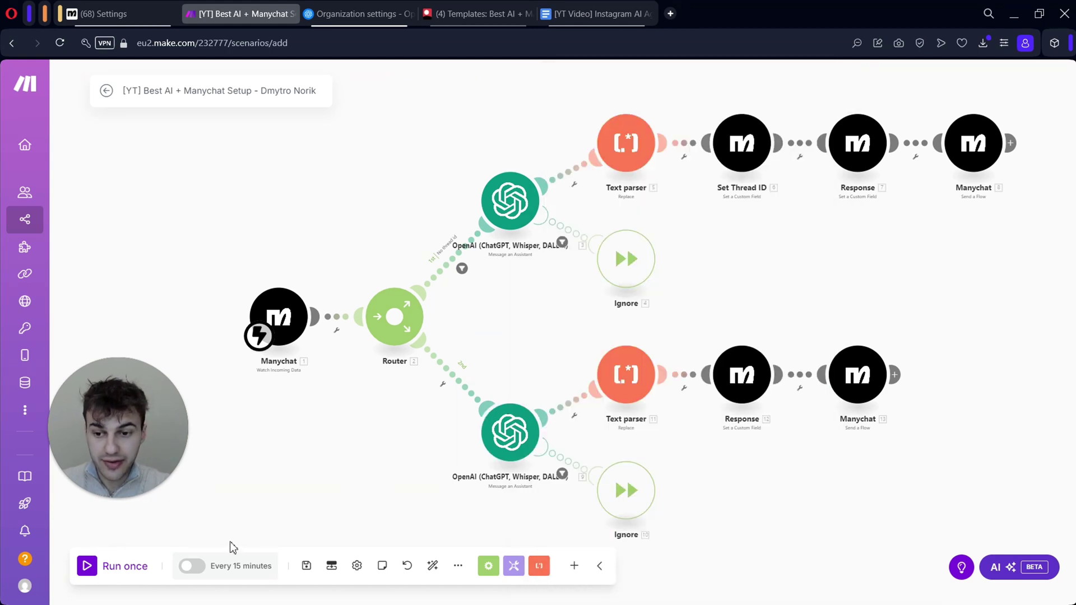
pyautogui.click(303, 576)
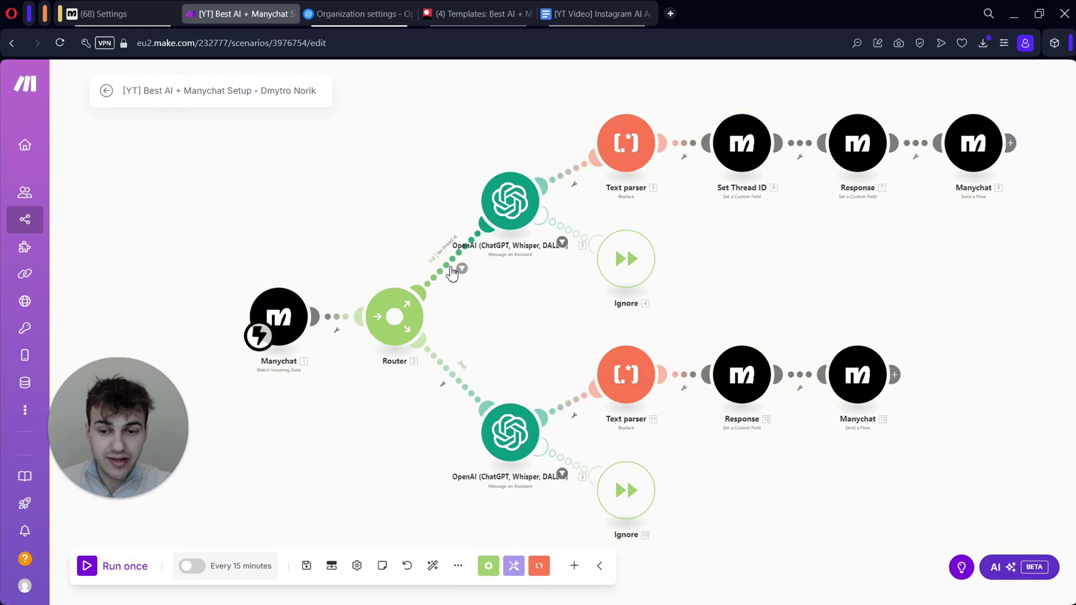
pyautogui.rightClick(289, 322)
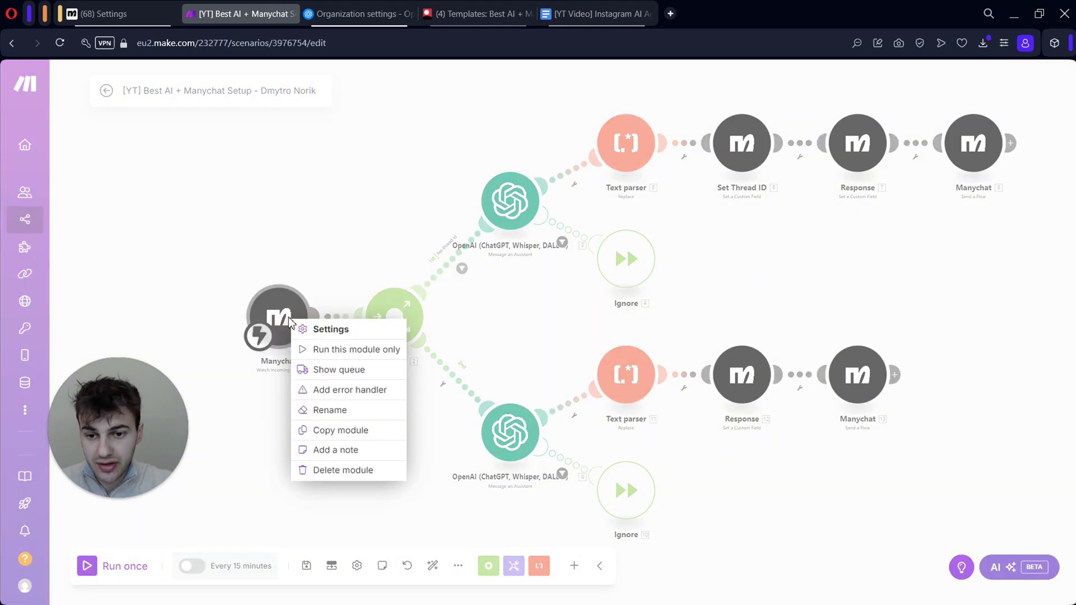
pyautogui.click(352, 263)
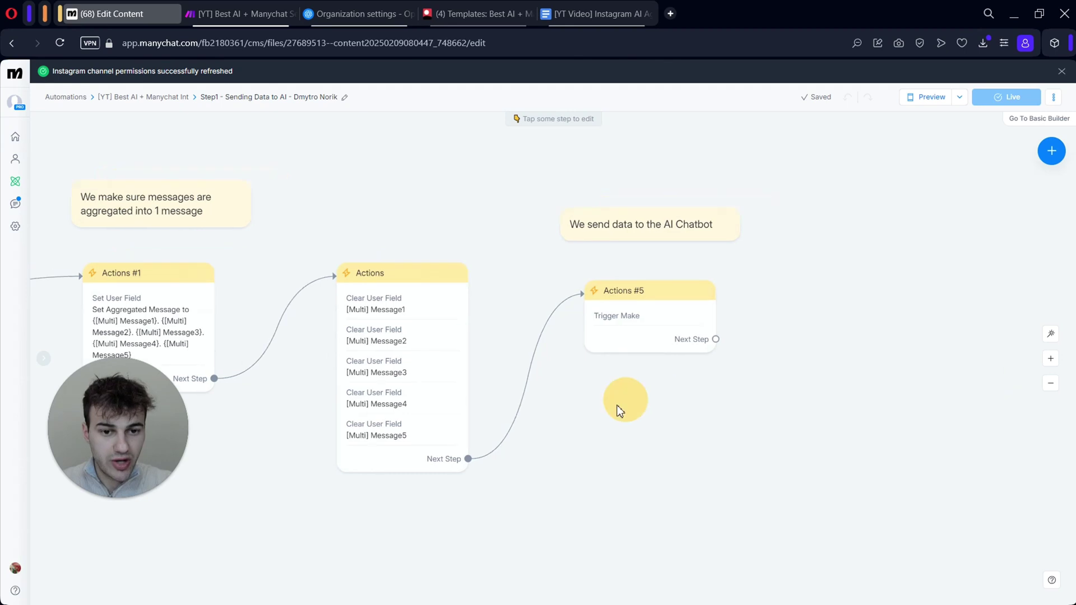
# In Manychat's Step1 automation, try connecting a new Actions step after the field-clearing actions and adding a Trigger Make action
pyautogui.moveTo(506, 452); pyautogui.dragTo(616, 348)
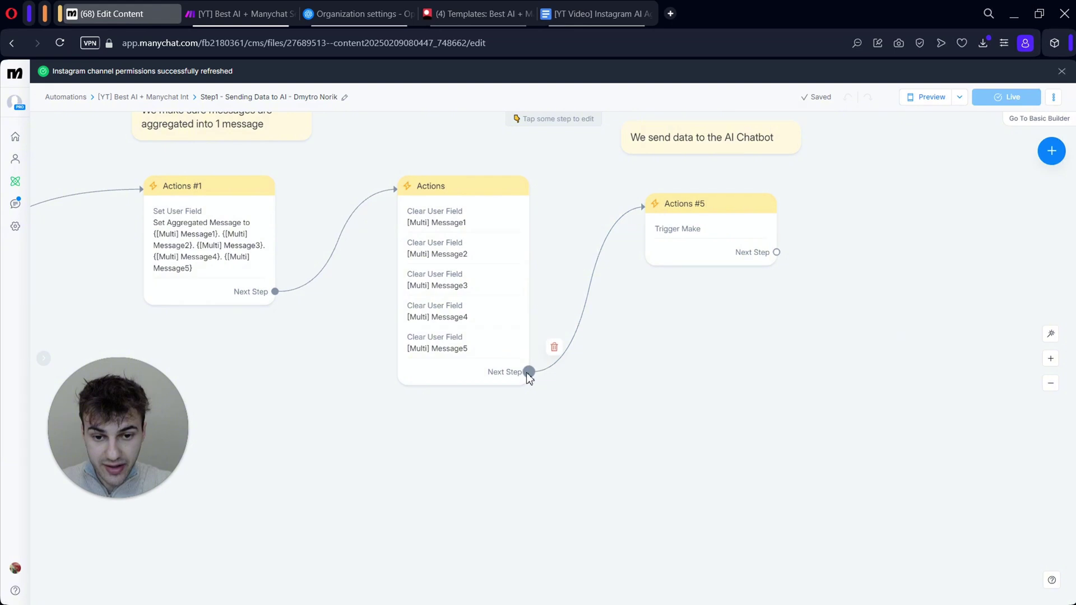
pyautogui.moveTo(527, 372); pyautogui.dragTo(655, 368)
pyautogui.click(700, 280)
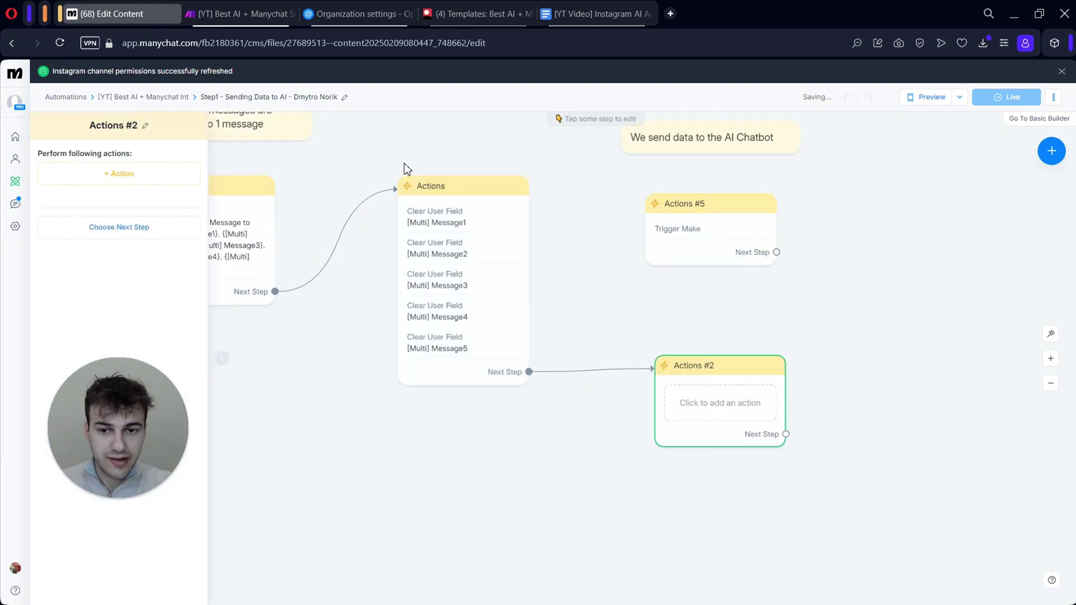
pyautogui.click(371, 205)
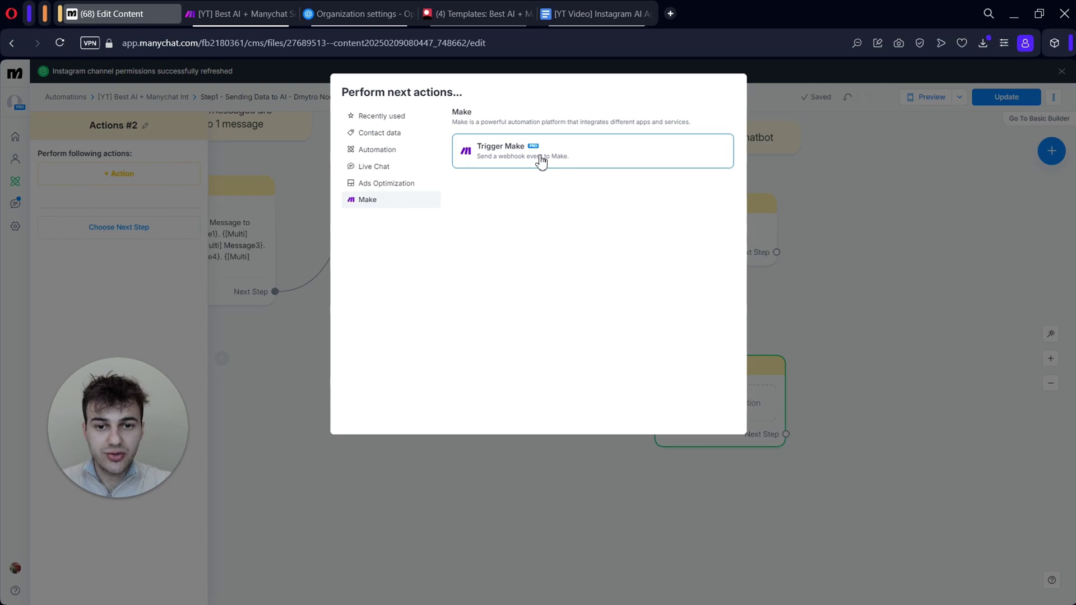
pyautogui.click(644, 154)
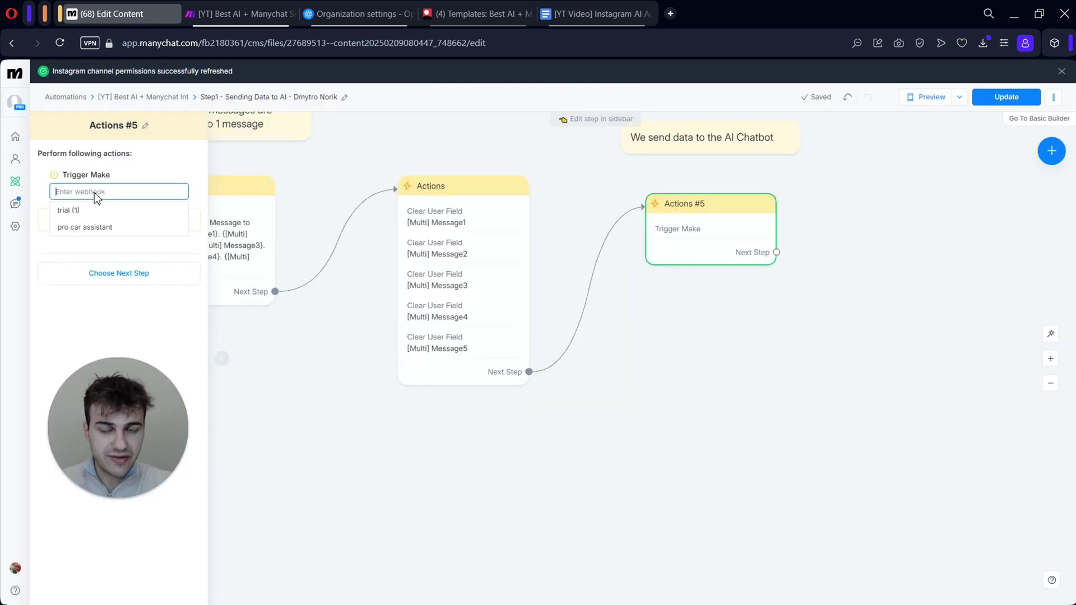
# Choose the "pro car assistant" webhook for the Trigger Make action in Actions #5 and update the automation
pyautogui.click(88, 228)
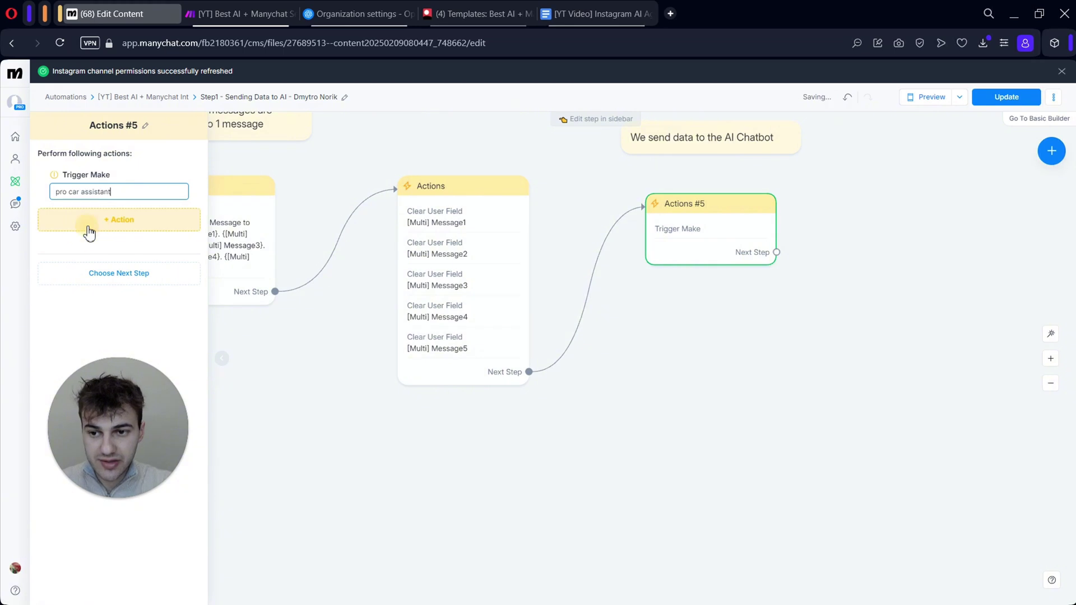
pyautogui.click(631, 447)
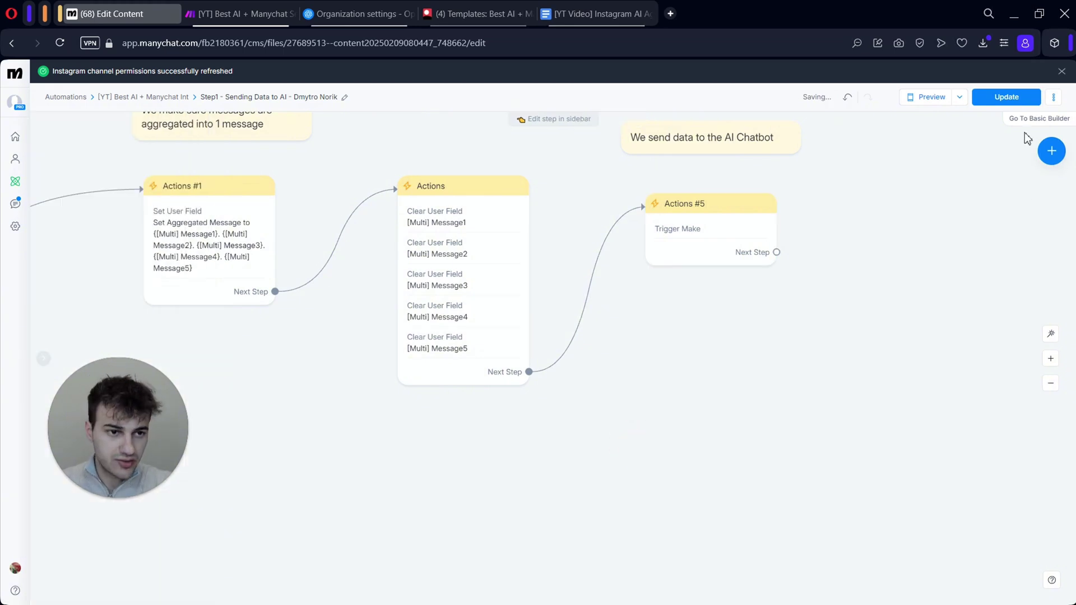
pyautogui.click(1005, 97)
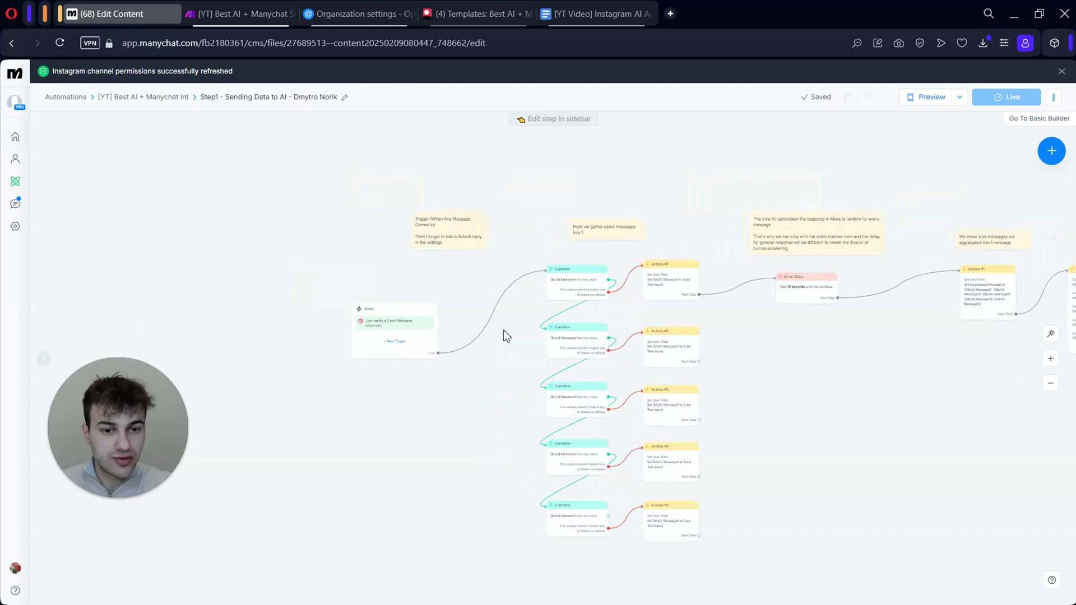
# Turn off the Default Reply trigger for Instagram direct messages at the start of the flow
pyautogui.scroll(5, 391, 366)
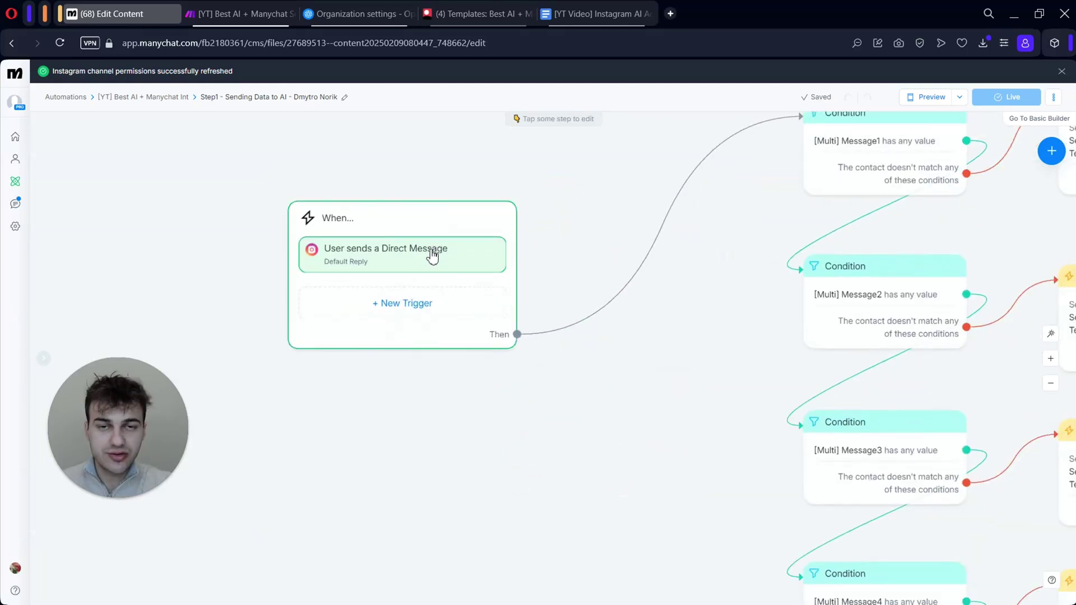
pyautogui.click(435, 255)
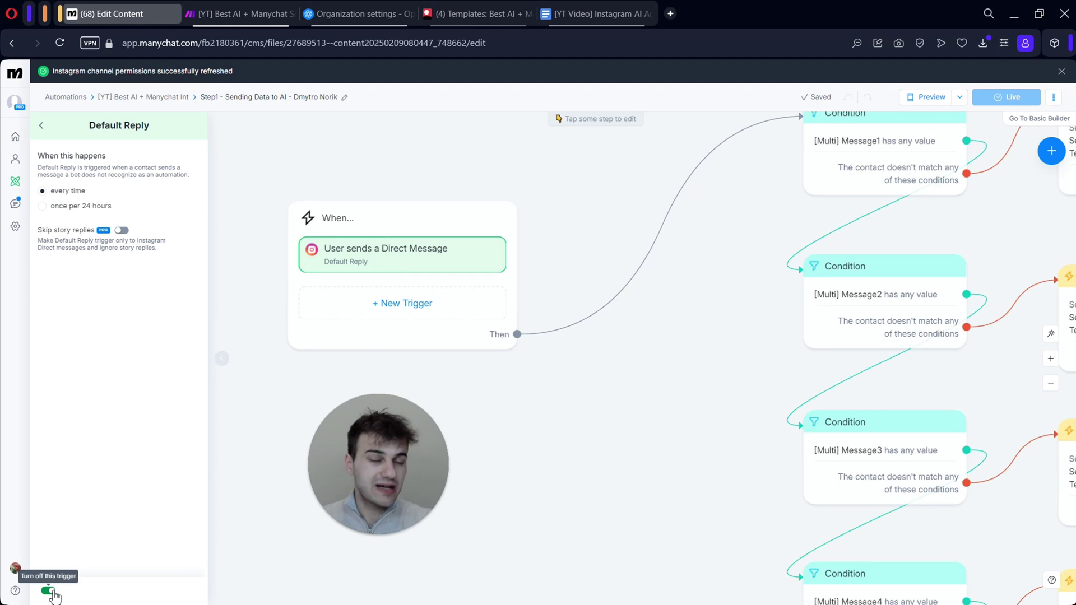
pyautogui.click(52, 593)
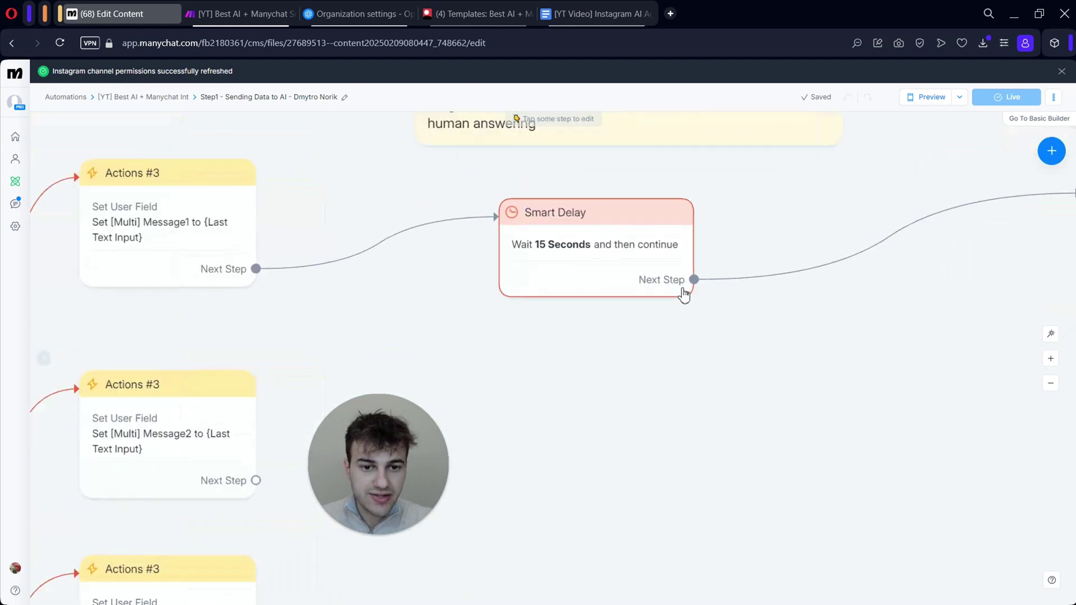
# Set the Smart Delay's duration to 10 seconds and update the automation
pyautogui.scroll(3, 683, 294)
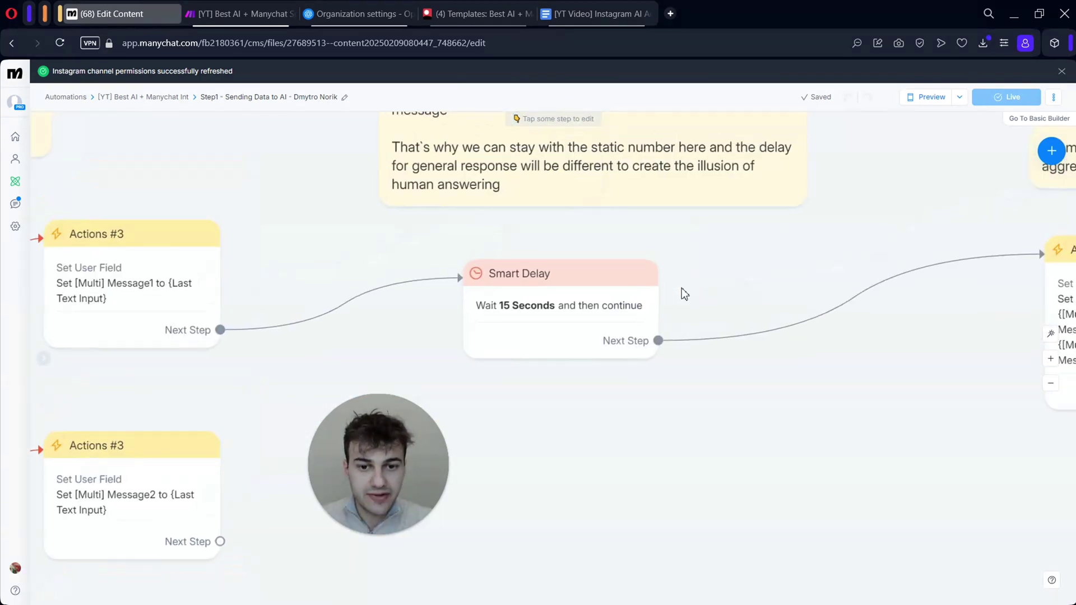
pyautogui.scroll(-2, 683, 295)
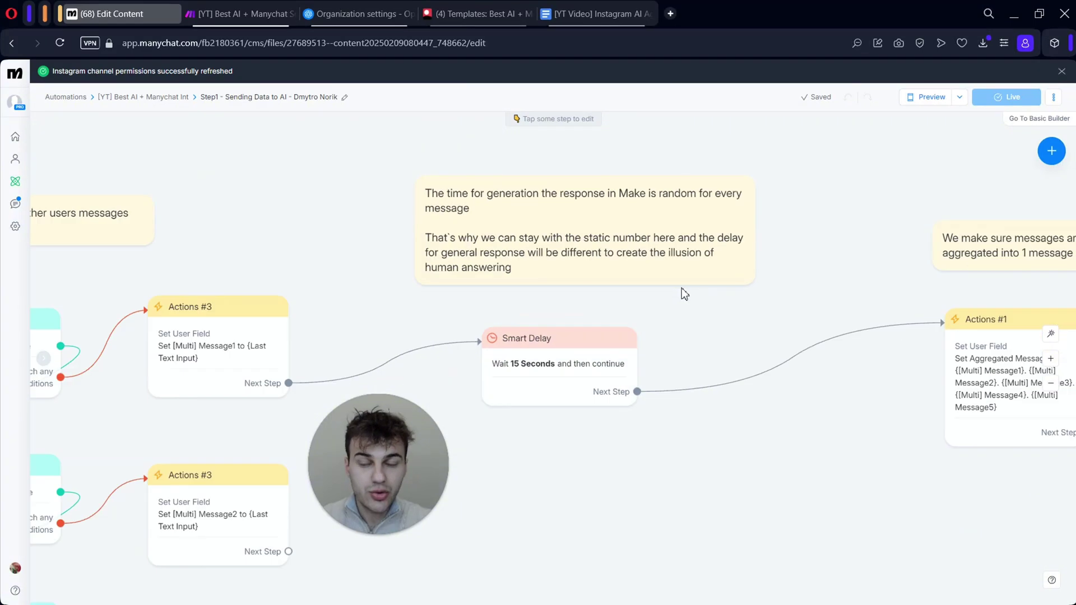
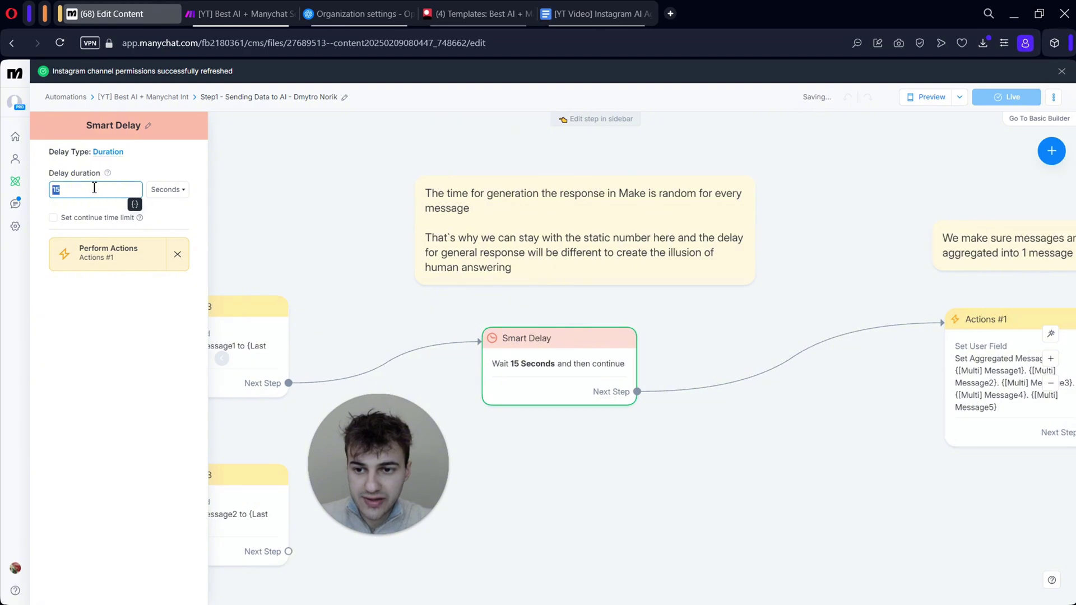
pyautogui.press('BackSpace')
pyautogui.press('BackSpace')
pyautogui.write('0')
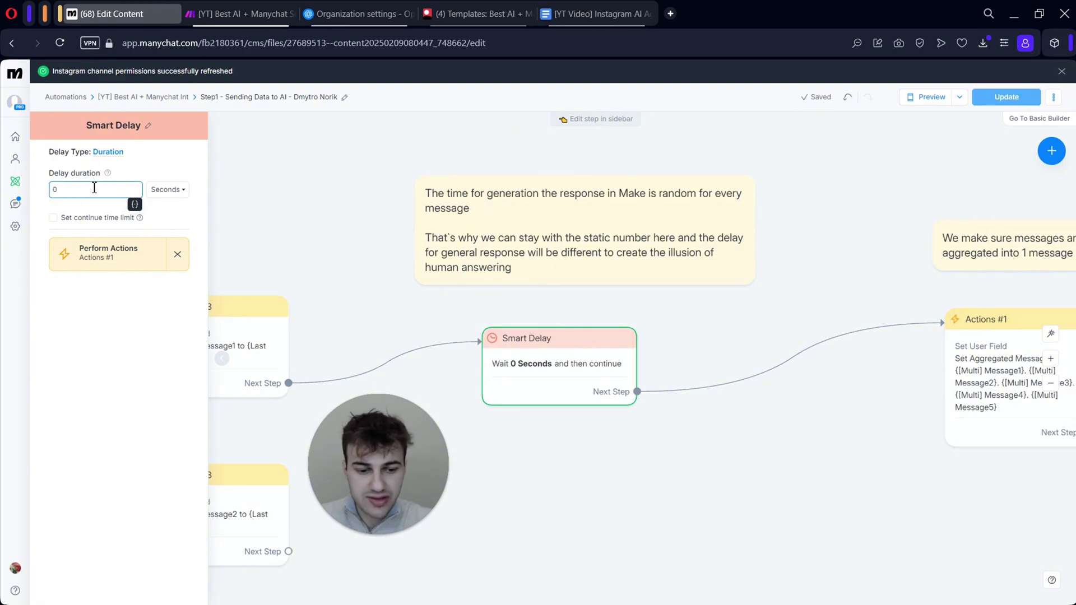
pyautogui.press('BackSpace')
pyautogui.write('10')
pyautogui.click(101, 405)
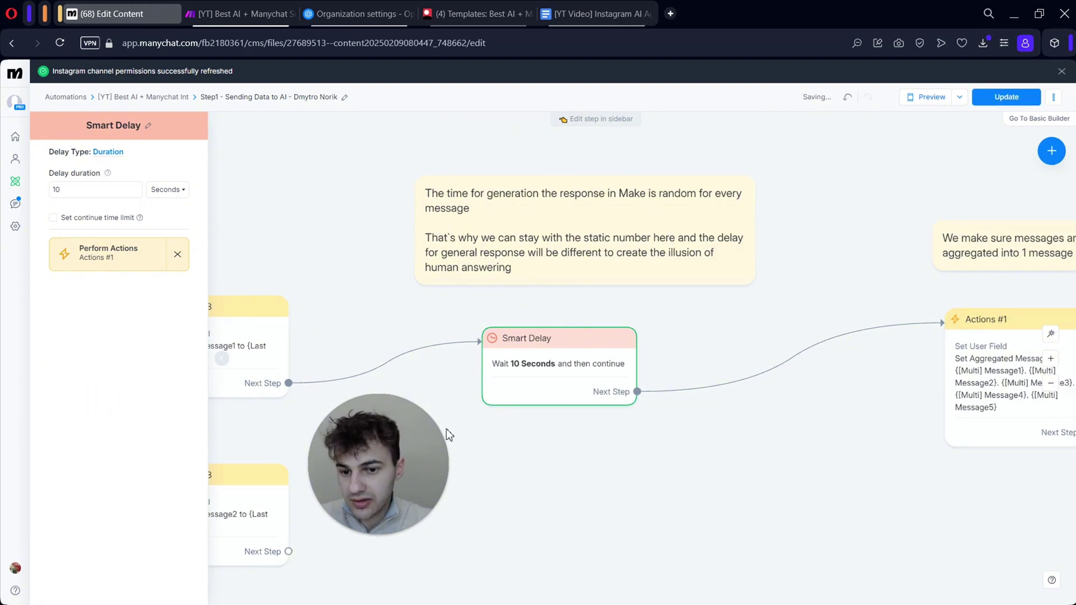
pyautogui.click(694, 419)
pyautogui.scroll(-5, 694, 419)
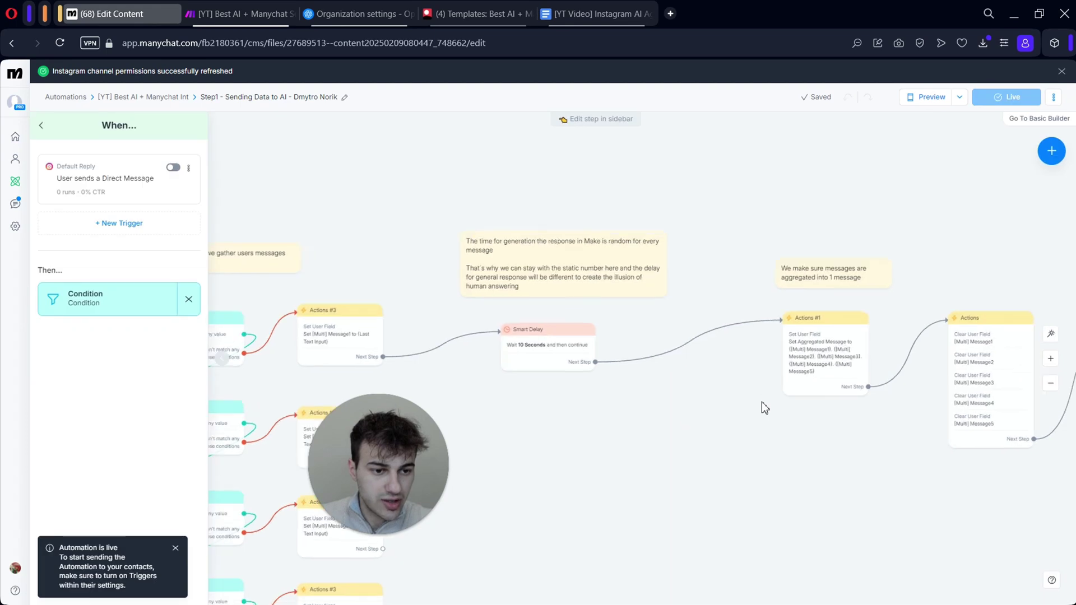
pyautogui.click(226, 351)
pyautogui.click(627, 423)
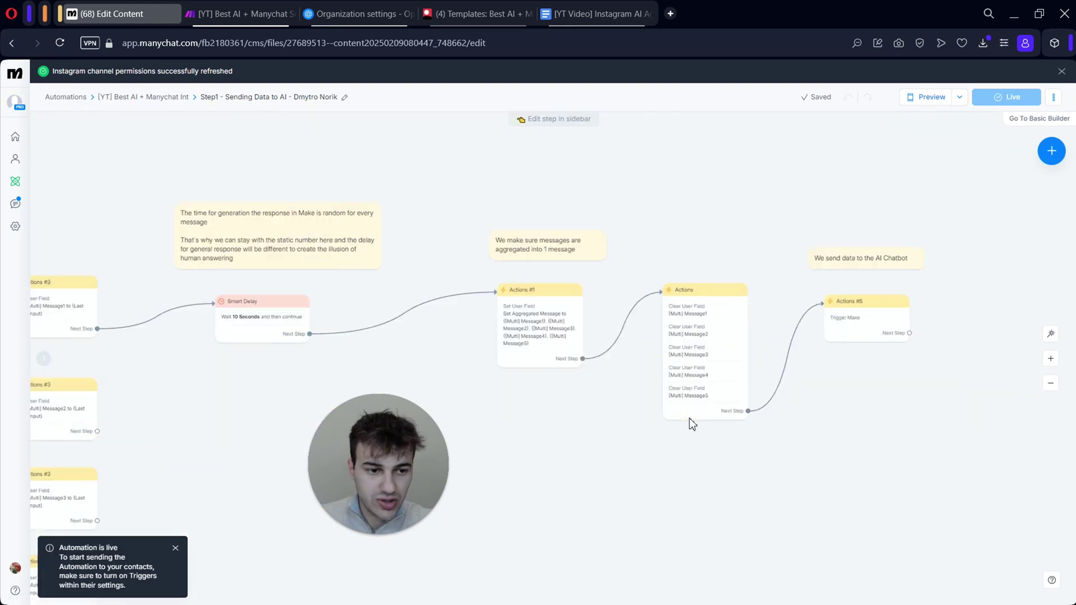
pyautogui.click(818, 328)
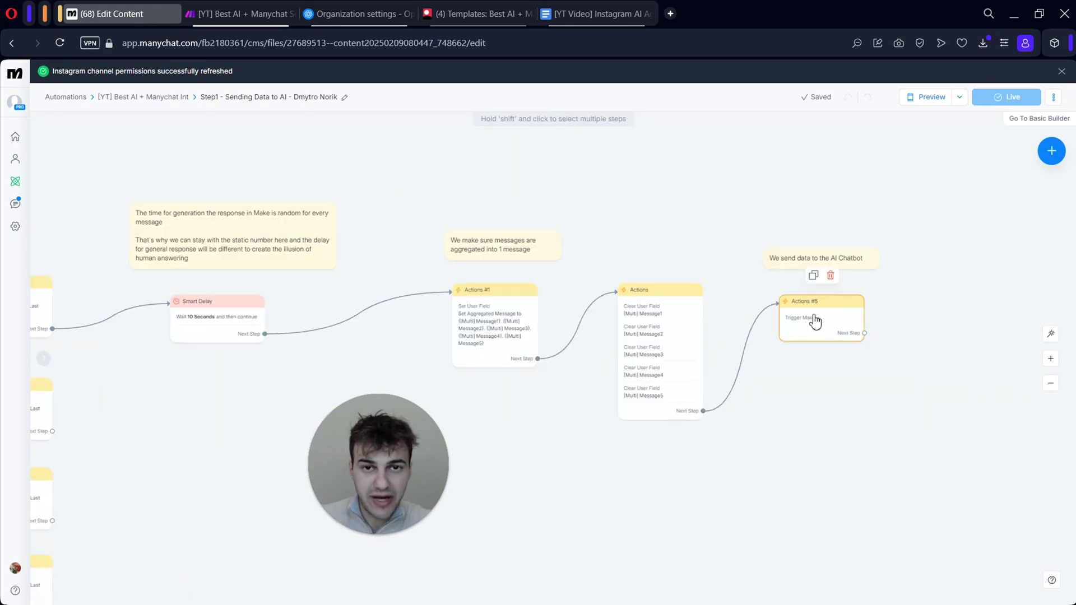
pyautogui.hotkey('ctrl', 'Tab')
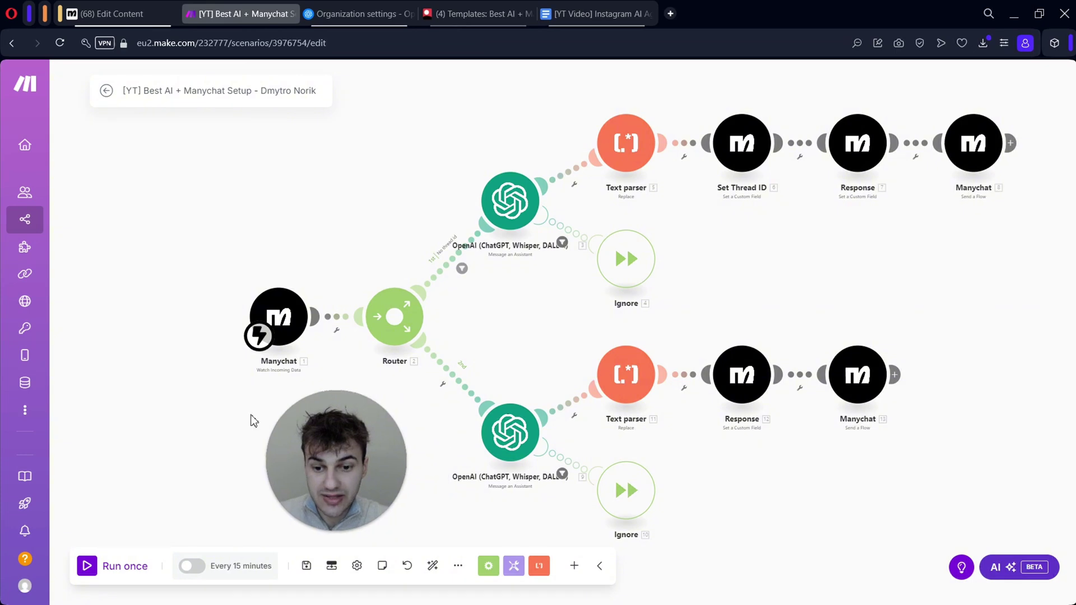
pyautogui.hotkey('ctrl', 'shift', 'Tab')
# In Manychat's Step1 automation, turn on the Default Reply trigger for Instagram direct messages and close its settings
pyautogui.hscroll(-10, 303, 309)
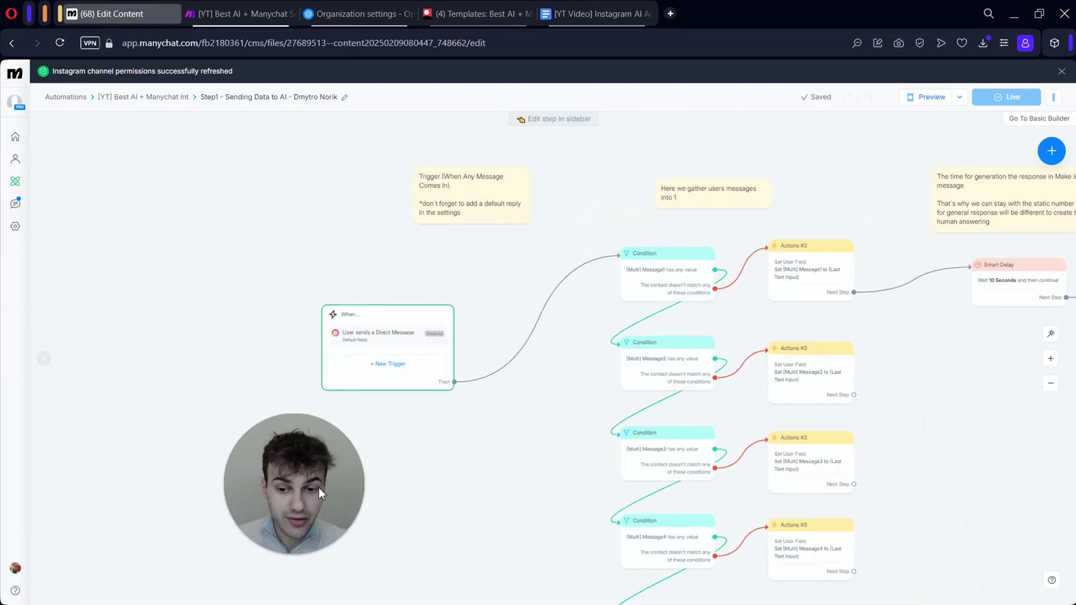
pyautogui.click(421, 338)
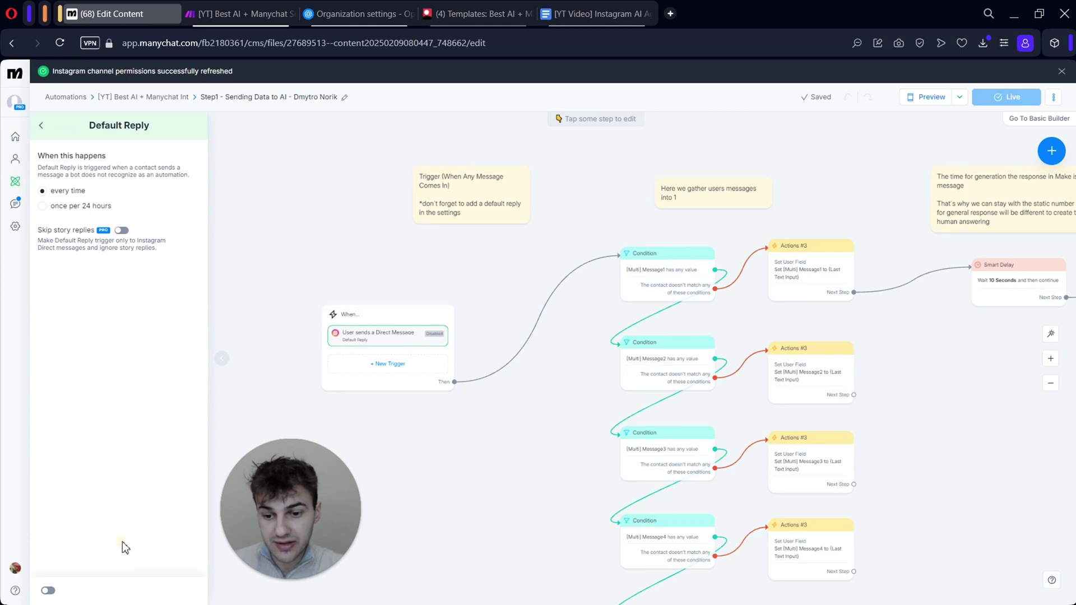
pyautogui.click(149, 537)
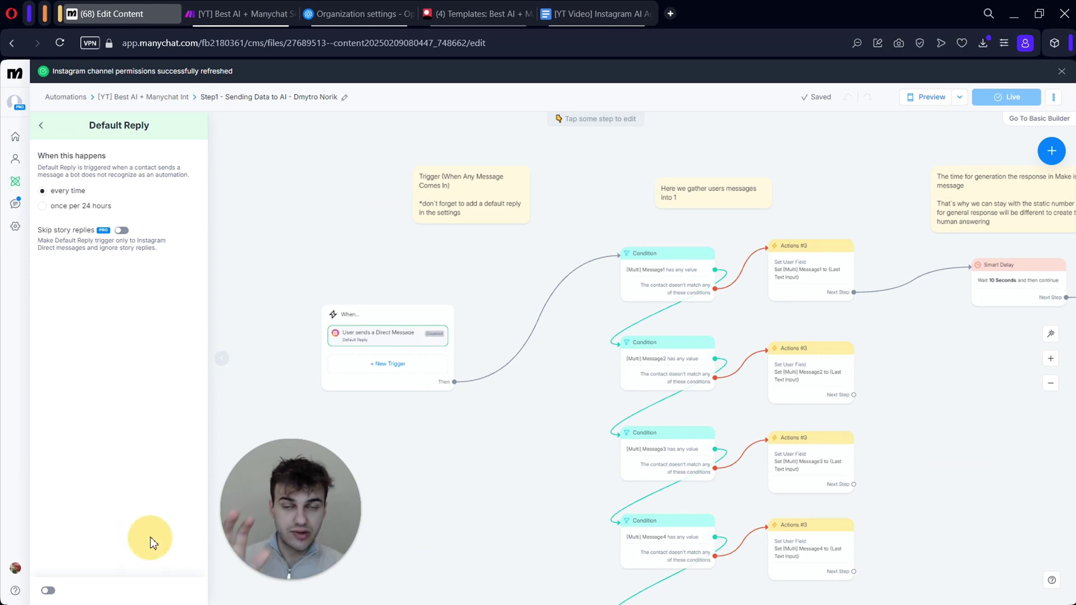
pyautogui.click(47, 590)
pyautogui.click(222, 358)
pyautogui.hscroll(10, 565, 353)
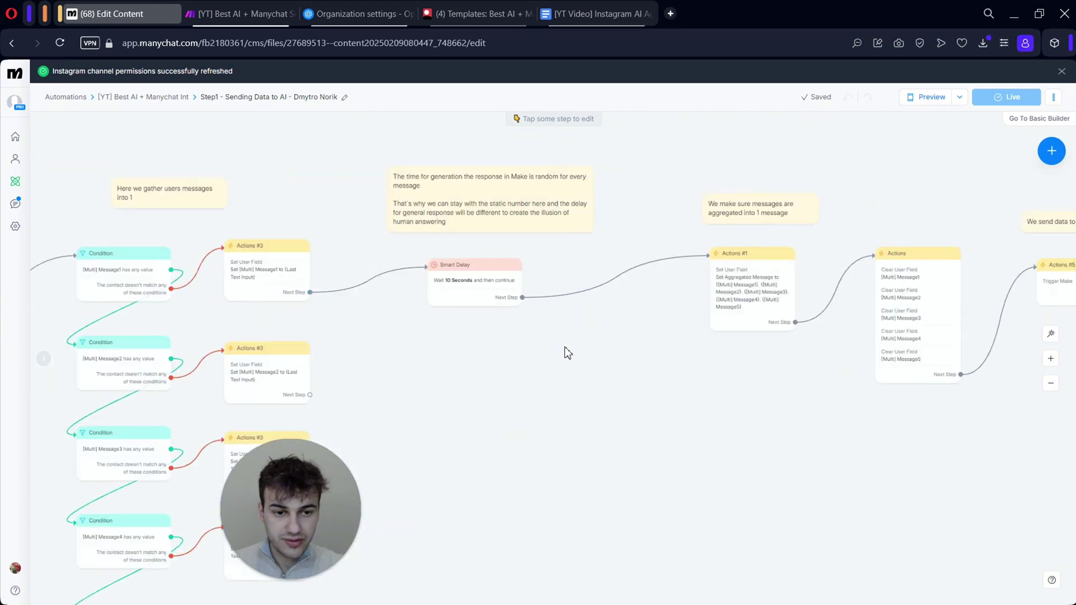
# Switch to the Make scenario and run only the Manychat trigger module, choosing to wait for new data
pyautogui.hotkey('ctrl', 'Tab')
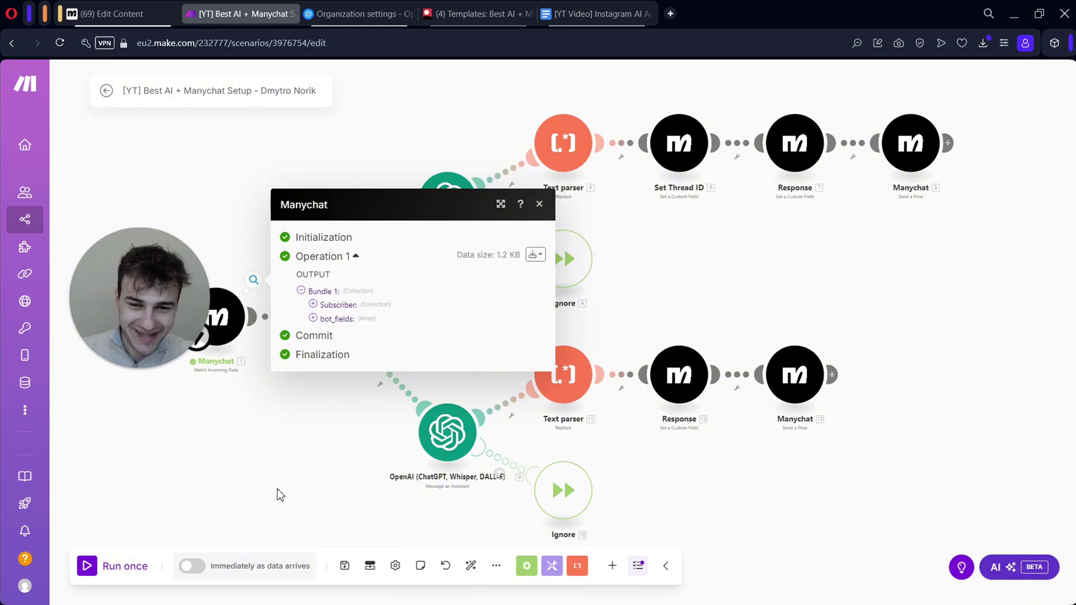
pyautogui.click(339, 446)
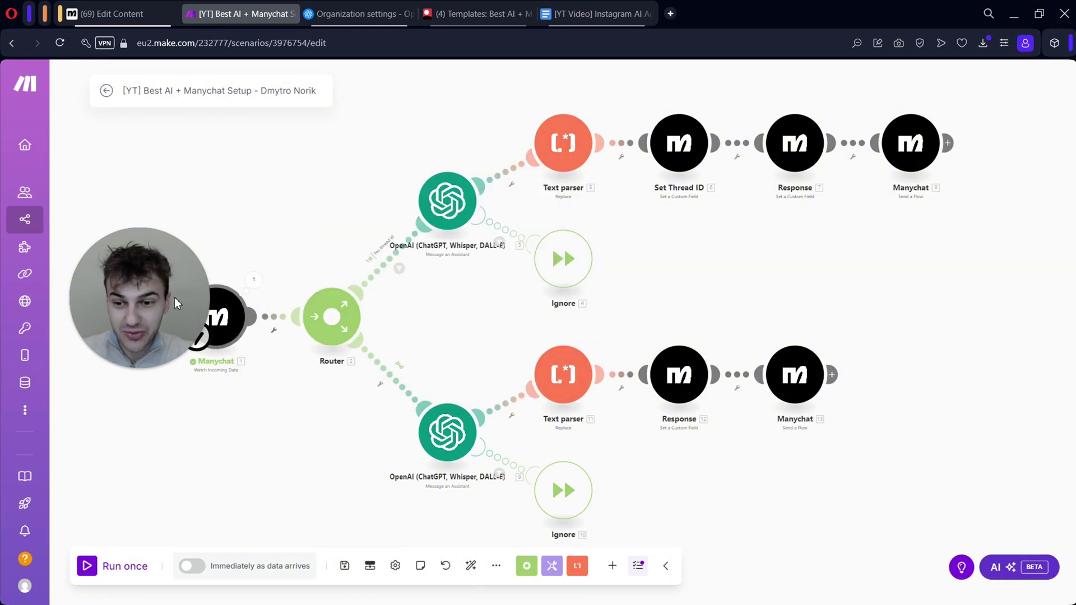
pyautogui.rightClick(211, 299)
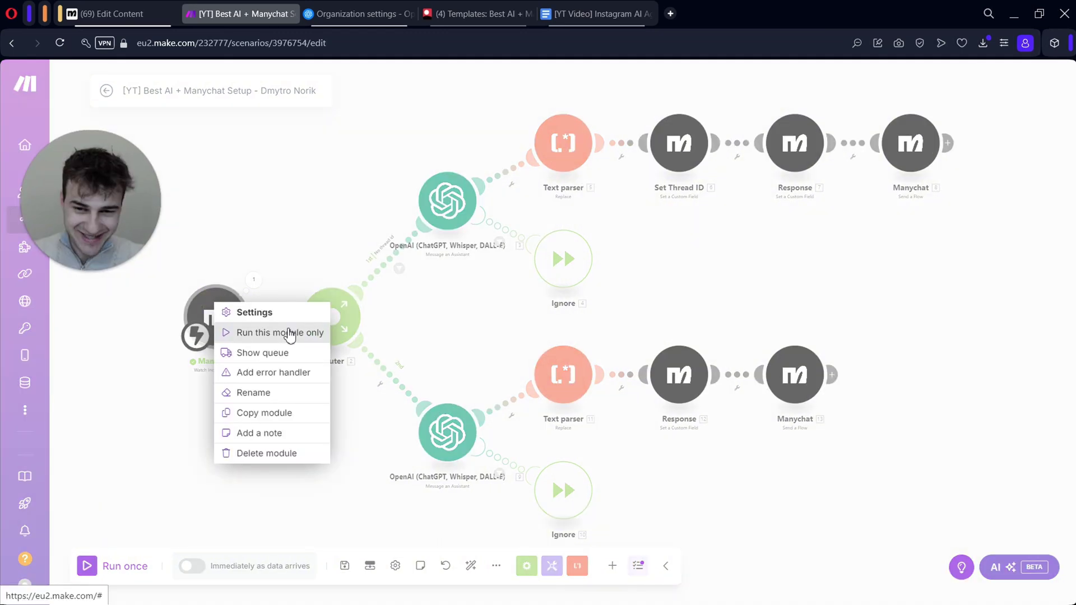
pyautogui.click(283, 332)
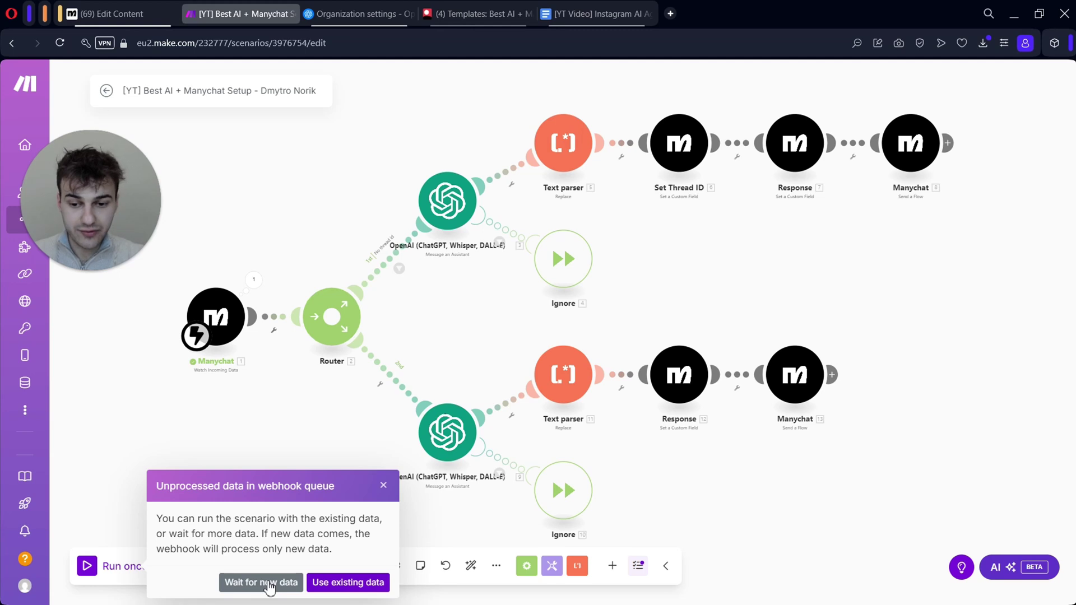
pyautogui.click(261, 582)
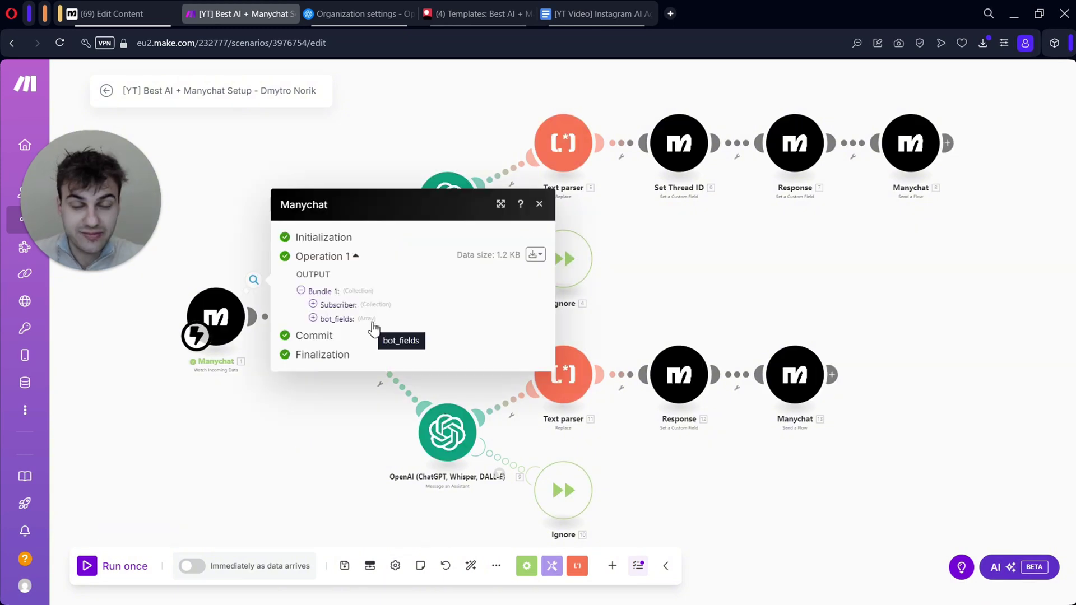
pyautogui.click(288, 431)
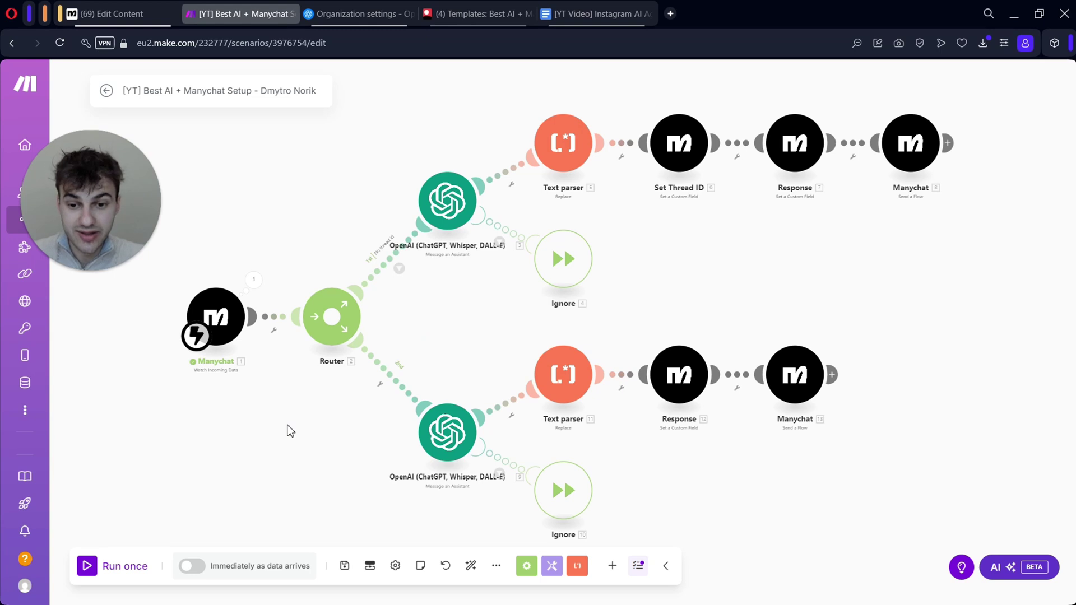
# Replace the placeholder message in the "No thread id" route's OpenAI module with the subscriber's Aggregated Message custom field
pyautogui.scroll(1, 469, 312)
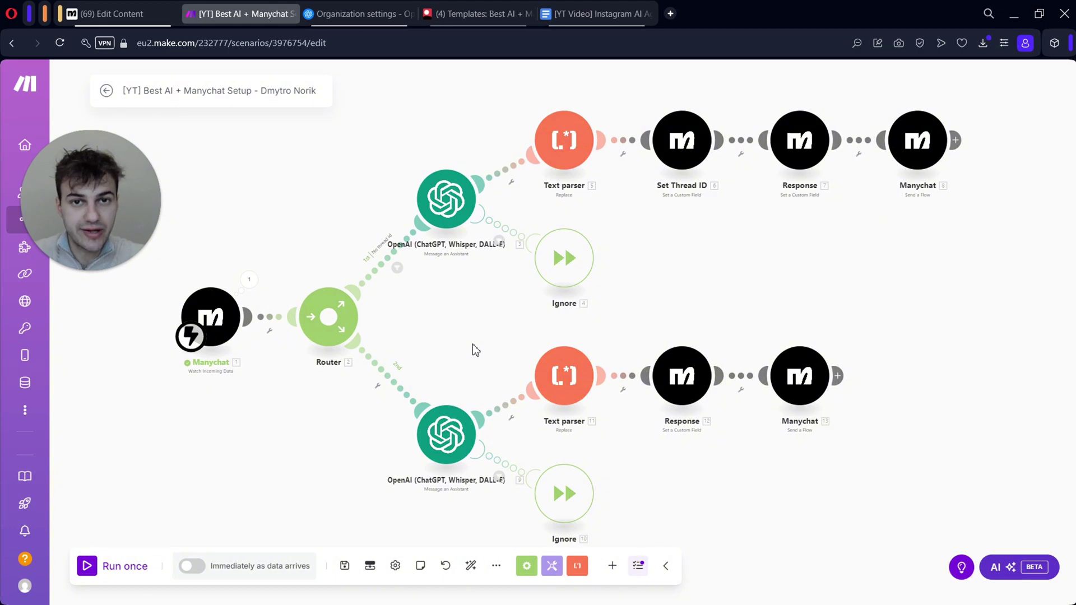
pyautogui.click(457, 203)
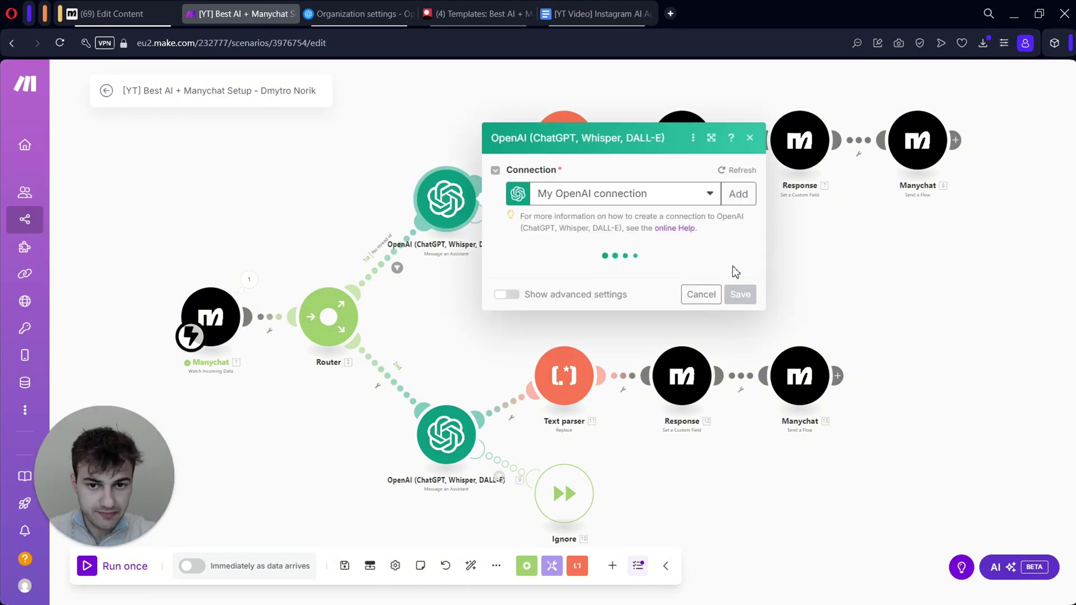
pyautogui.click(498, 321)
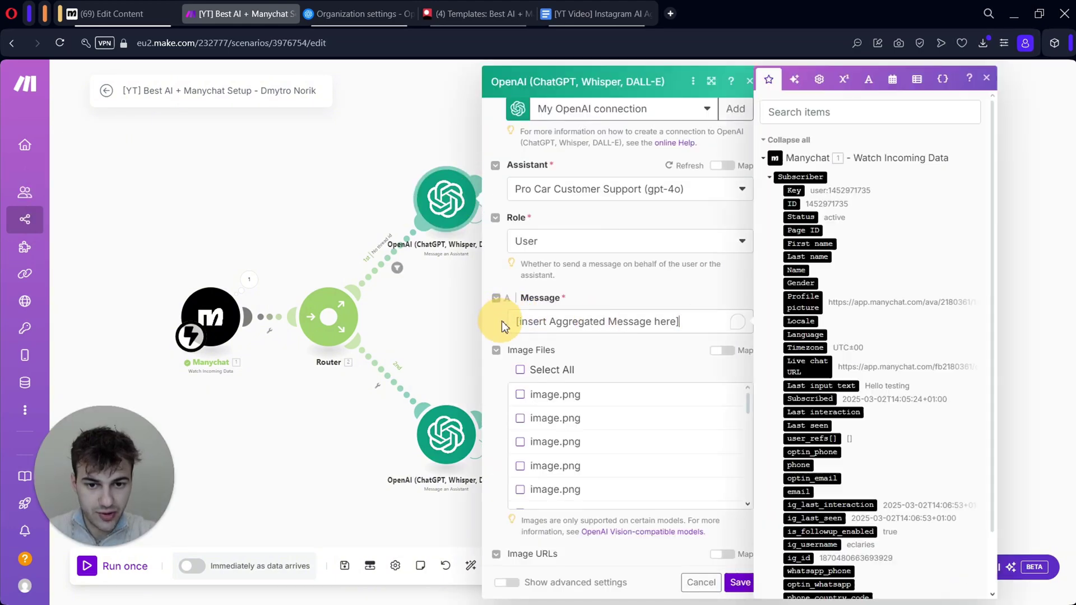
pyautogui.moveTo(497, 320); pyautogui.dragTo(715, 323)
pyautogui.press('BackSpace')
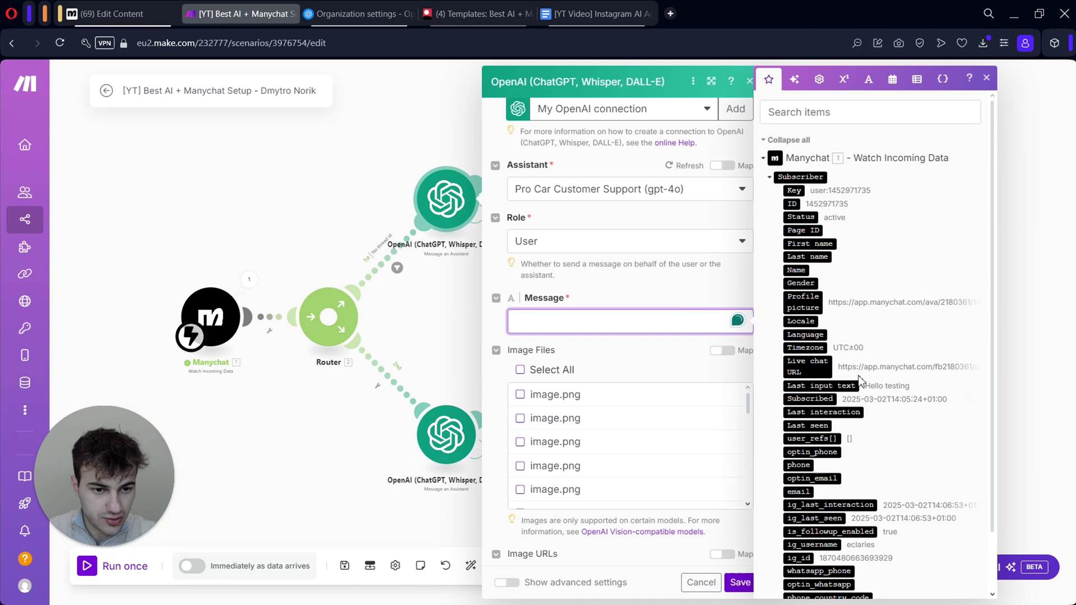
pyautogui.scroll(-1, 861, 380)
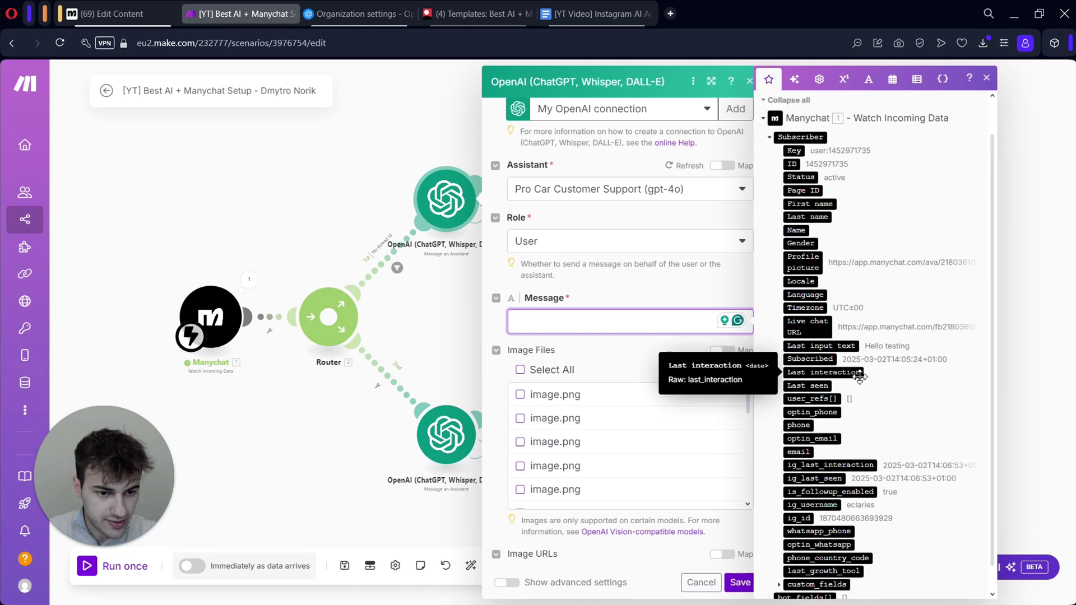
pyautogui.scroll(-1, 860, 379)
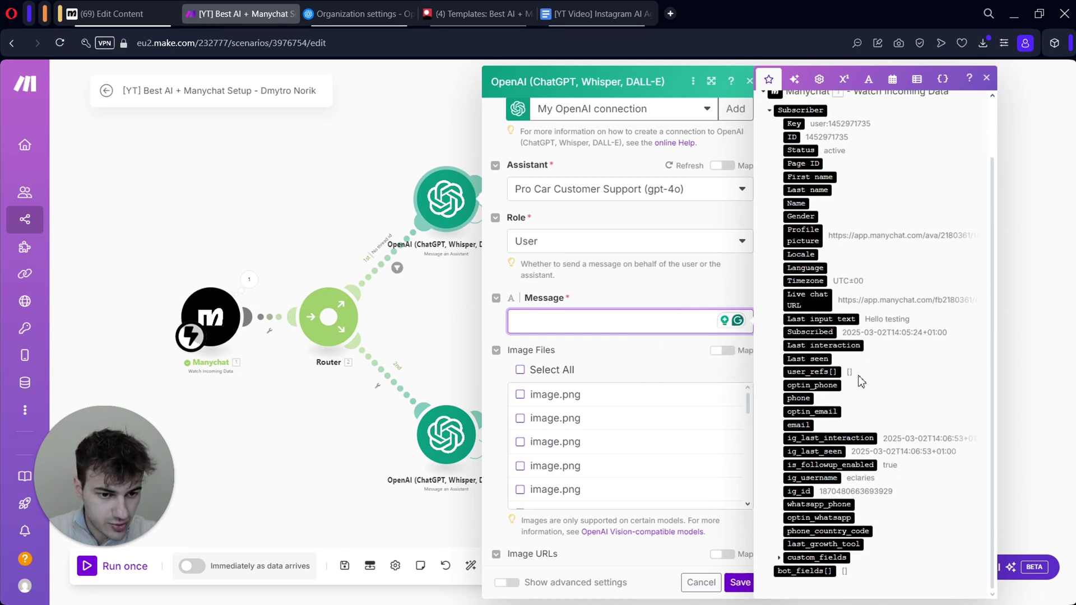
pyautogui.click(778, 559)
pyautogui.scroll(-5, 893, 456)
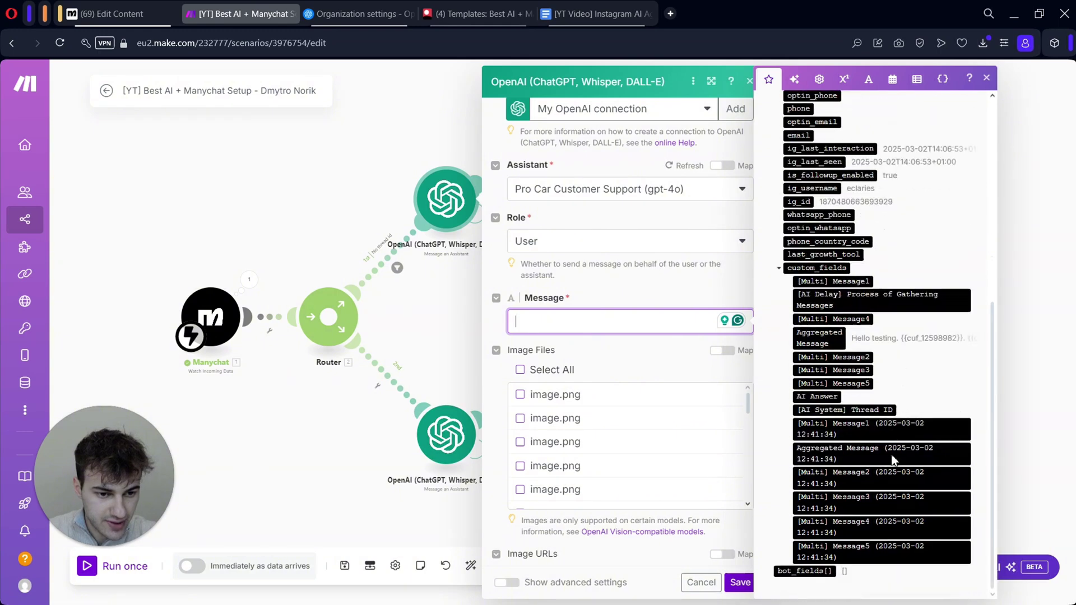
pyautogui.moveTo(830, 344); pyautogui.dragTo(644, 323)
pyautogui.click(629, 298)
pyautogui.scroll(-5, 627, 297)
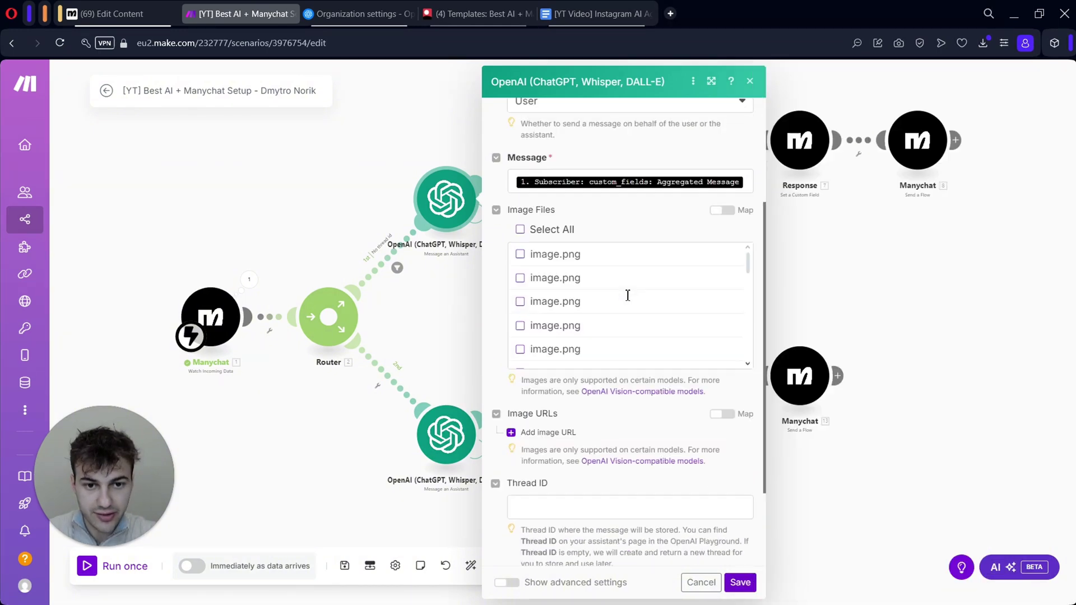
pyautogui.click(470, 321)
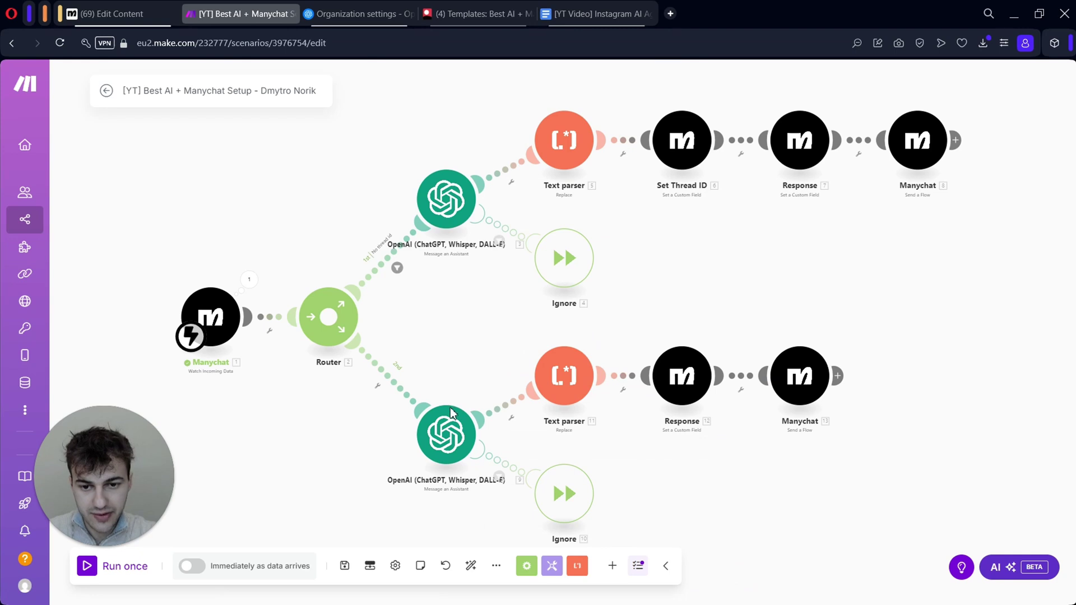
# Map the subscriber's Aggregated Message custom field as the Message in the second route's OpenAI module
pyautogui.click(446, 438)
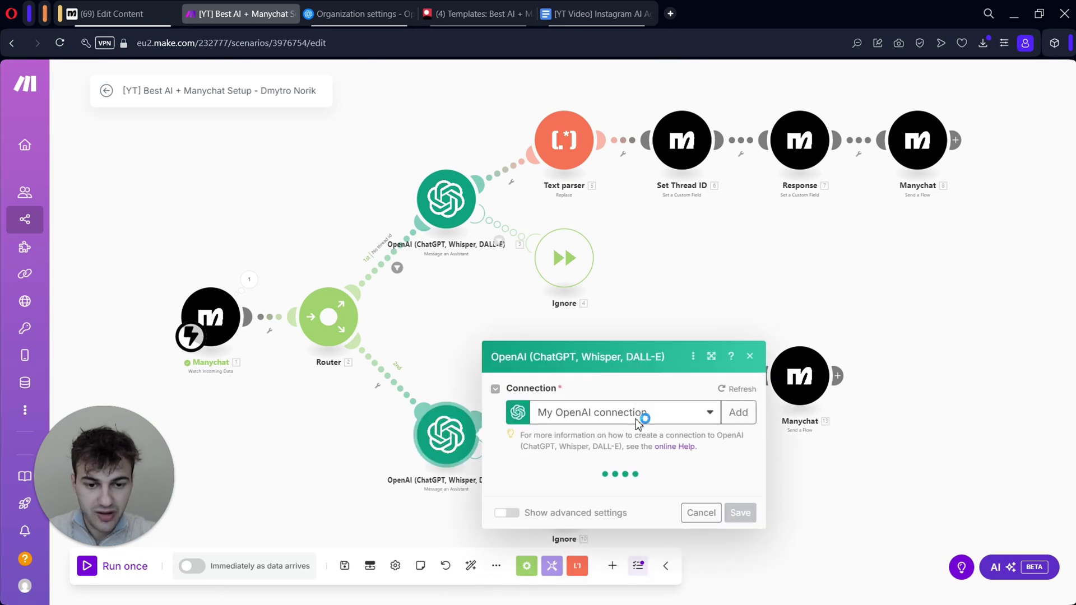
pyautogui.scroll(-2, 594, 395)
pyautogui.click(605, 345)
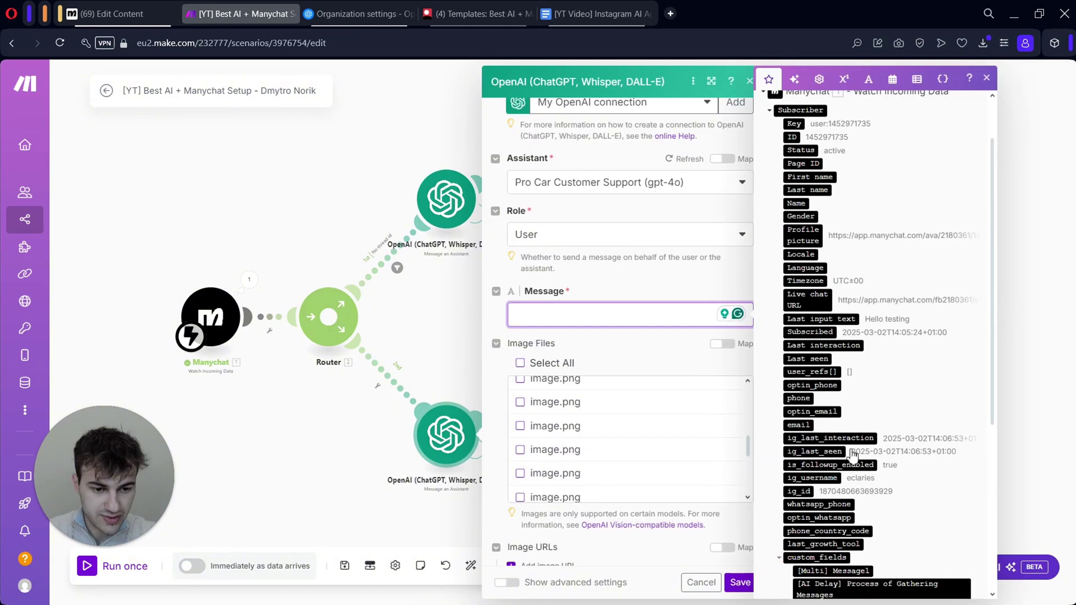
pyautogui.scroll(-5, 852, 453)
pyautogui.click(824, 336)
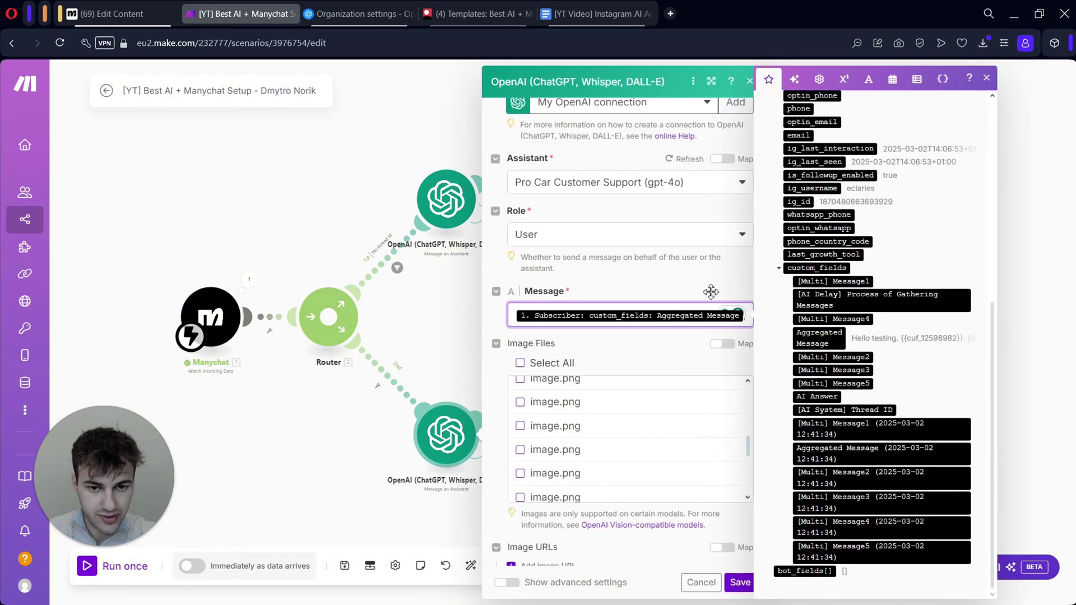
pyautogui.click(710, 284)
# Replace the second route's OpenAI Thread ID with the subscriber's [AI System] Thread ID custom field and save the module
pyautogui.scroll(-1, 647, 435)
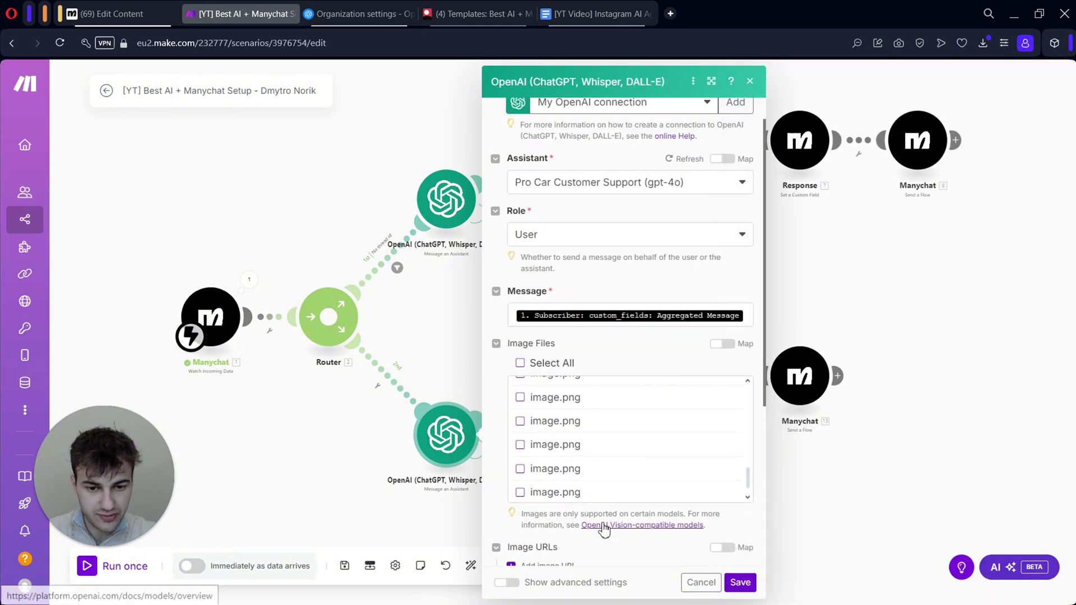
pyautogui.scroll(-4, 751, 427)
pyautogui.click(750, 427)
pyautogui.hotkey('ctrl', 'a')
pyautogui.press('BackSpace')
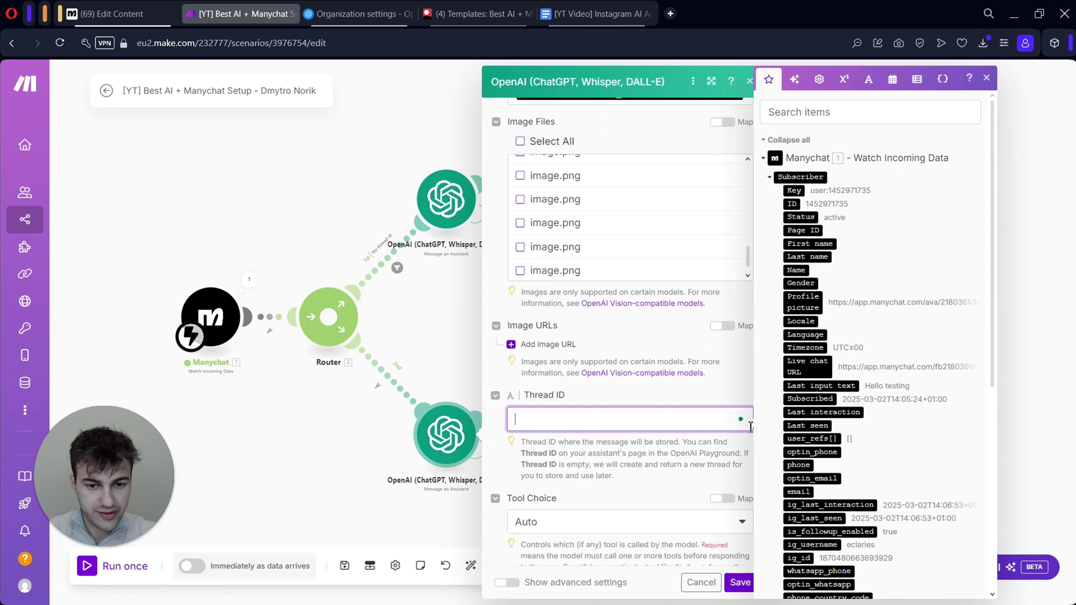
pyautogui.scroll(-6, 978, 451)
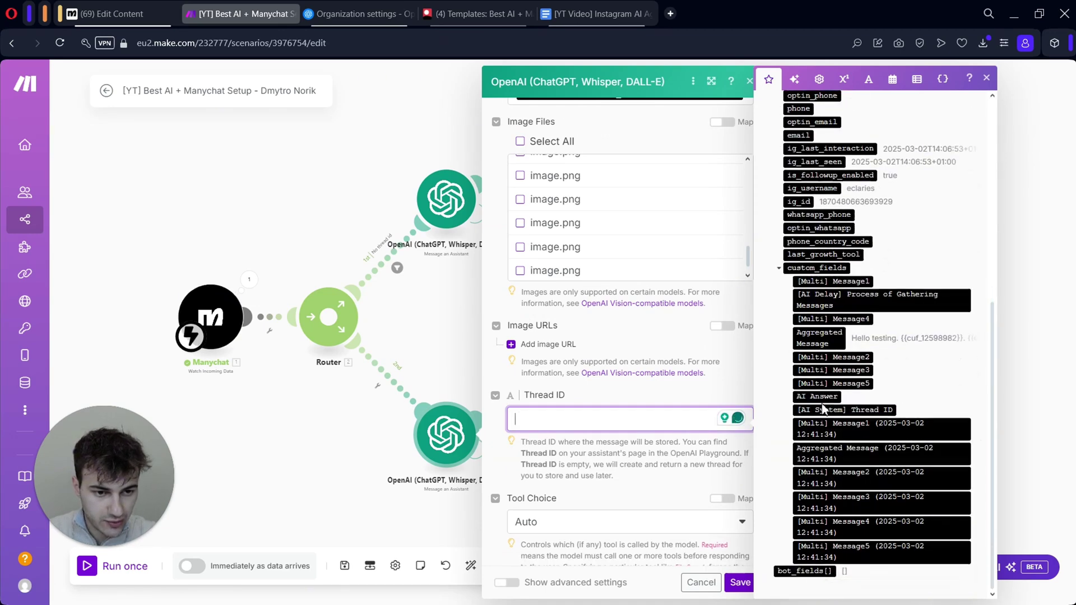
pyautogui.click(846, 410)
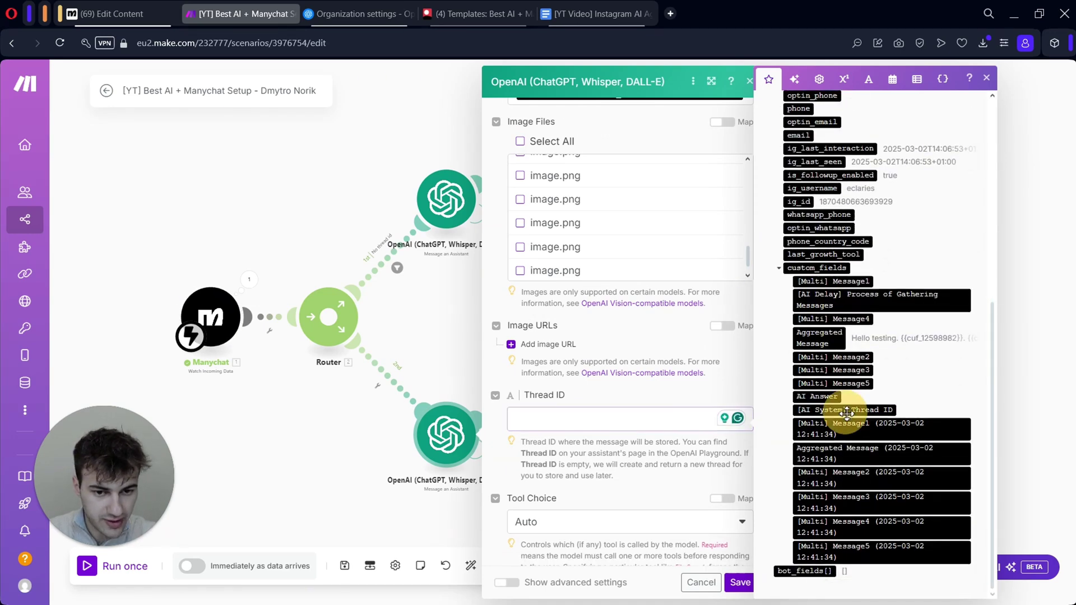
pyautogui.click(680, 390)
pyautogui.click(739, 583)
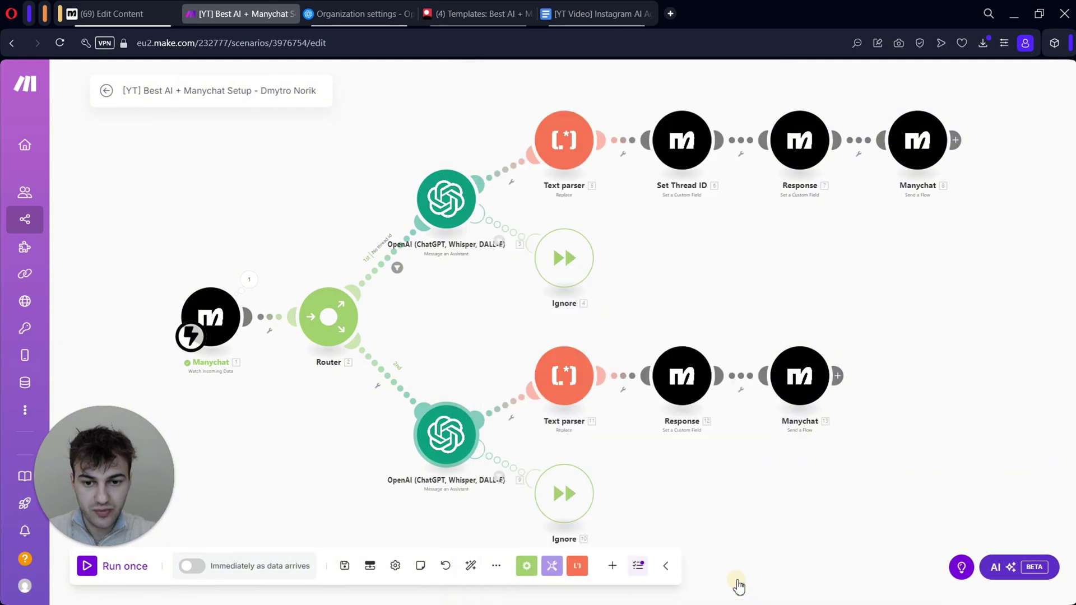
# Remap the "No thread id" filter's condition to the subscriber's [AI System] Thread ID custom field and save the filter
pyautogui.click(390, 260)
pyautogui.click(664, 301)
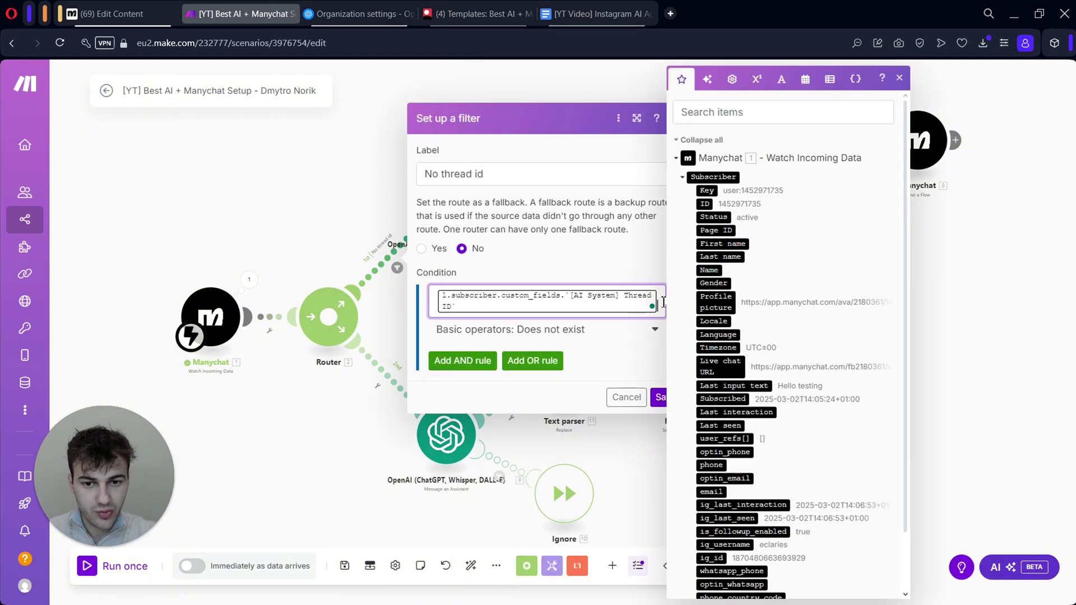
pyautogui.hotkey('ctrl', 'a')
pyautogui.press('BackSpace')
pyautogui.scroll(-2, 782, 414)
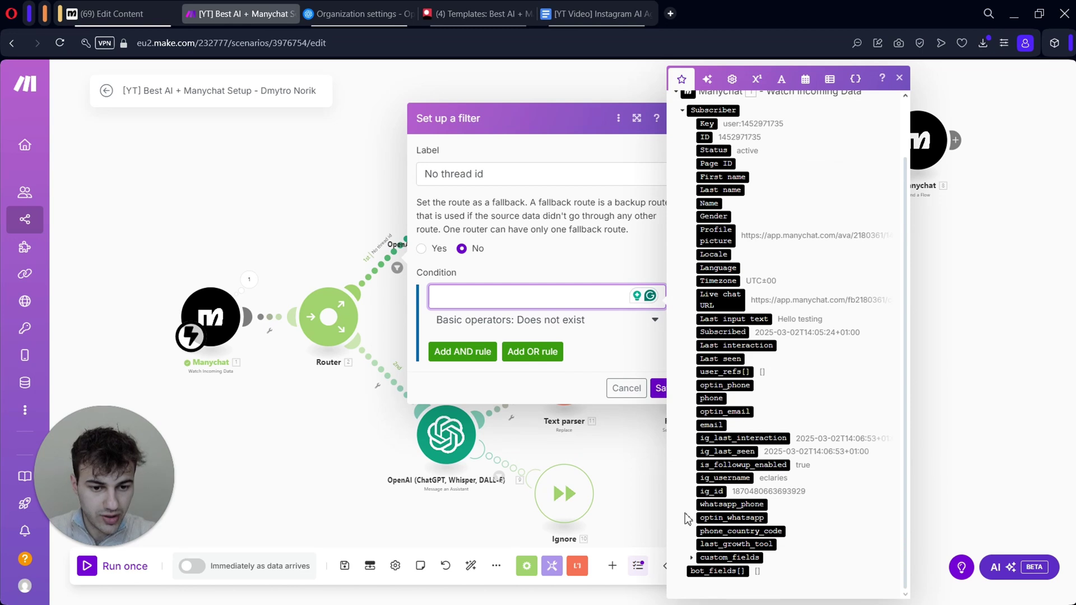
pyautogui.click(693, 557)
pyautogui.click(723, 426)
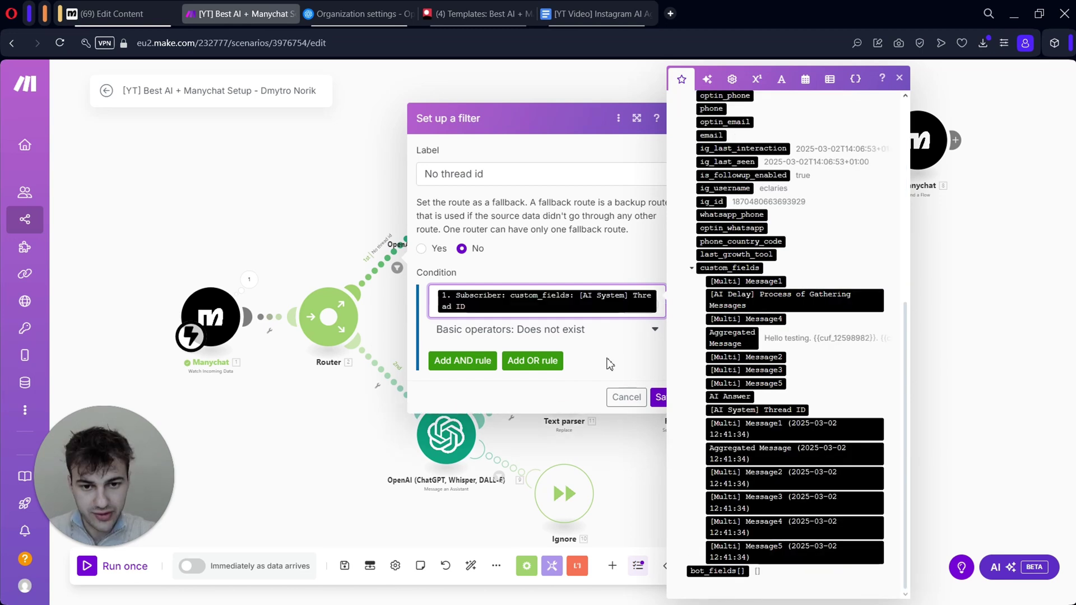
pyautogui.click(650, 361)
pyautogui.click(660, 389)
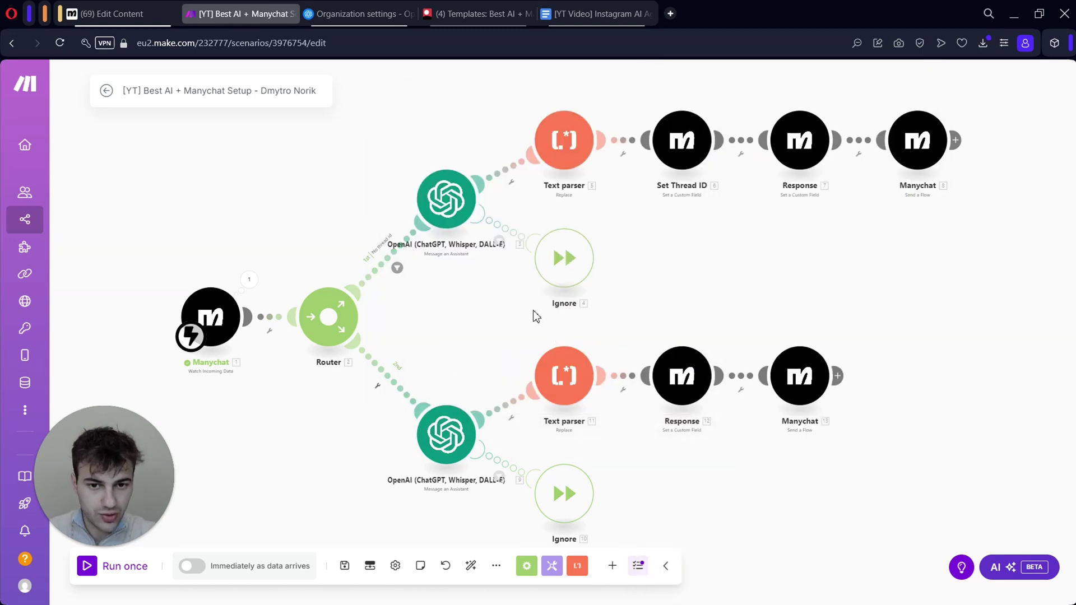
# Review the pattern, replacement and text settings of the "No thread id" route's Text parser module and save it
pyautogui.moveTo(555, 268)
pyautogui.mouseDown()
pyautogui.moveTo(581, 293)
pyautogui.moveTo(552, 274)
pyautogui.mouseUp()
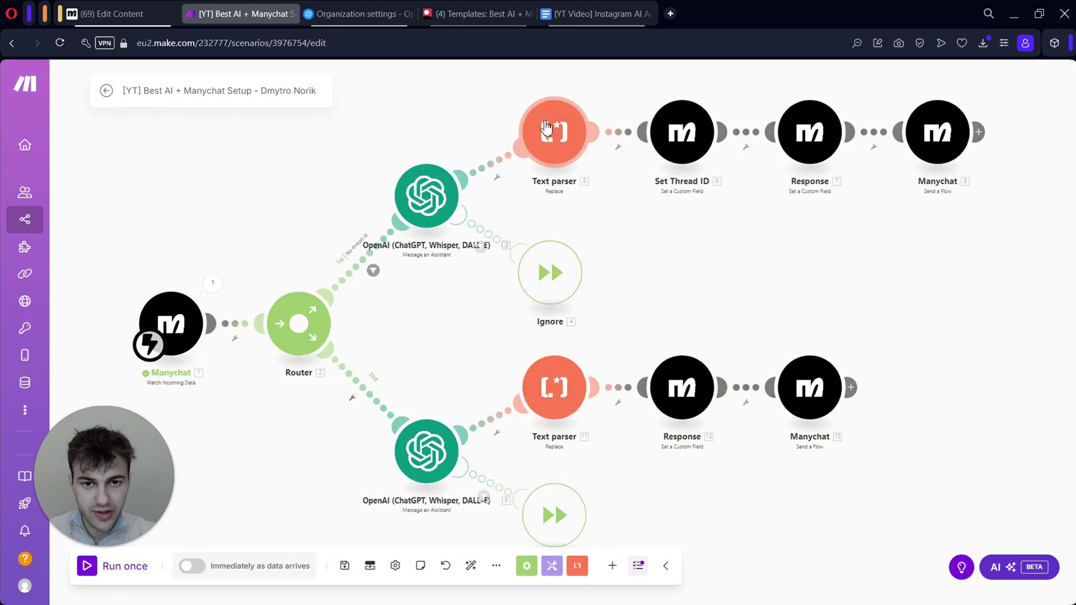
pyautogui.click(546, 128)
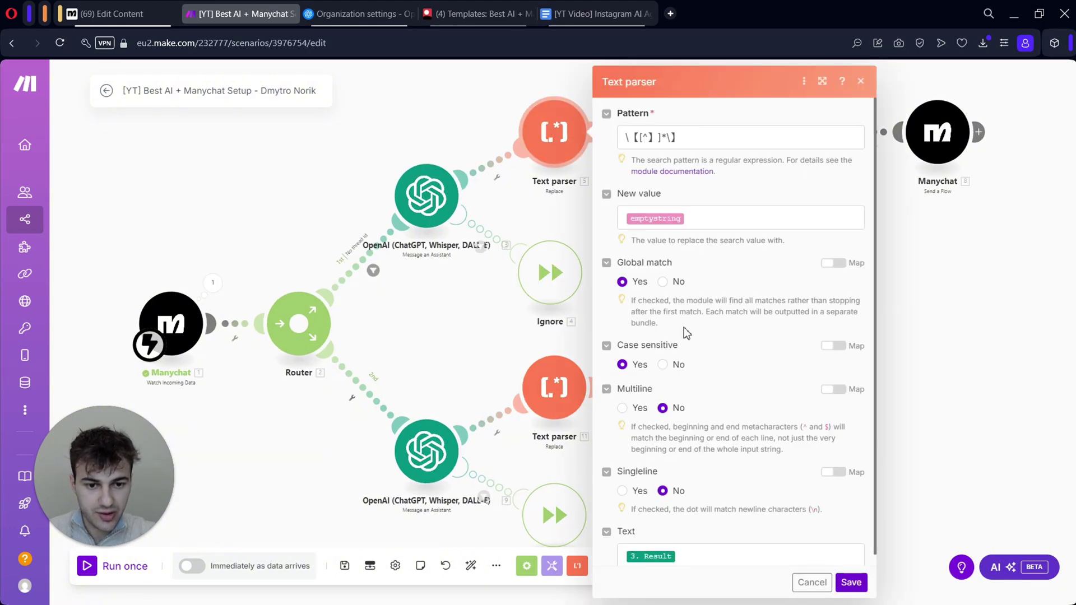
pyautogui.scroll(-1, 683, 328)
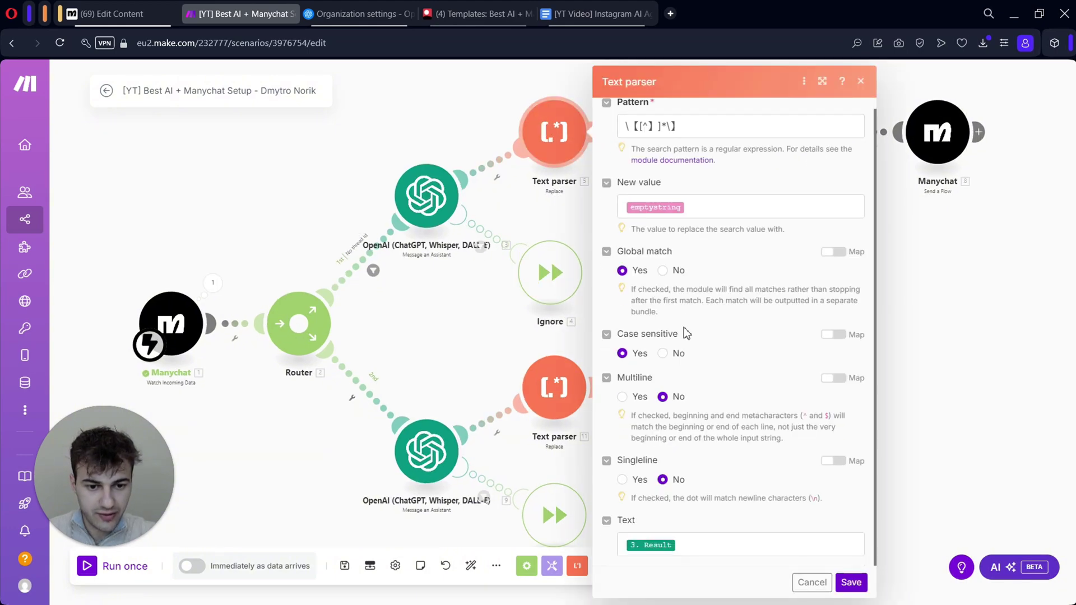
pyautogui.click(850, 583)
# Check the user fields in Manychat's settings and choose [AI System] Thread ID as the Field ID of Make's Set Thread ID module
pyautogui.click(667, 135)
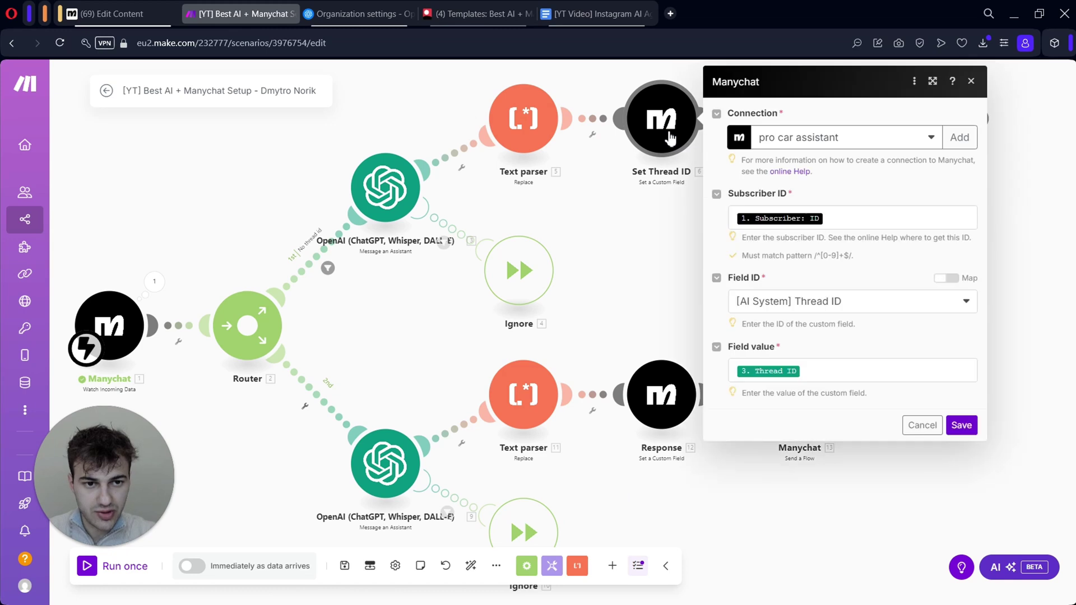
pyautogui.click(877, 312)
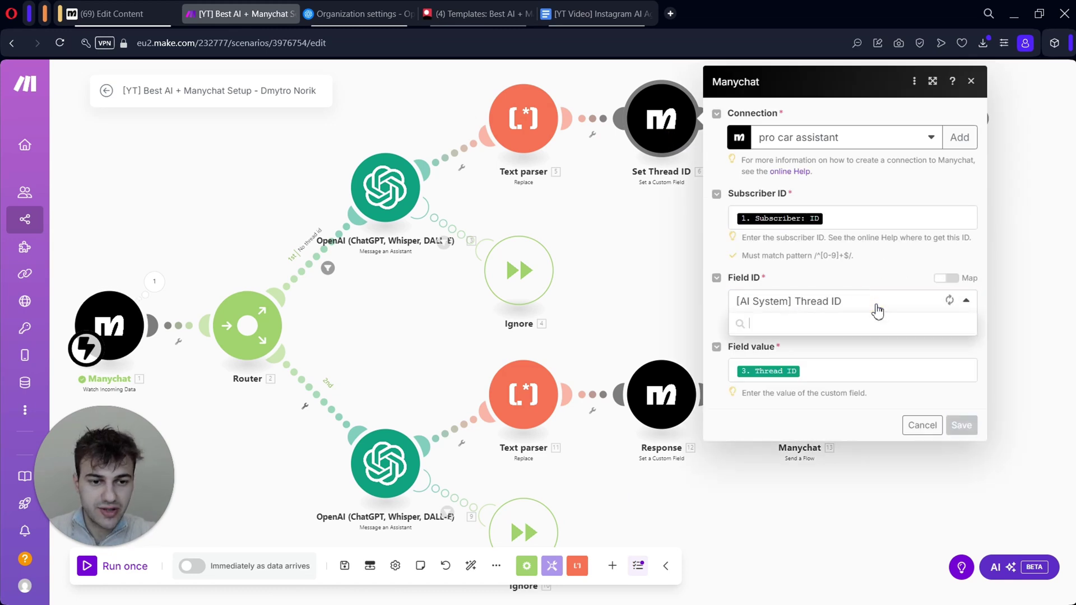
pyautogui.click(103, 12)
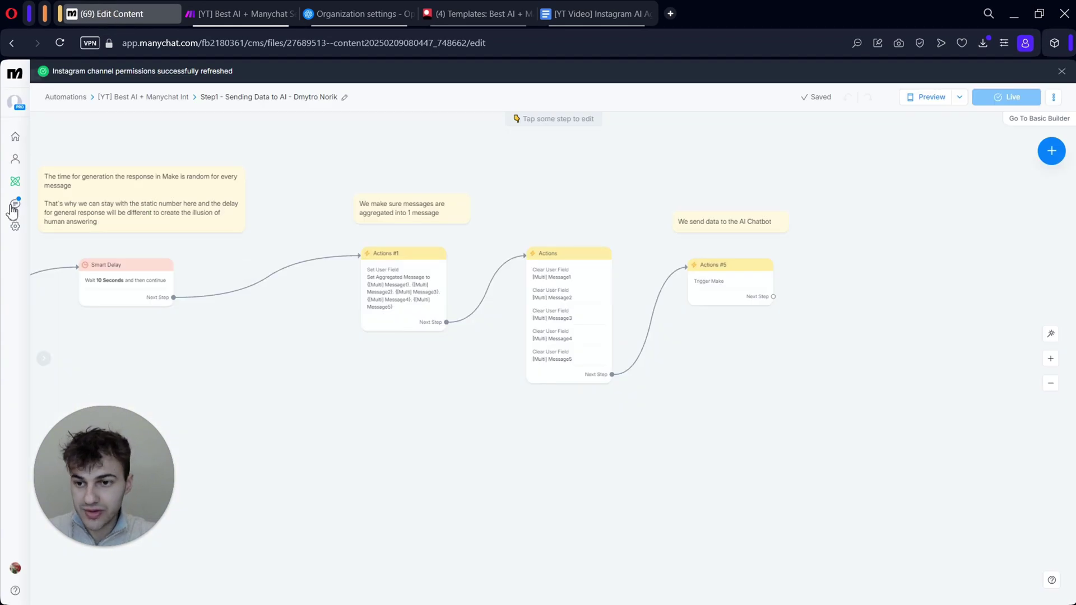
pyautogui.click(15, 227)
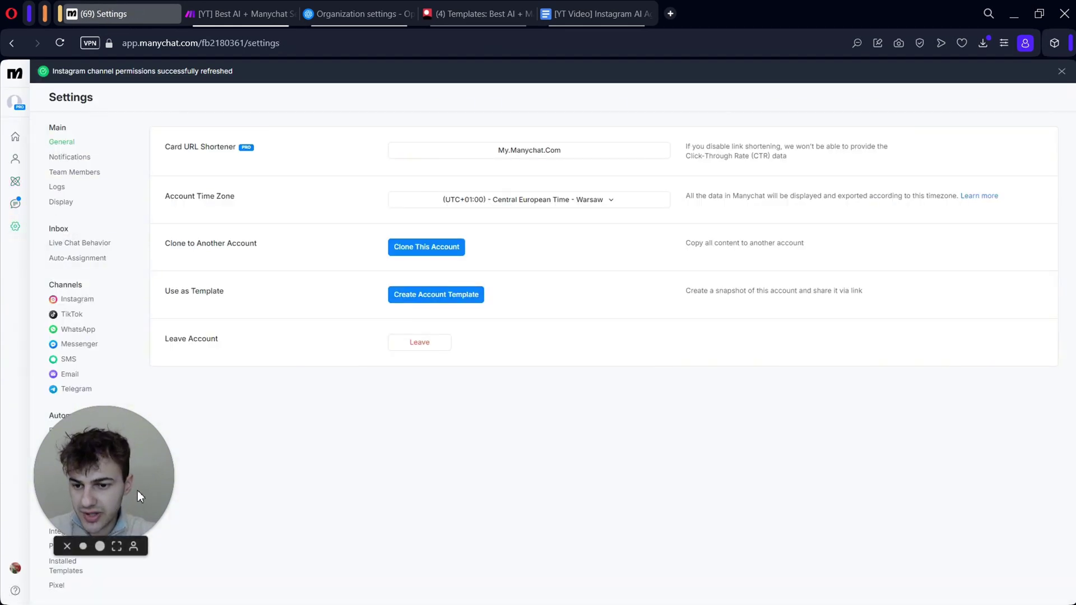
pyautogui.click(59, 431)
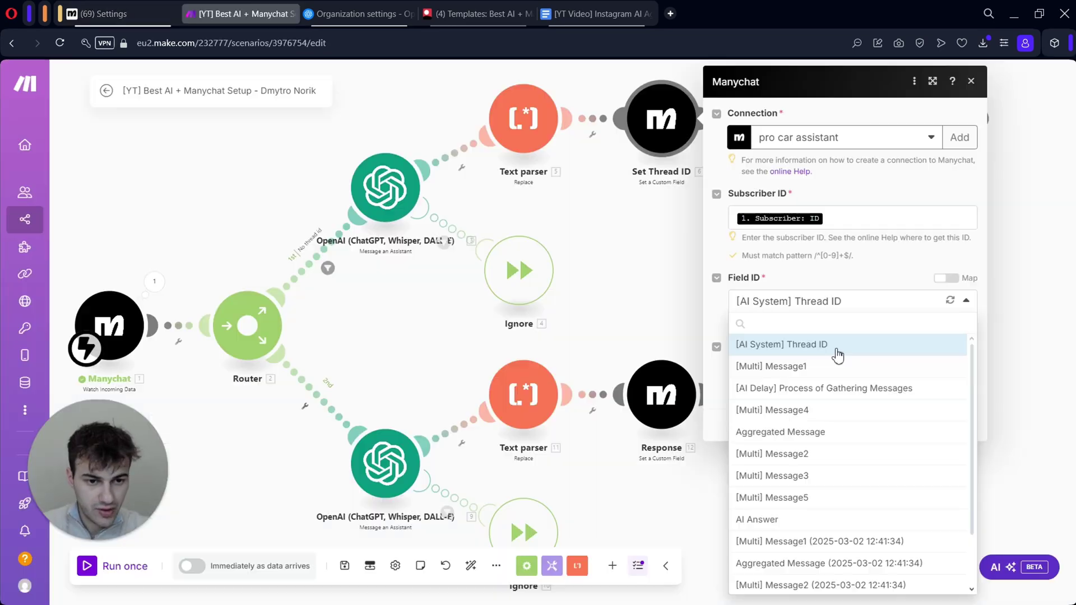
pyautogui.click(837, 347)
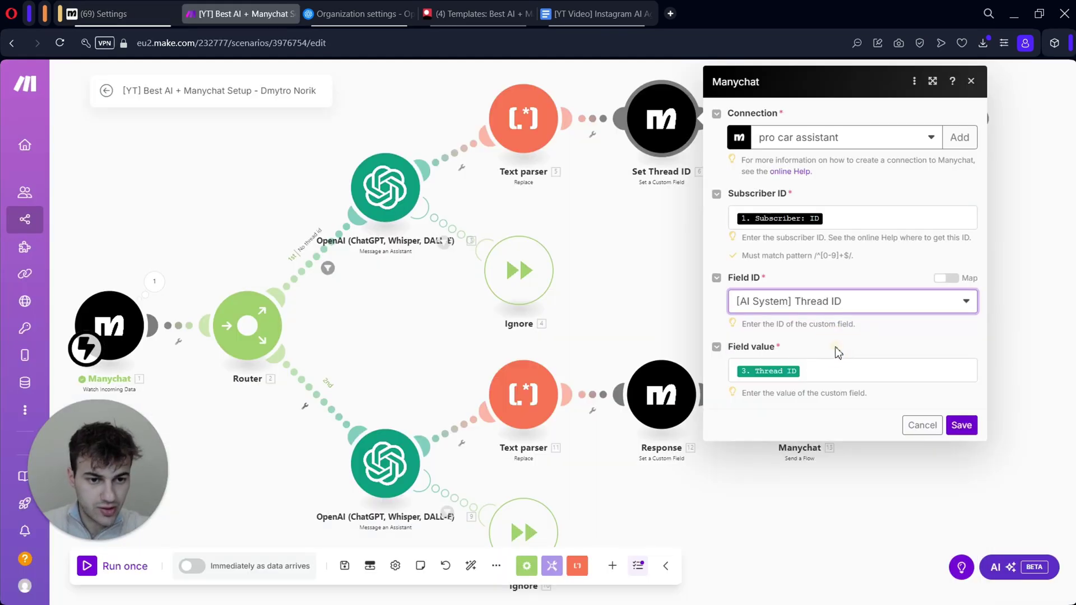
# Inspect the numeric ID behind the Set Thread ID module's Field ID by turning mapping on and back off
pyautogui.click(953, 280)
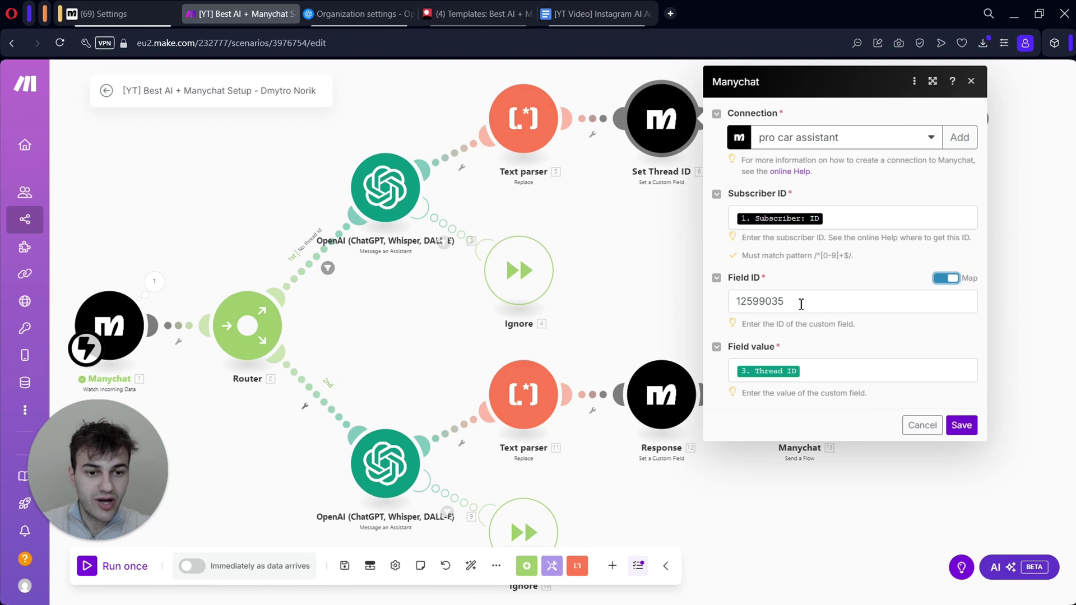
pyautogui.click(728, 303)
pyautogui.click(833, 282)
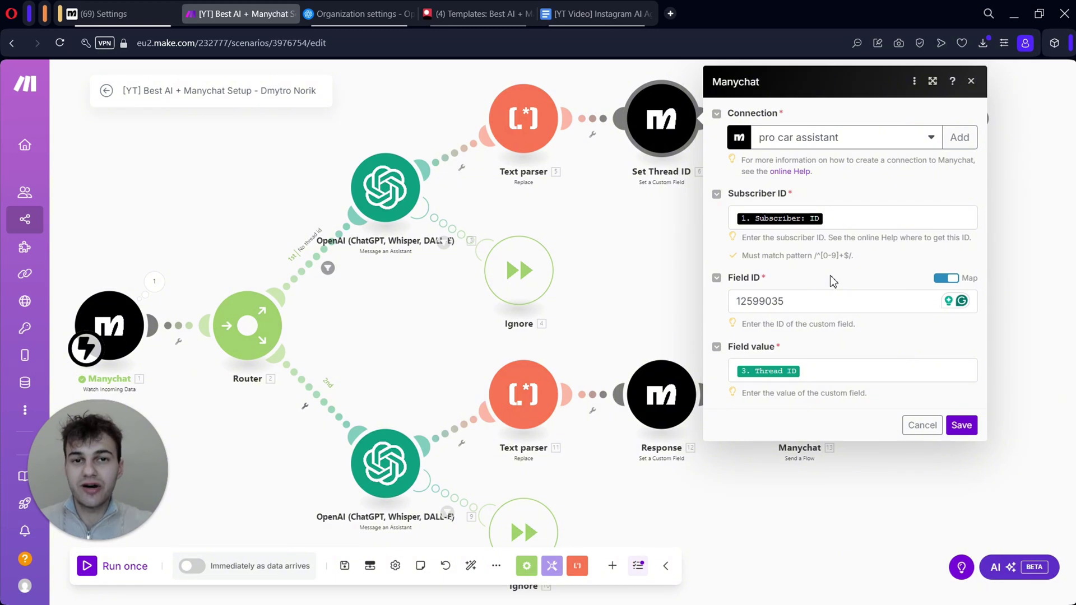
pyautogui.click(952, 278)
# Reselect [AI System] Thread ID as the Field ID, check the mapped Thread ID value, and save the Set Thread ID module
pyautogui.click(829, 301)
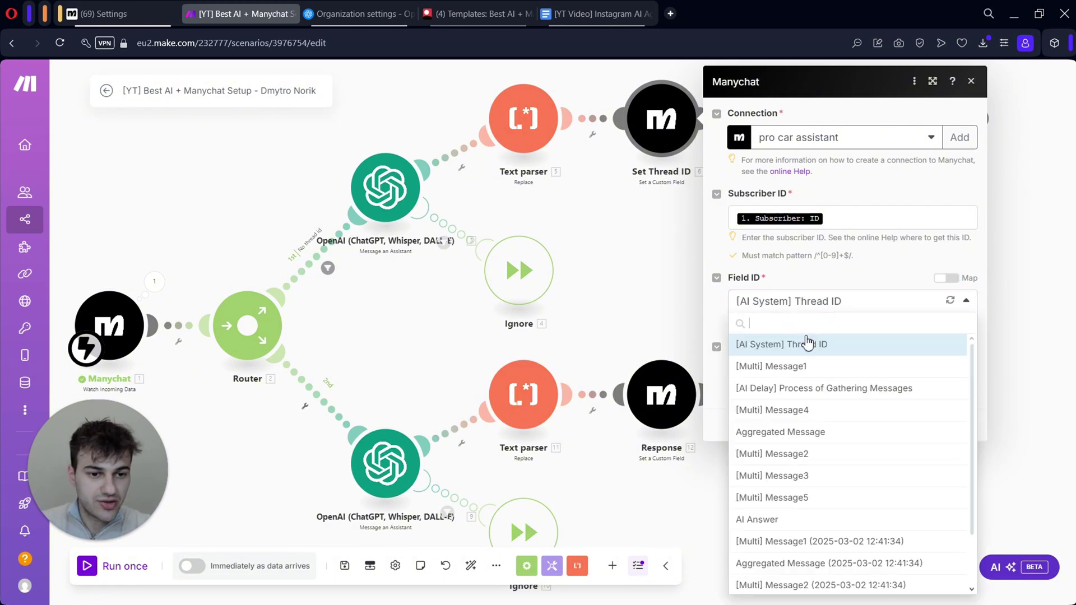
pyautogui.click(838, 346)
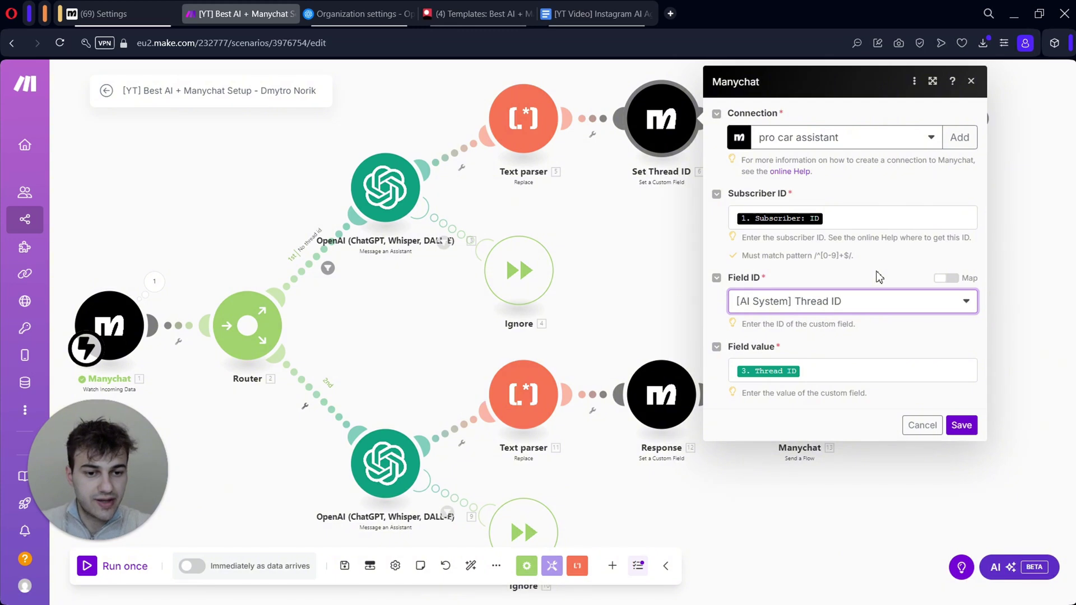
pyautogui.moveTo(879, 276); pyautogui.dragTo(828, 377)
pyautogui.click(776, 384)
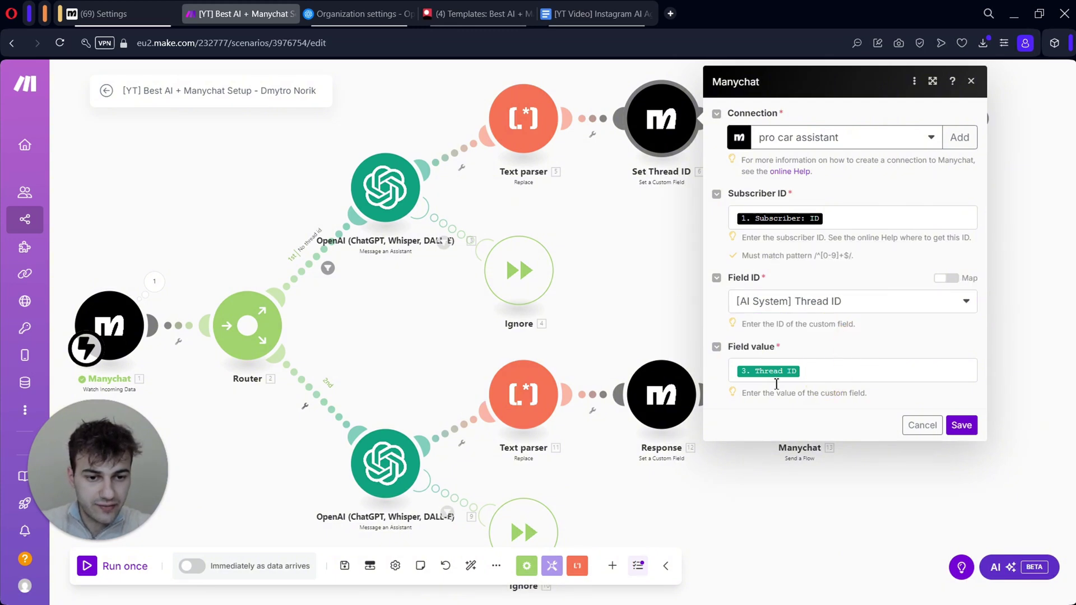
pyautogui.click(962, 425)
# Choose AI Answer as the Field ID in the "No thread id" route's Response module and close the module
pyautogui.click(805, 133)
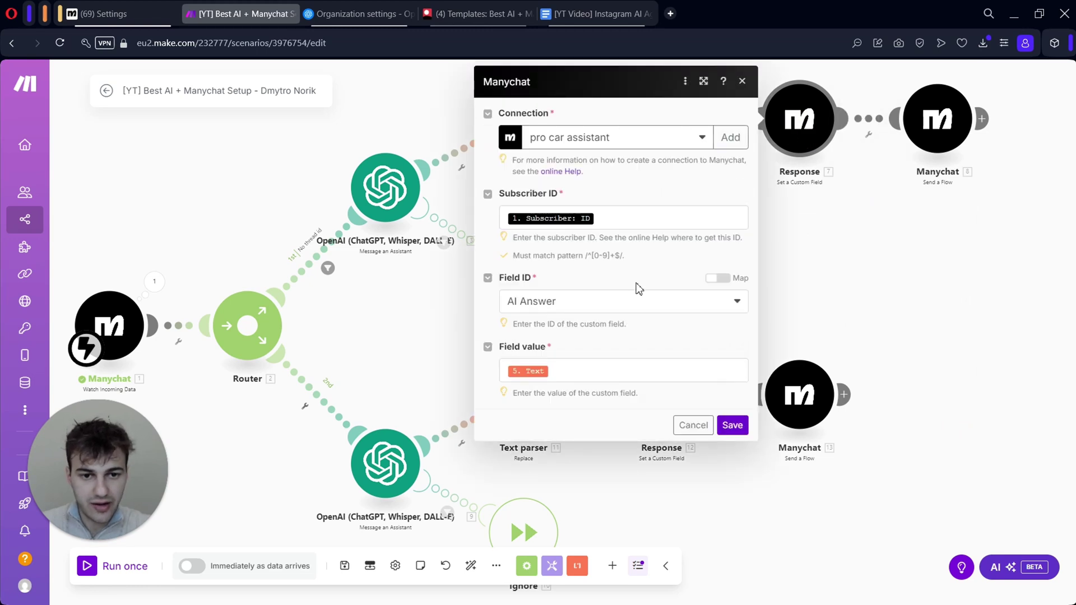
pyautogui.click(603, 304)
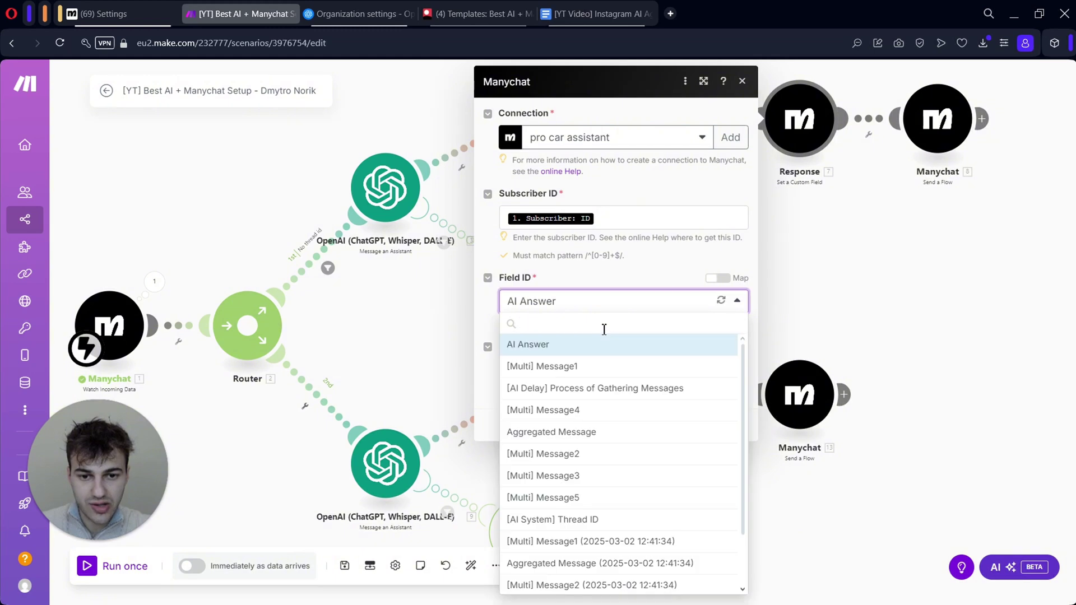
pyautogui.scroll(-1, 599, 427)
pyautogui.scroll(1, 600, 427)
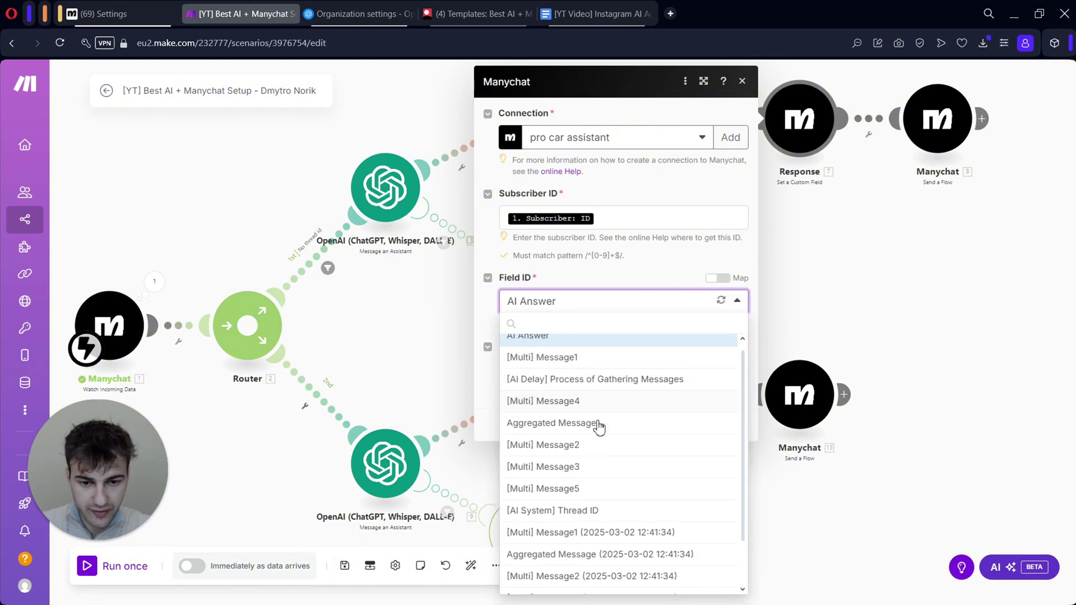
pyautogui.click(612, 345)
pyautogui.press('Escape')
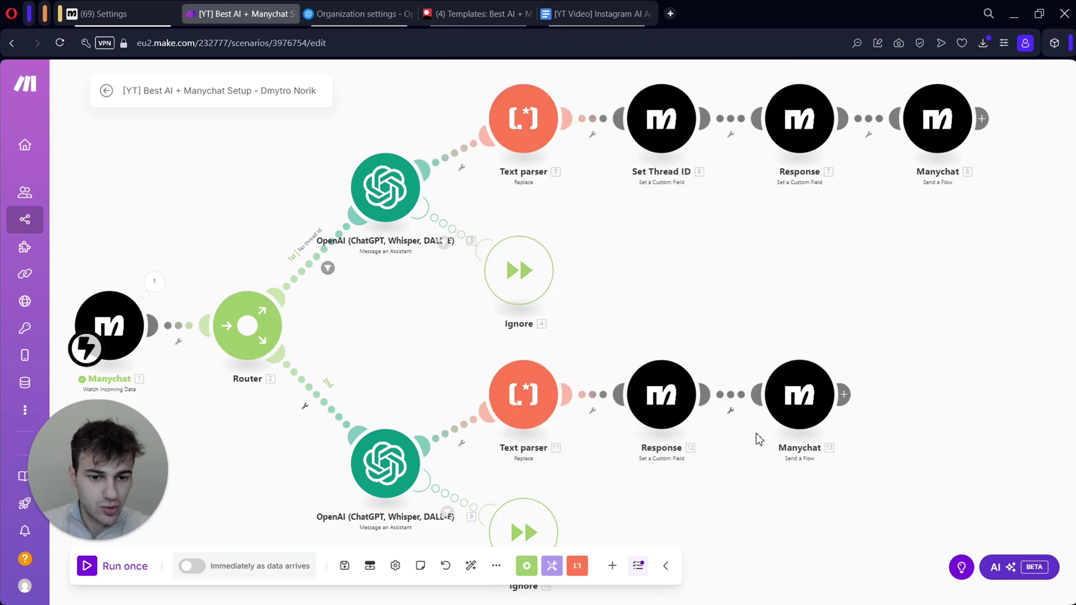
# Review and save the second route's Response module, and save the whole scenario
pyautogui.click(660, 410)
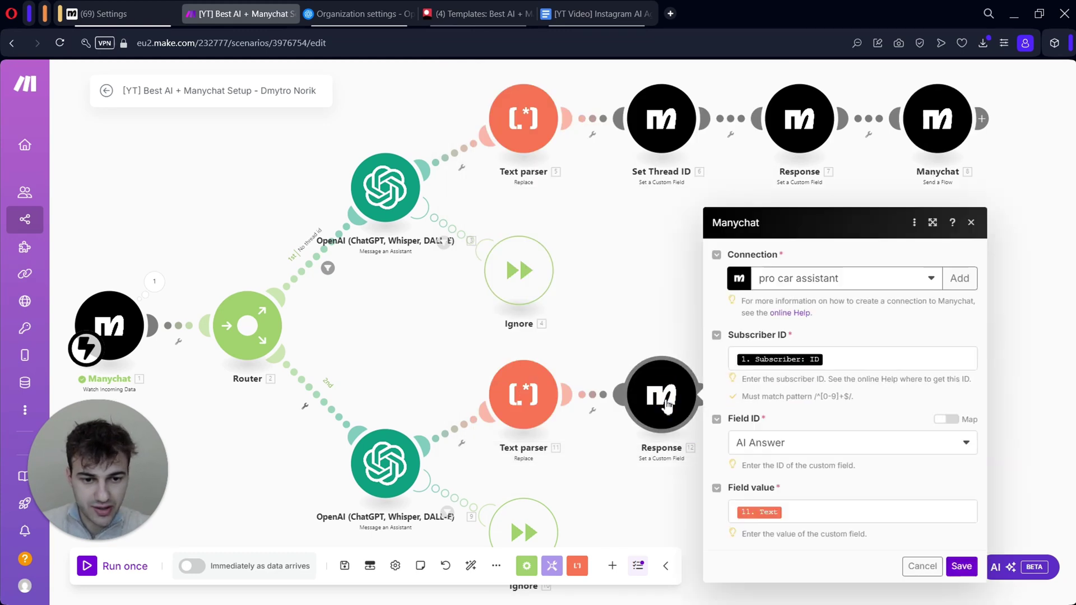
pyautogui.click(961, 567)
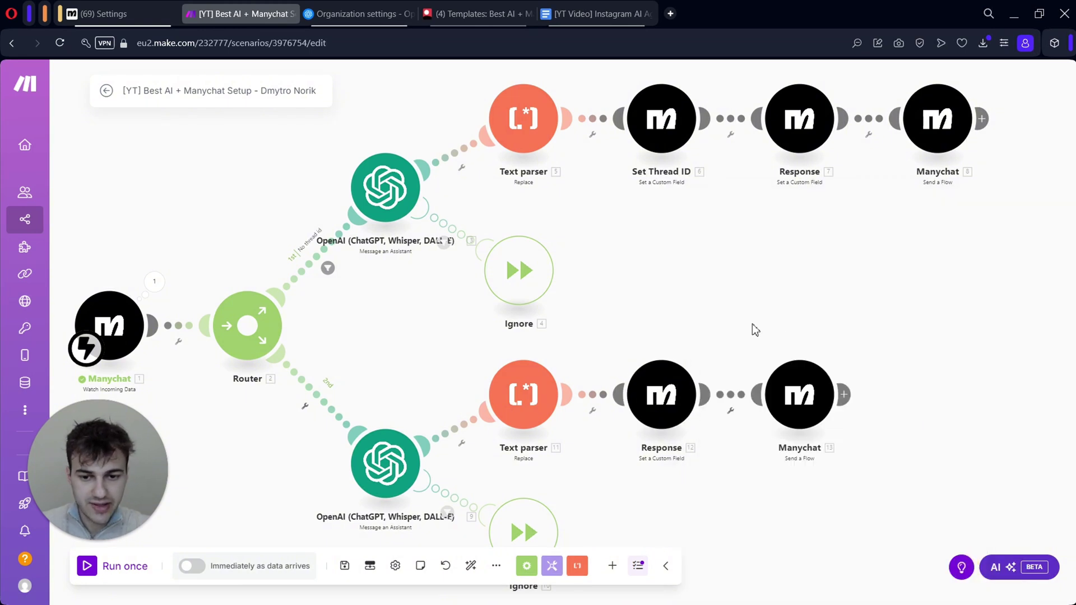
pyautogui.moveTo(716, 287)
pyautogui.mouseDown()
pyautogui.moveTo(770, 265)
pyautogui.moveTo(710, 294)
pyautogui.mouseUp()
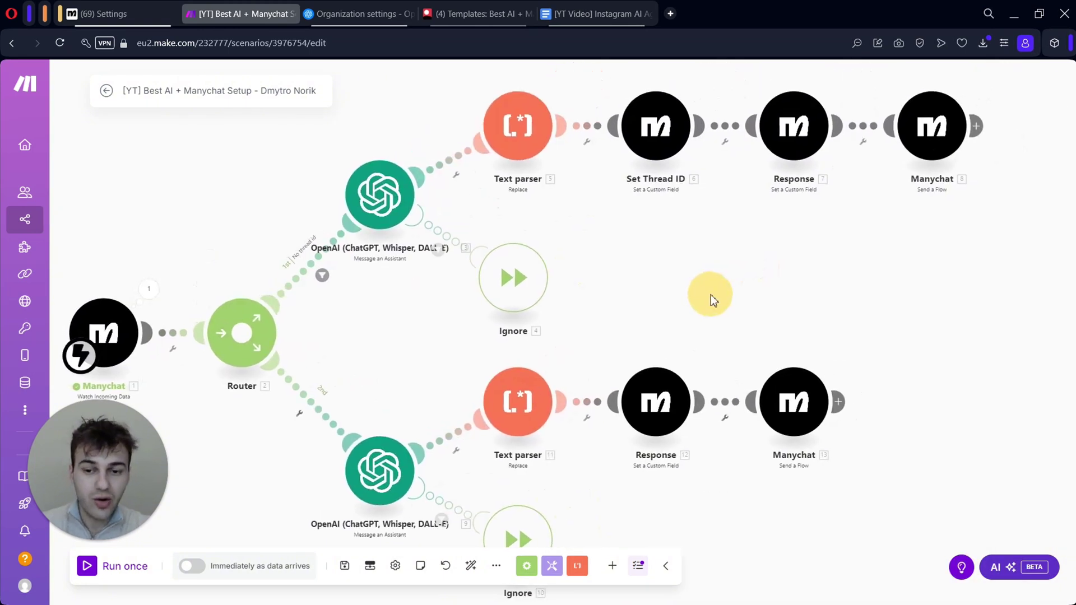
pyautogui.click(344, 566)
pyautogui.moveTo(999, 198); pyautogui.dragTo(907, 228)
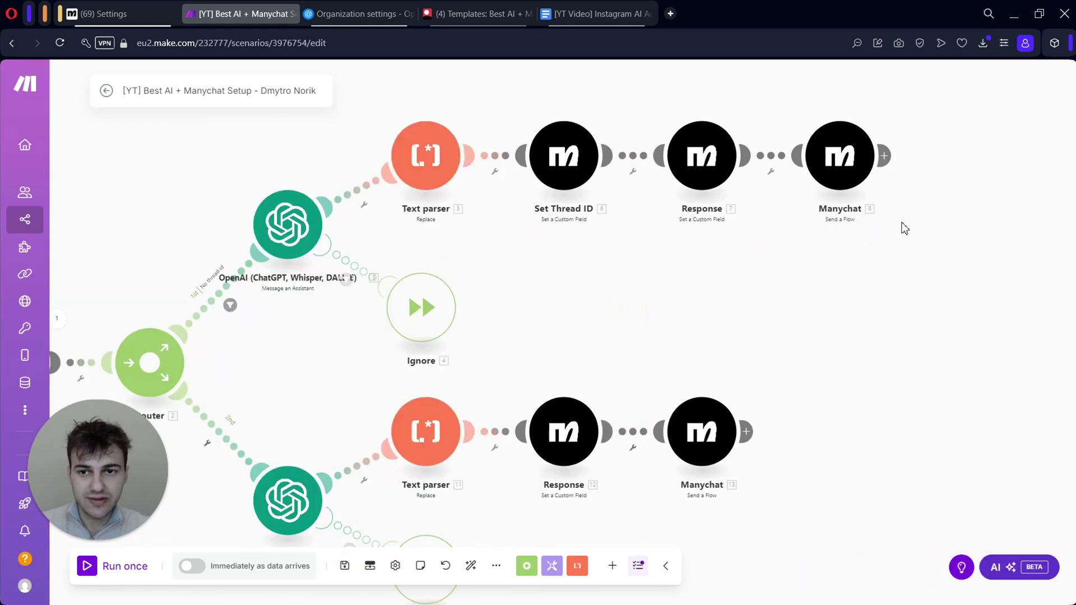
# Switch to Manychat and delete the "Step 2- Getting Data from AI" automation from the [YT] Best AI + Manychat Int folder
pyautogui.click(119, 17)
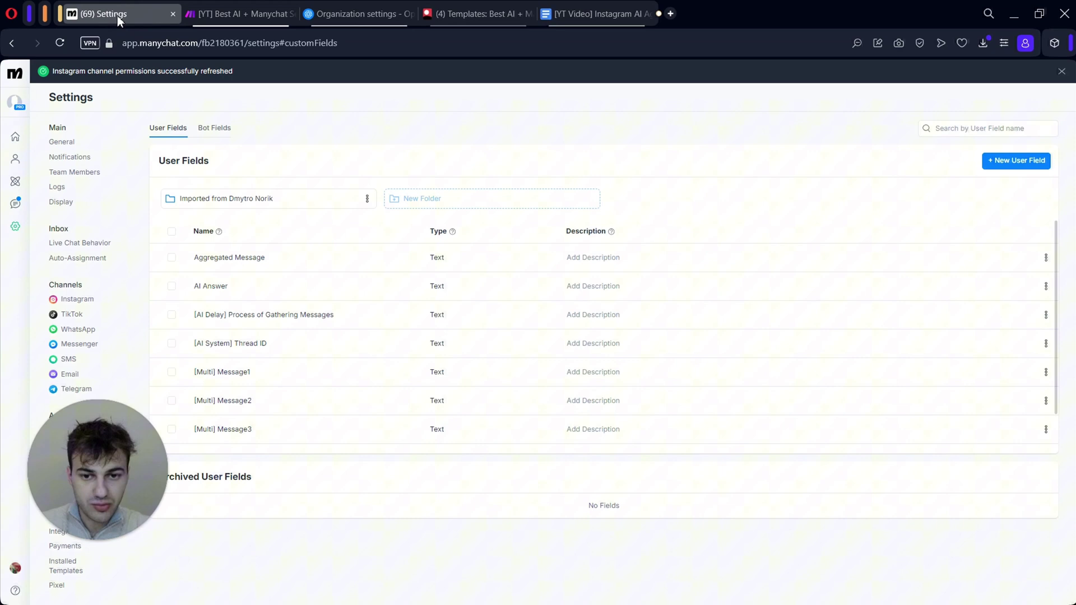
pyautogui.click(17, 181)
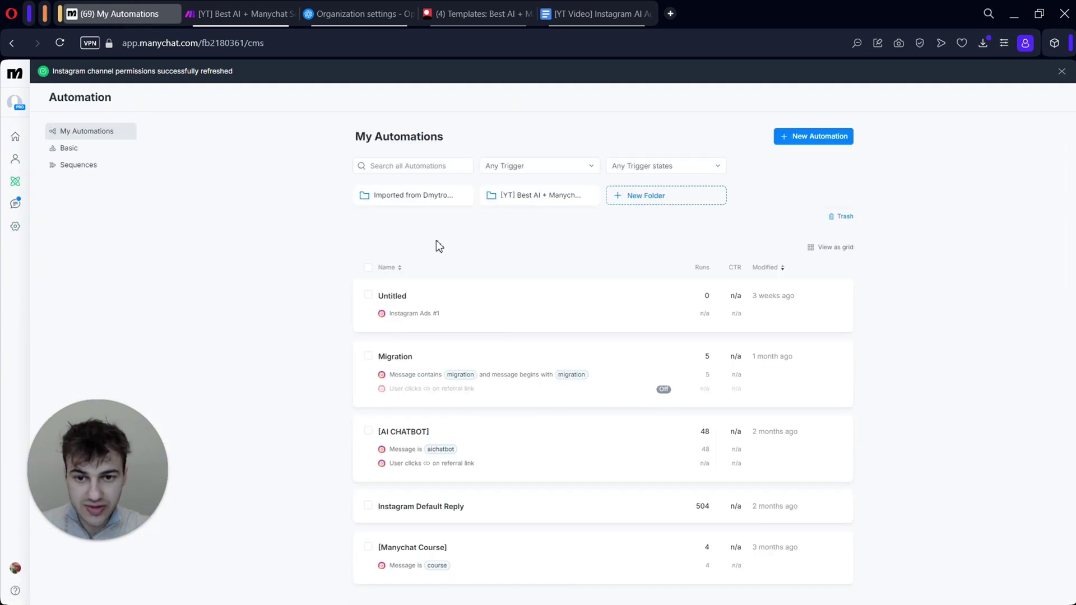
pyautogui.click(532, 197)
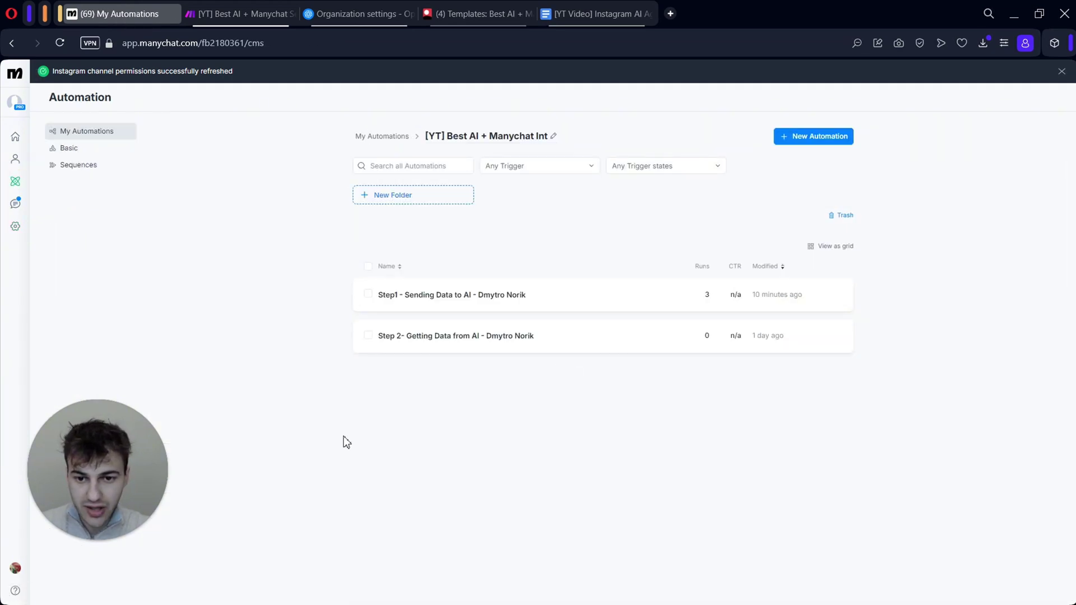
pyautogui.click(368, 336)
pyautogui.click(379, 246)
pyautogui.click(390, 311)
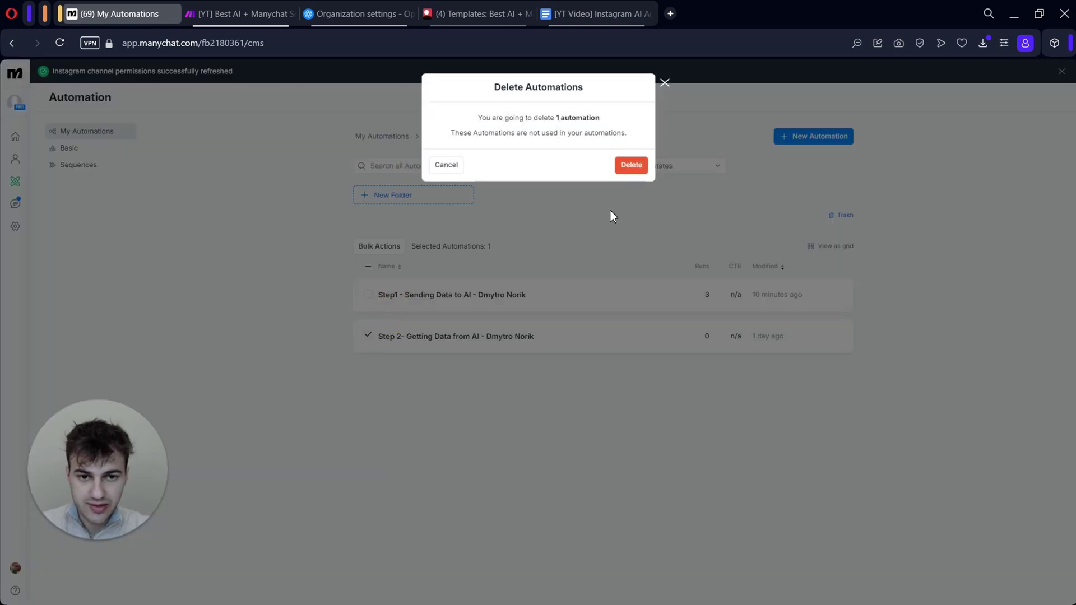
pyautogui.click(631, 167)
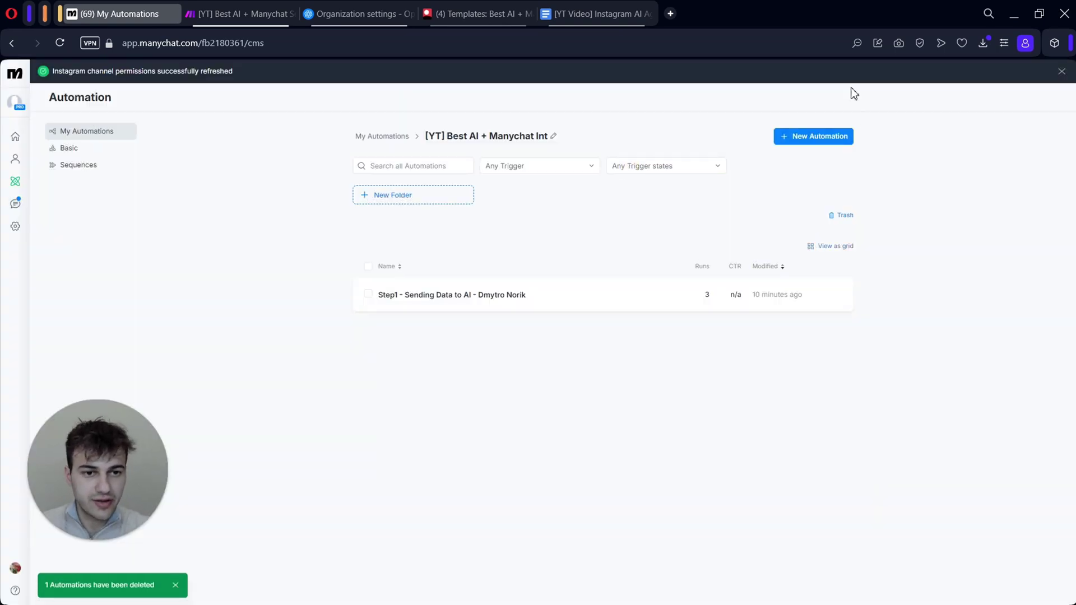
# Create a new automation from scratch in the folder and name it "Step 2 (Sending the Answer)"
pyautogui.click(807, 140)
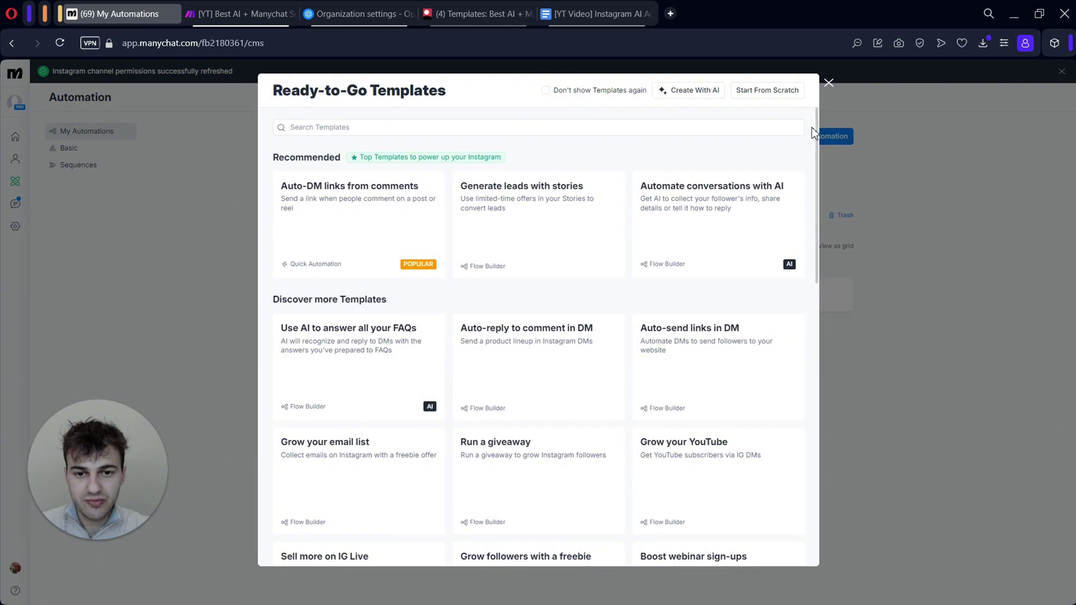
pyautogui.click(790, 90)
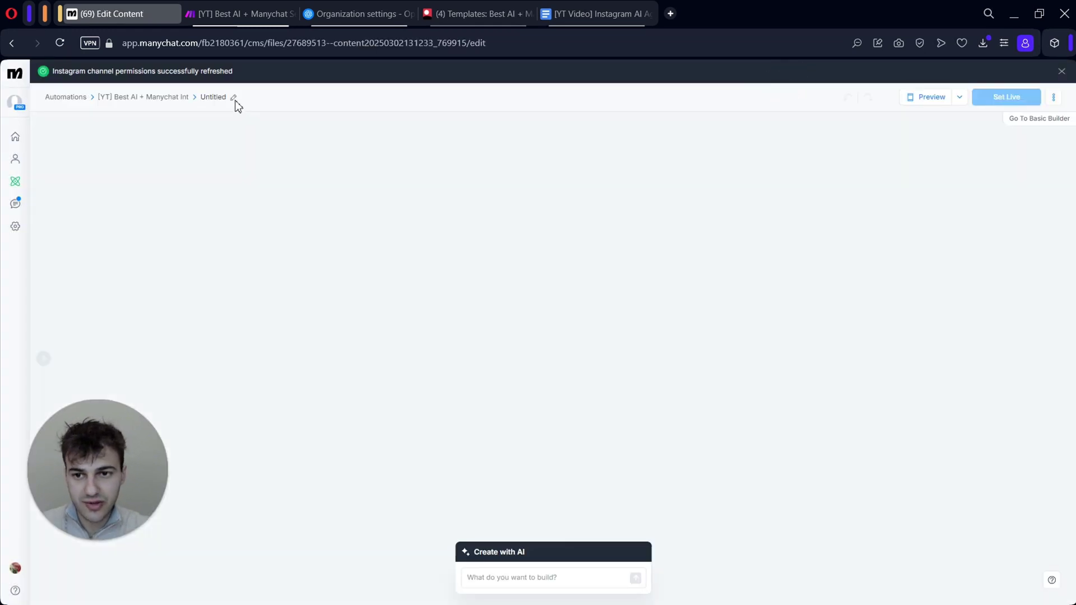
pyautogui.click(235, 99)
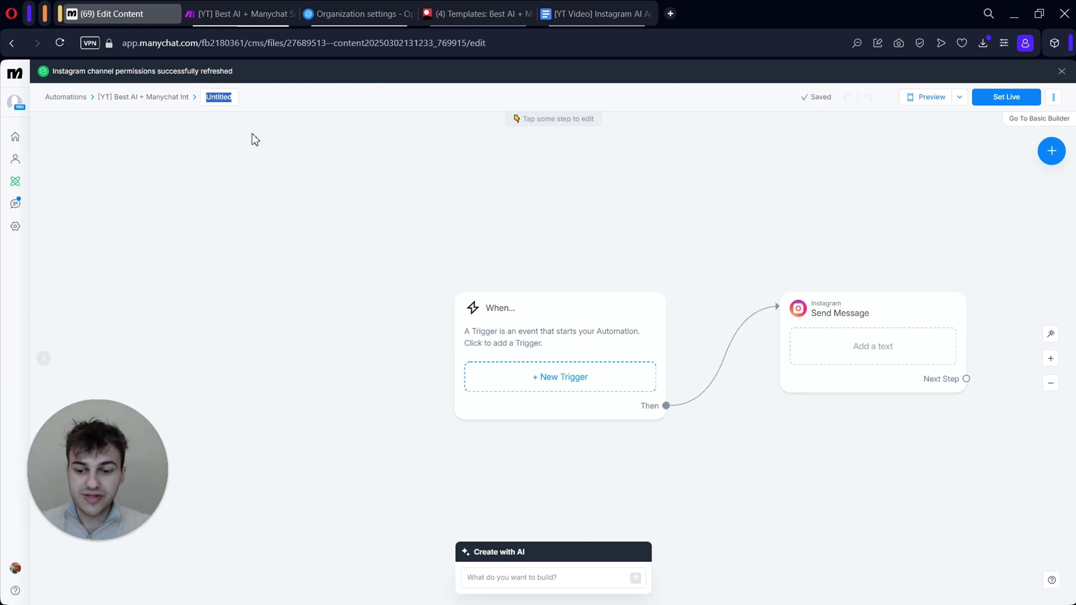
pyautogui.write('2 Ste')
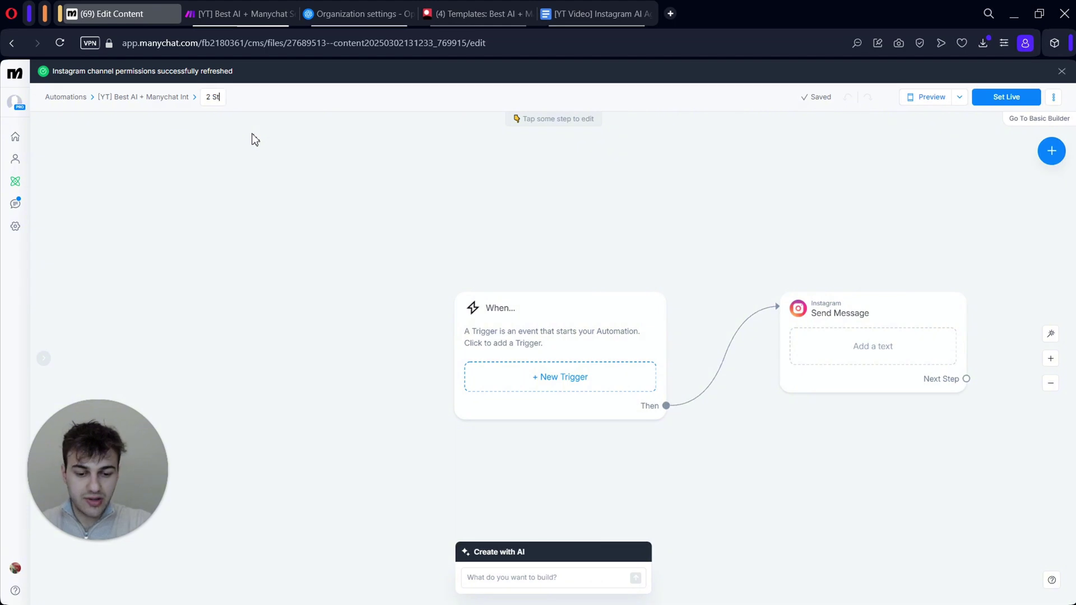
pyautogui.press('BackSpace')
pyautogui.press('BackSpace')
pyautogui.press('BackSpace')
pyautogui.press('BackSpace')
pyautogui.press('BackSpace')
pyautogui.write('S')
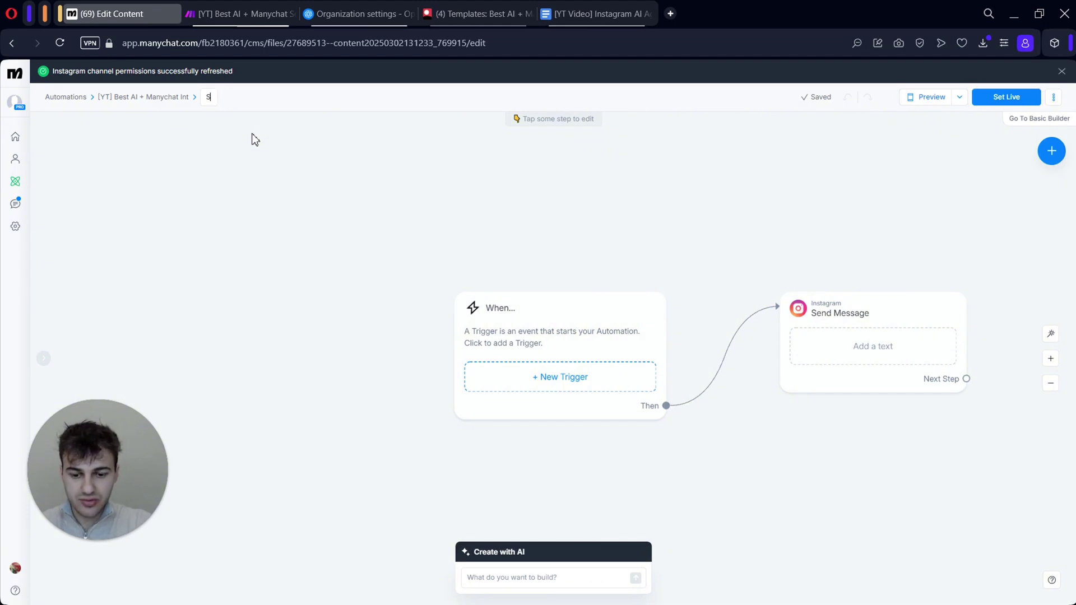
pyautogui.write('tep 2 (Sending the A')
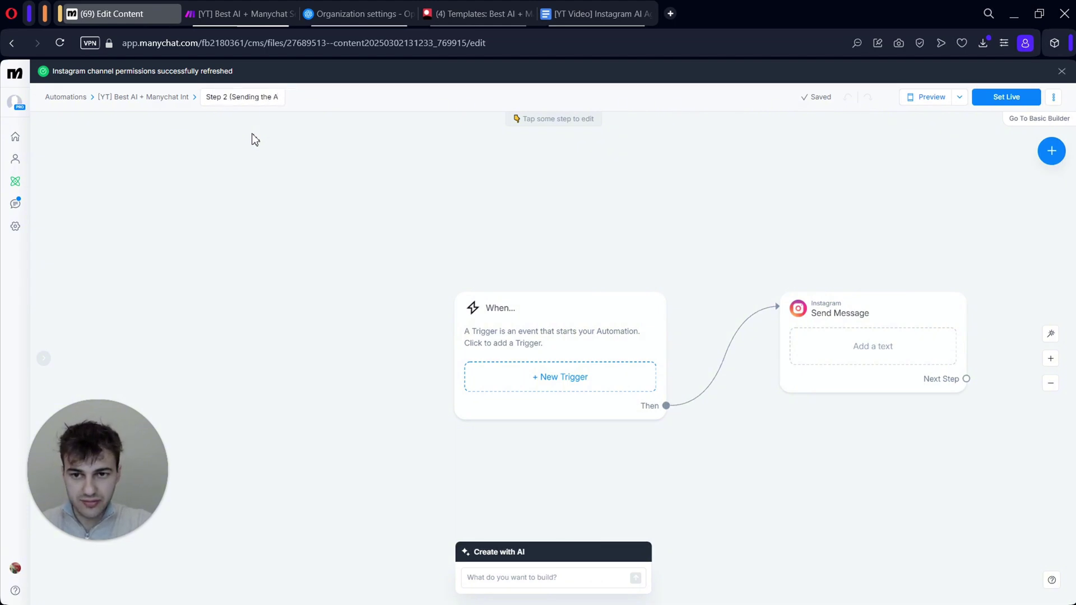
pyautogui.write('snwnswer)')
pyautogui.press('Return')
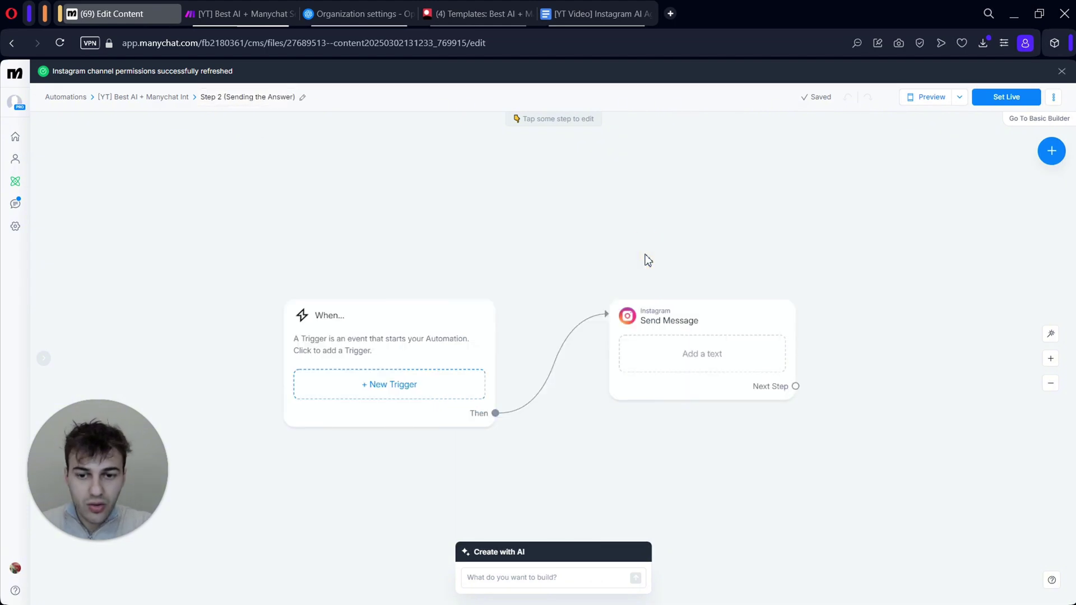
# Insert the AI Answer custom user field as the text of the Instagram Send Message step and set the automation live
pyautogui.click(685, 359)
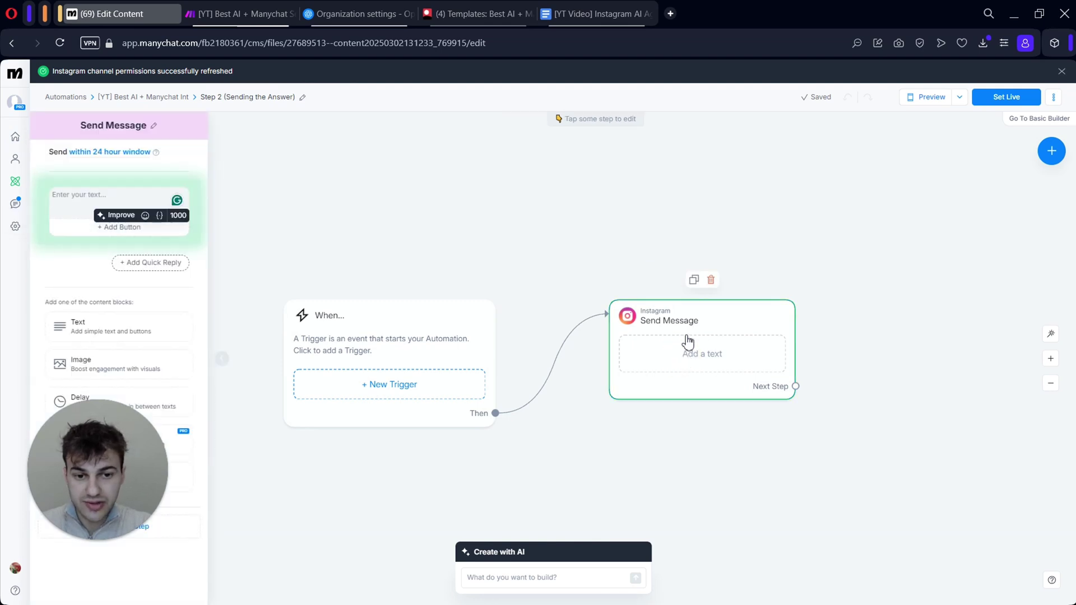
pyautogui.moveTo(150, 522); pyautogui.dragTo(155, 557)
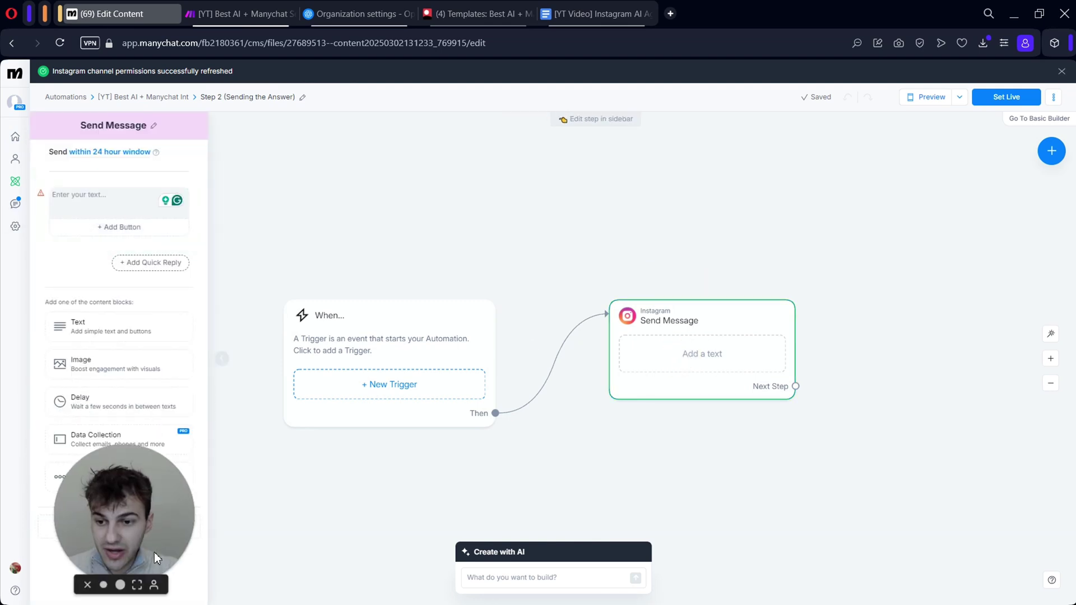
pyautogui.click(160, 208)
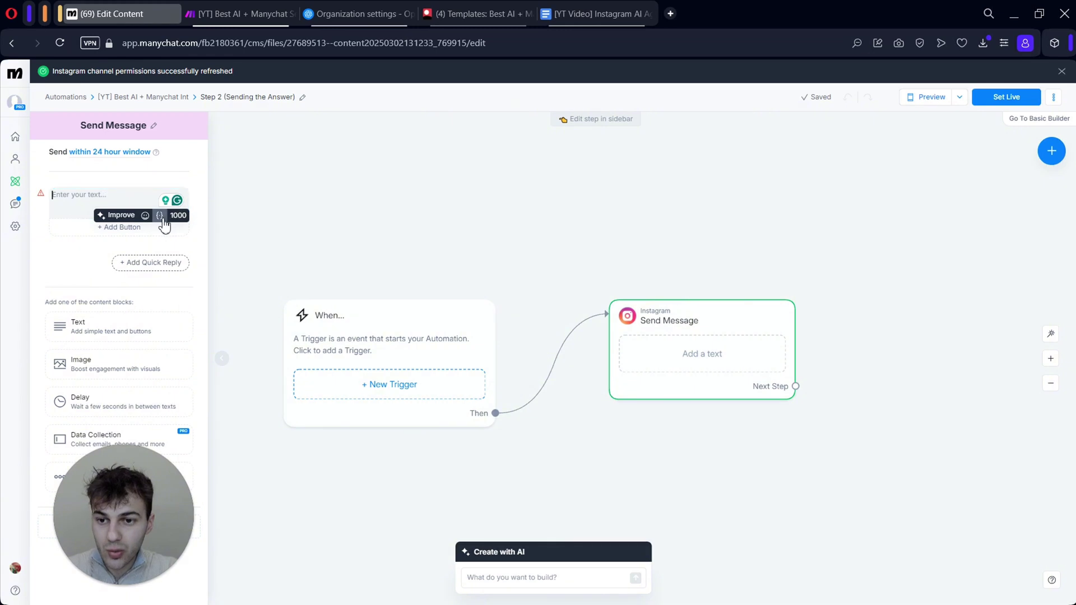
pyautogui.click(161, 218)
pyautogui.click(90, 280)
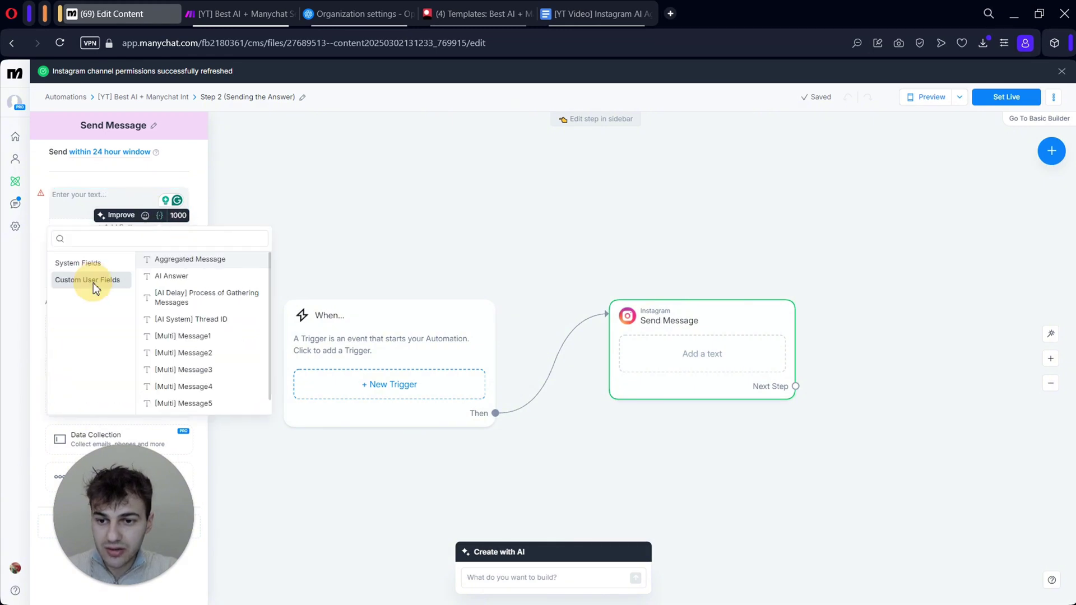
pyautogui.click(187, 277)
pyautogui.click(385, 216)
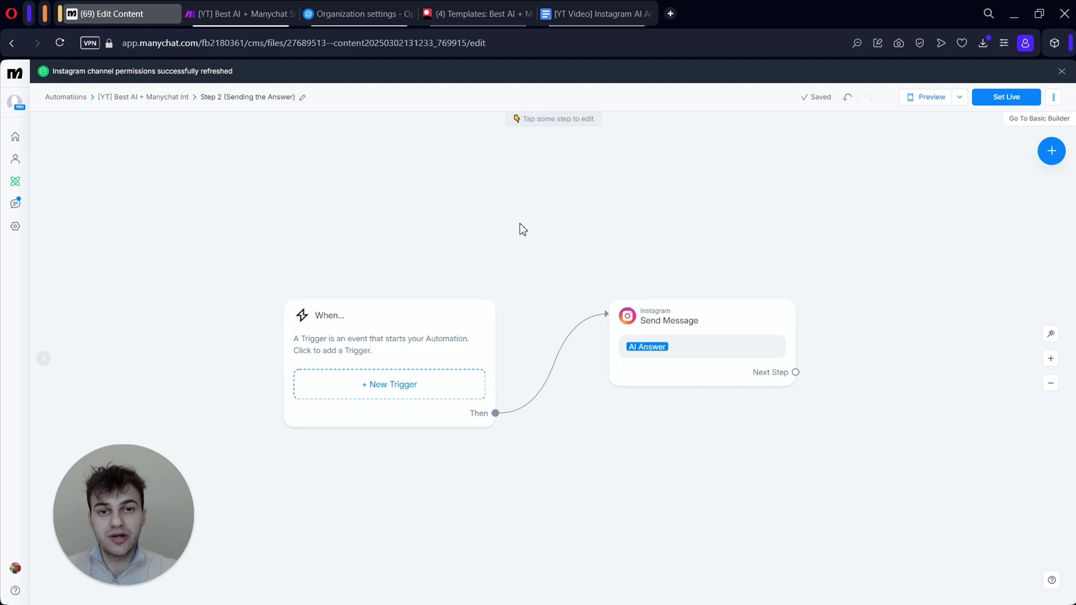
pyautogui.click(1006, 97)
pyautogui.click(451, 42)
pyautogui.click(500, 47)
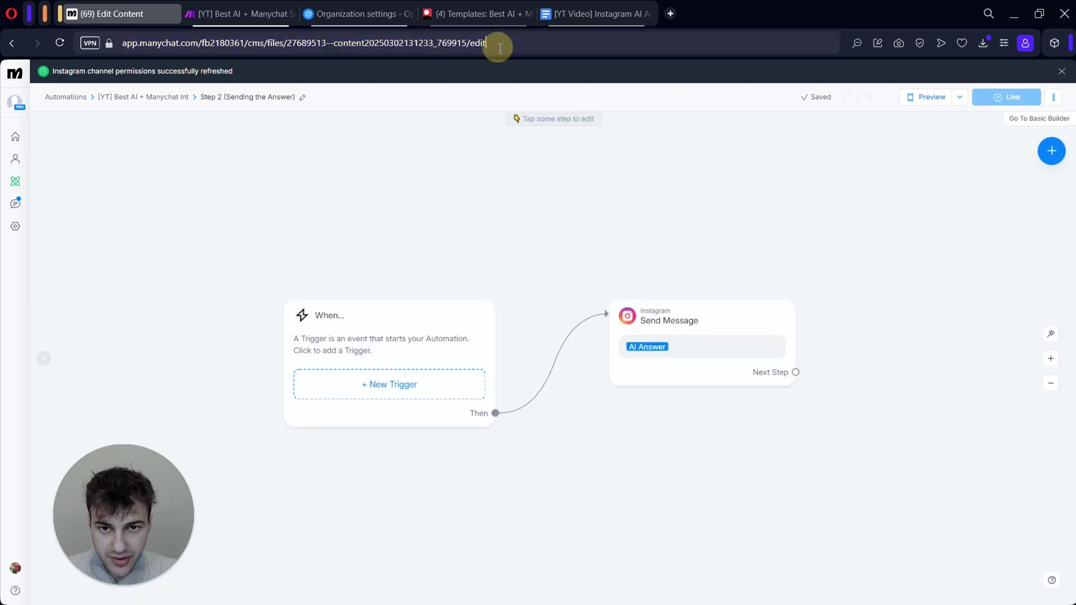
pyautogui.click(334, 43)
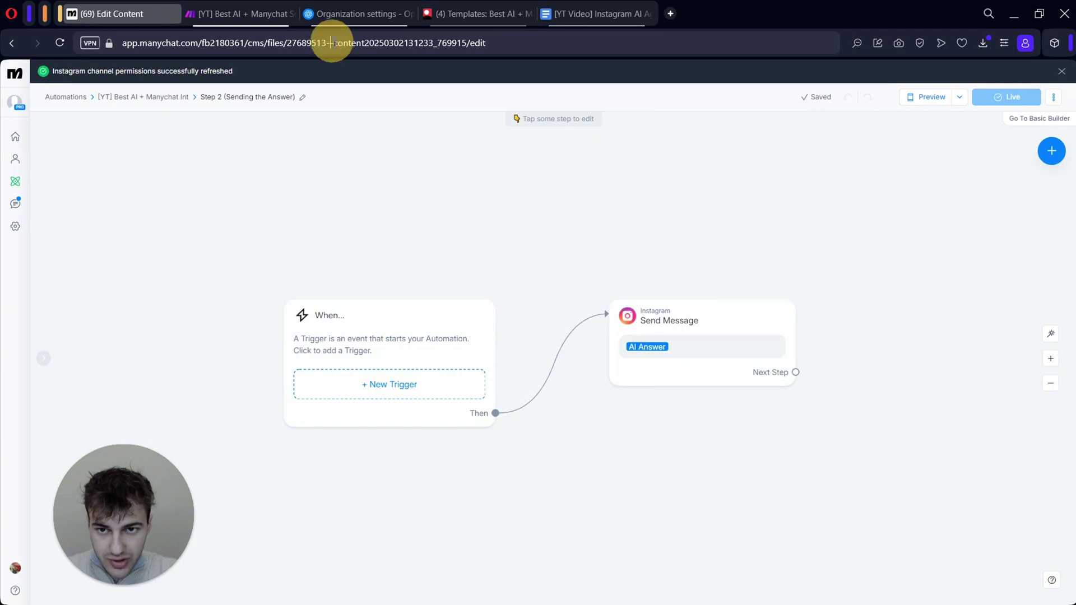
pyautogui.moveTo(335, 43); pyautogui.dragTo(461, 43)
pyautogui.hotkey('ctrl', 'Tab')
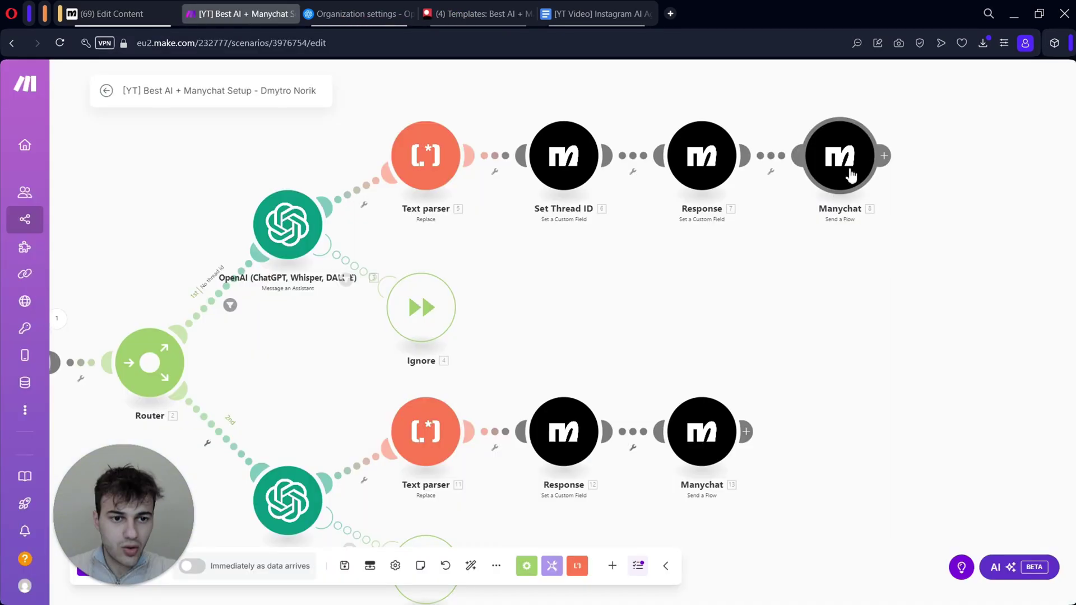
pyautogui.click(840, 159)
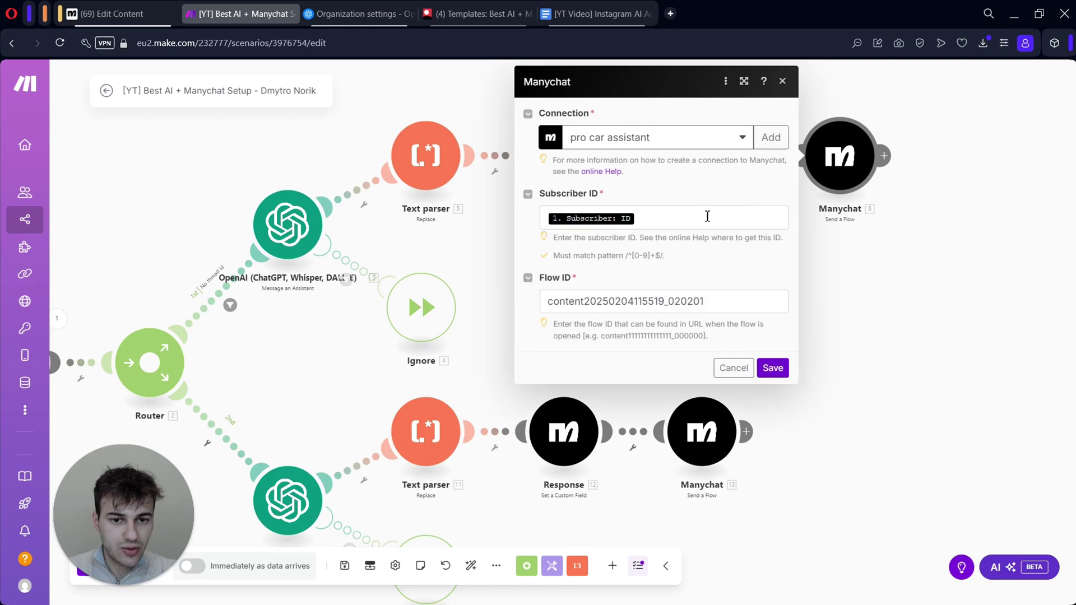
pyautogui.click(722, 304)
pyautogui.hotkey('ctrl', 'a')
pyautogui.press('BackSpace')
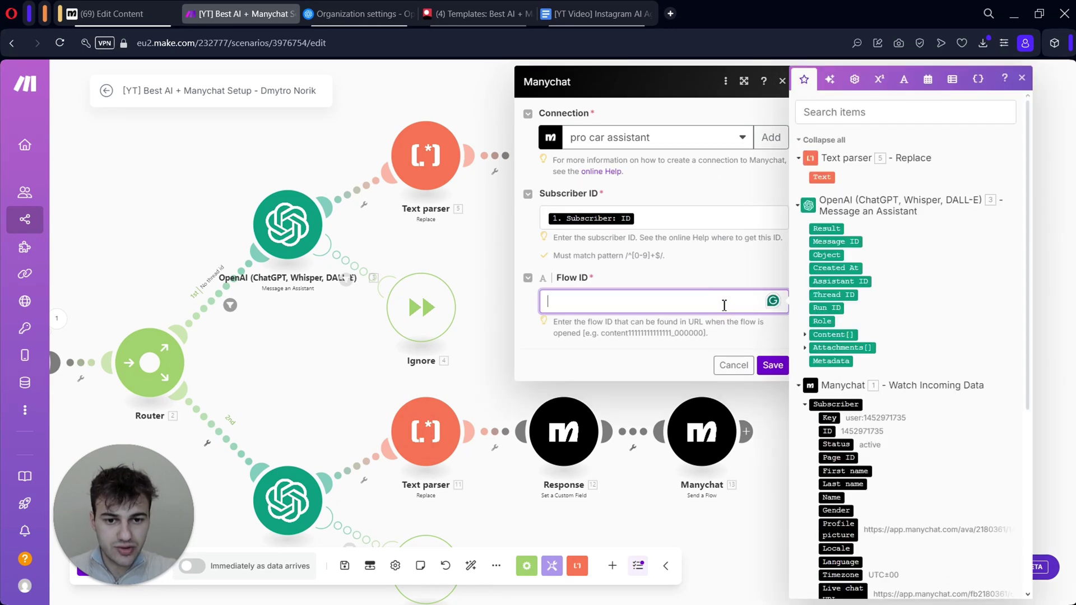
pyautogui.hotkey('ctrl', 'v')
pyautogui.click(772, 368)
# Open and close the second route's Manychat Send a Flow module, and save the scenario
pyautogui.click(693, 437)
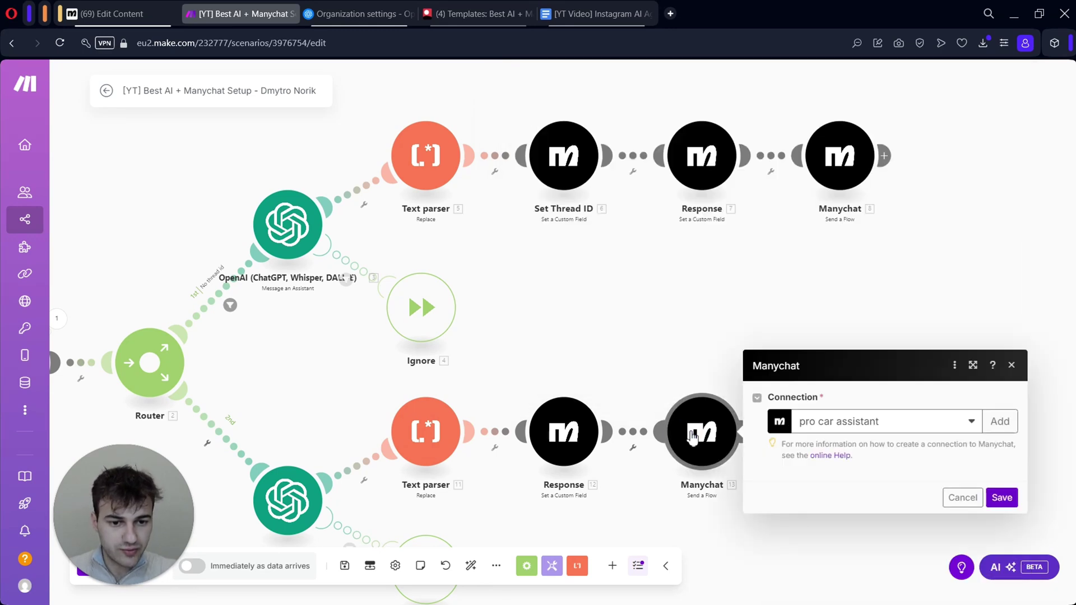
pyautogui.press('Escape')
pyautogui.click(344, 567)
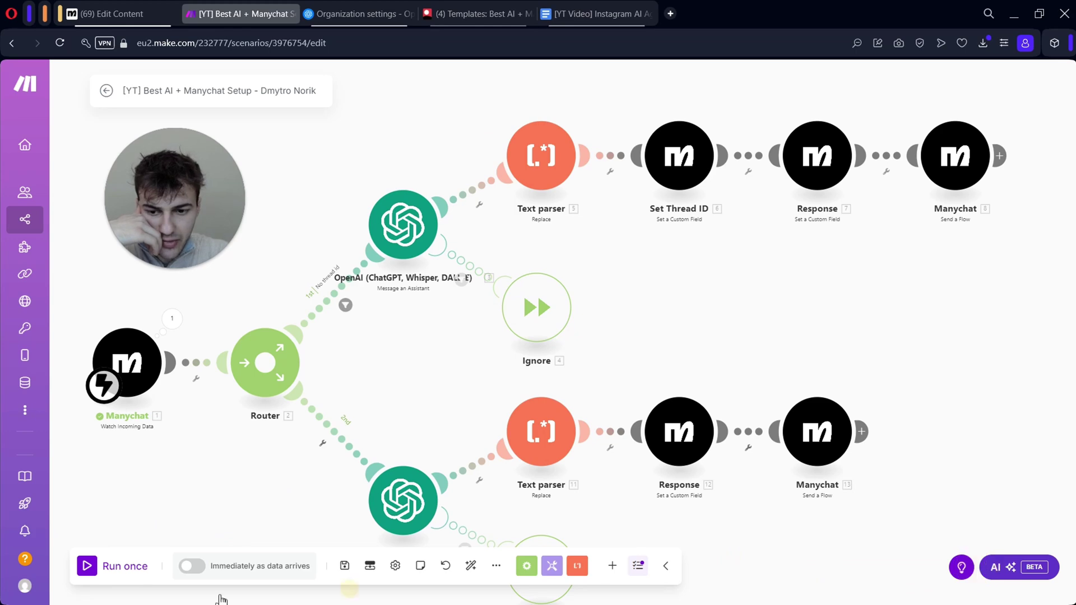
# Activate the scenario to run immediately as data arrives and delete the old data in the webhook queue
pyautogui.click(191, 566)
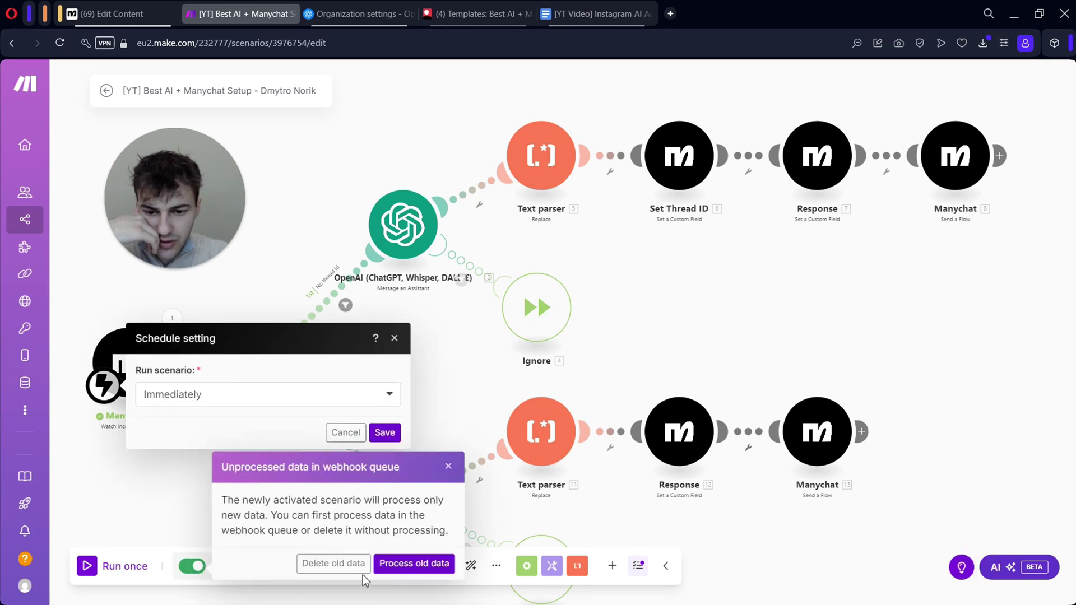
pyautogui.click(345, 564)
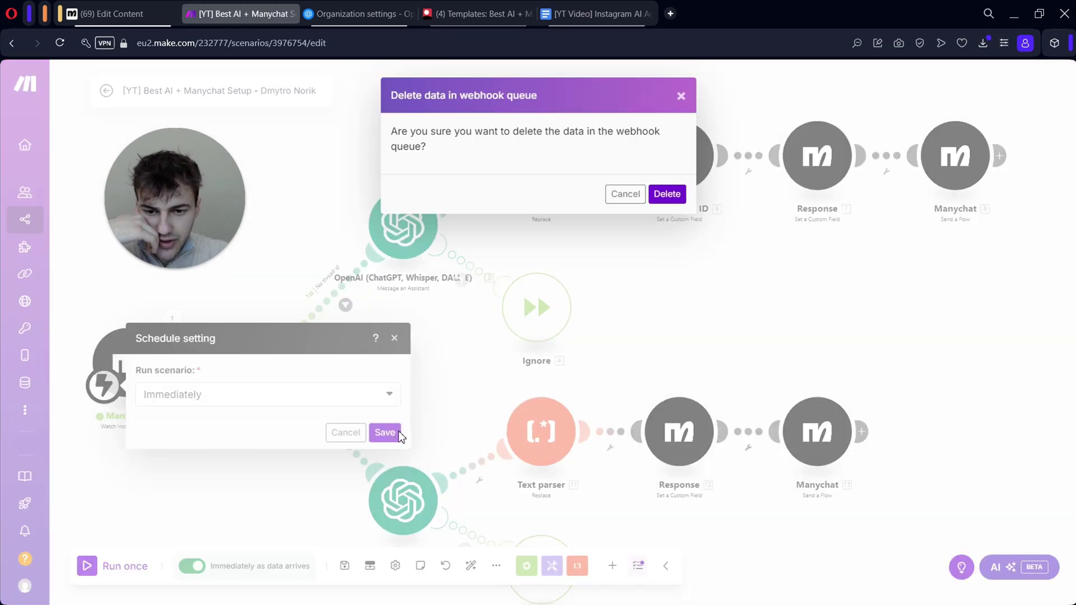
pyautogui.click(662, 194)
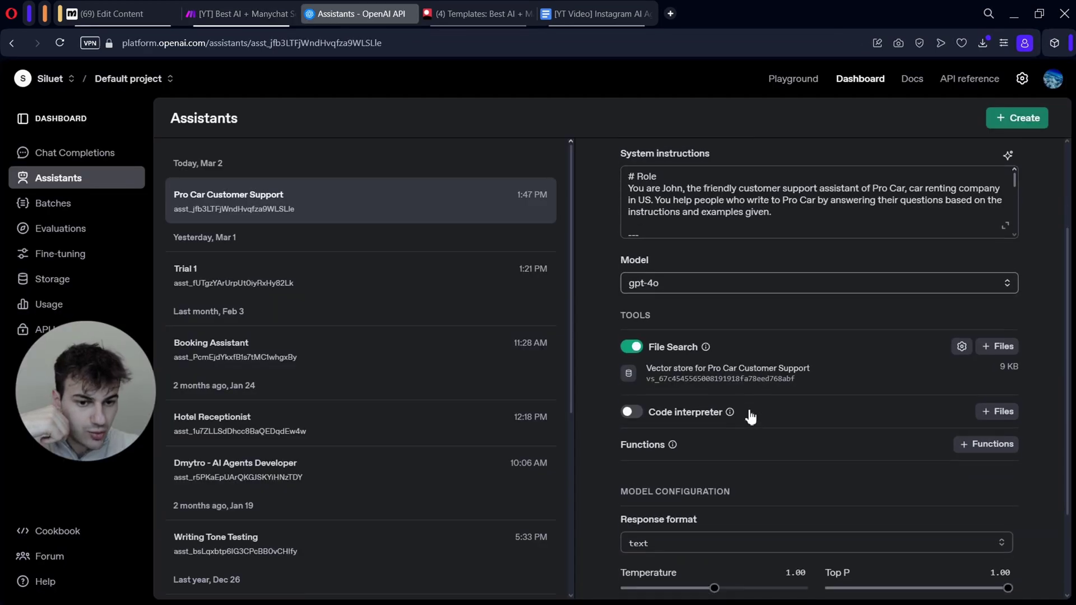
# Switch to the OpenAI platform and review the Pro Car Customer Support assistant's instructions, model and tool settings
pyautogui.scroll(3, 745, 413)
pyautogui.scroll(-5, 748, 415)
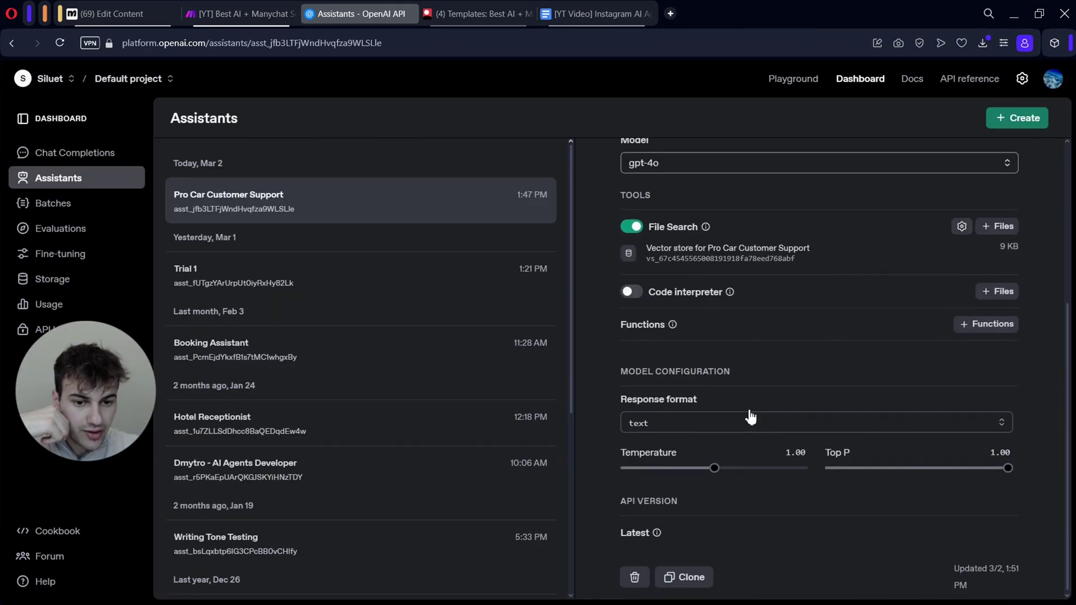
pyautogui.scroll(5, 874, 425)
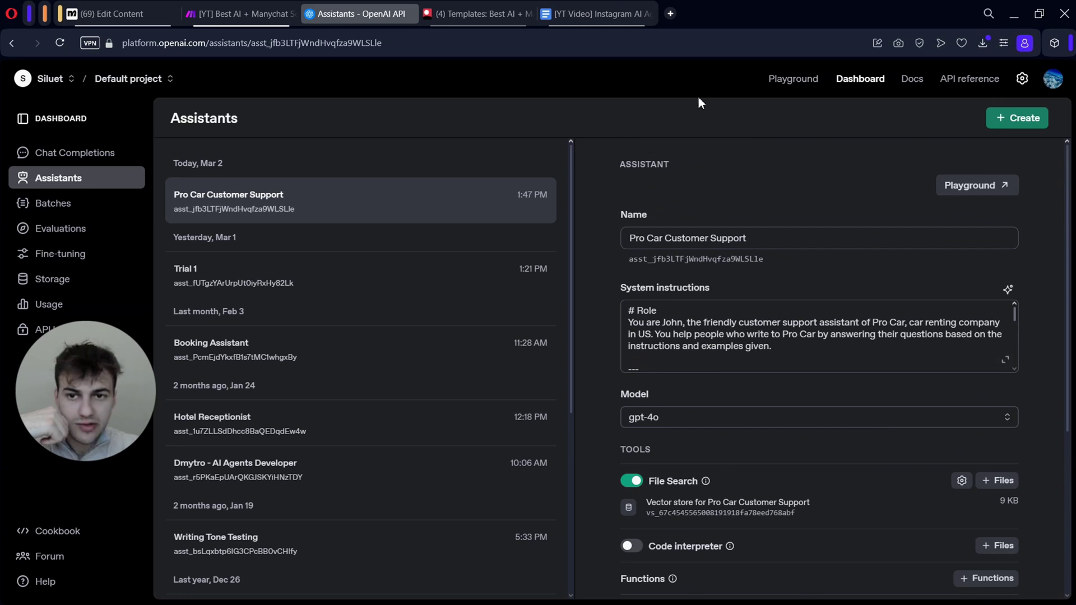
# Switch to Manychat, open the "Step1 - Sending Data to AI" automation and check its trigger and Trigger Make action
pyautogui.click(126, 14)
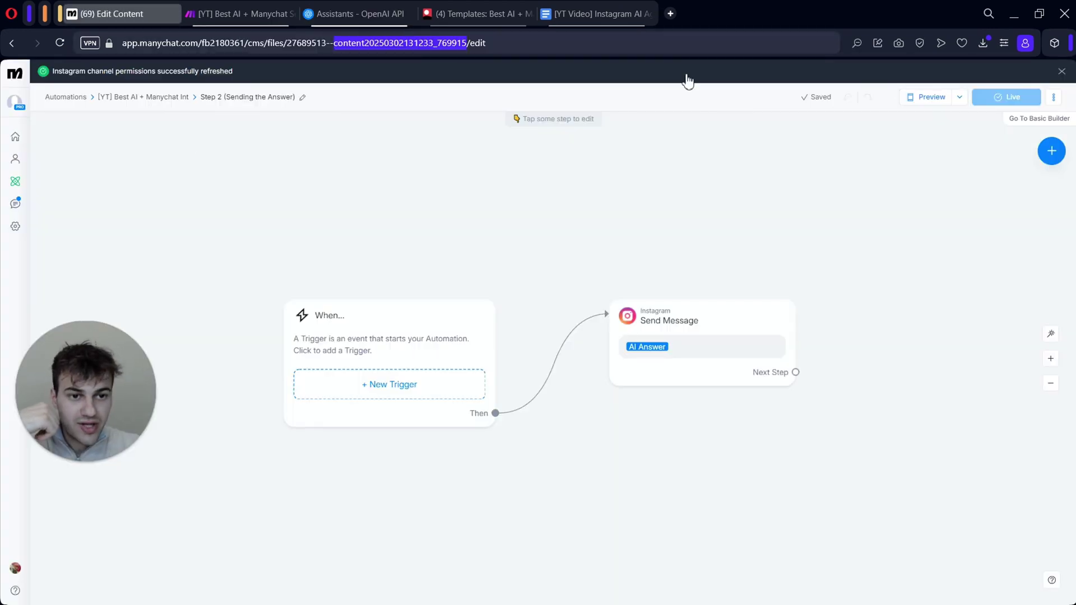
pyautogui.click(157, 99)
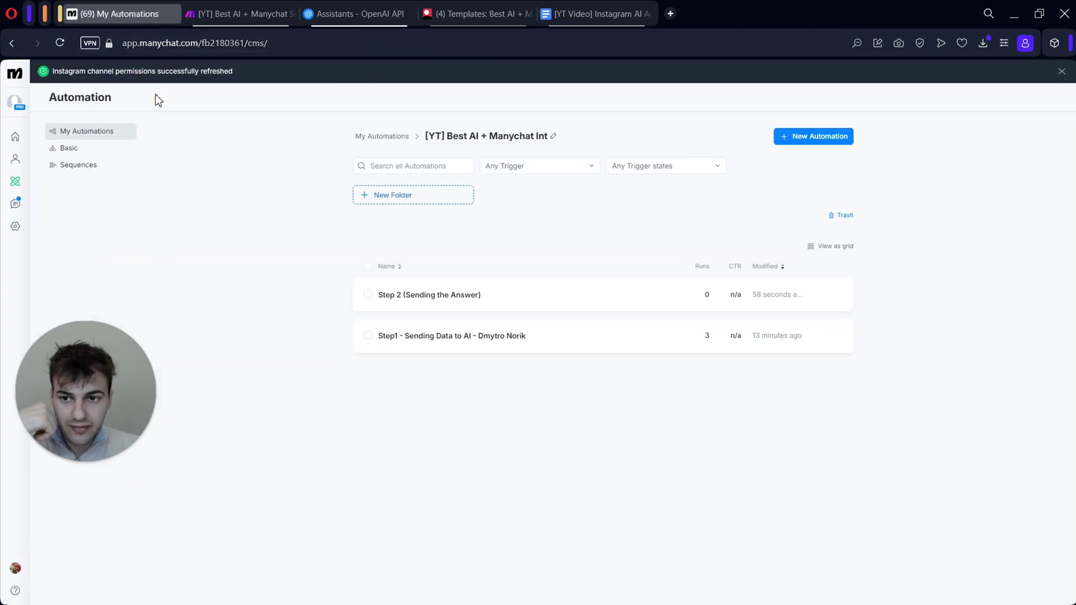
pyautogui.click(425, 335)
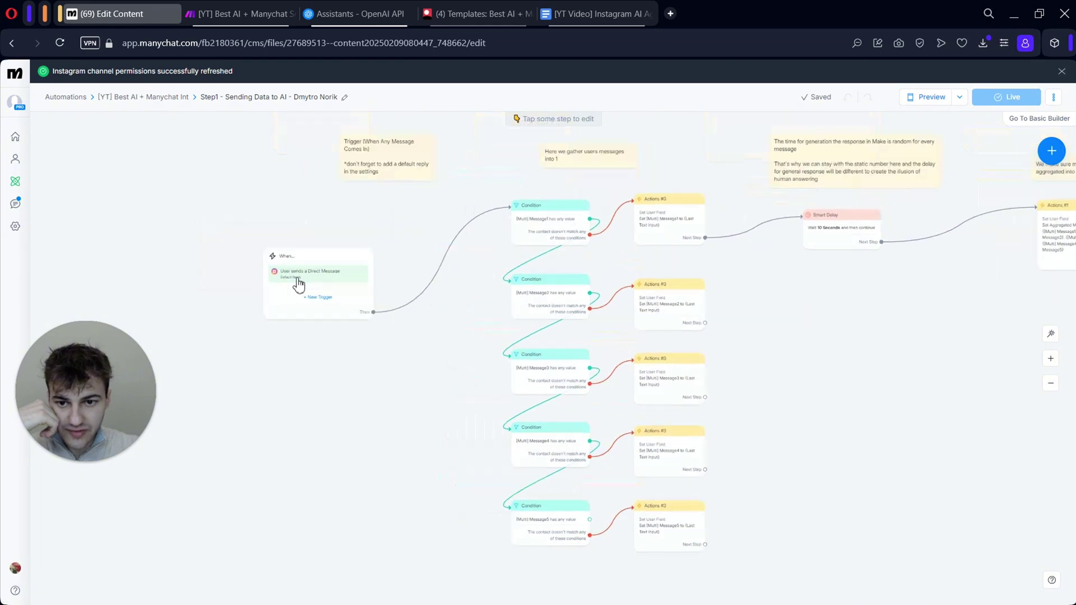
pyautogui.click(302, 274)
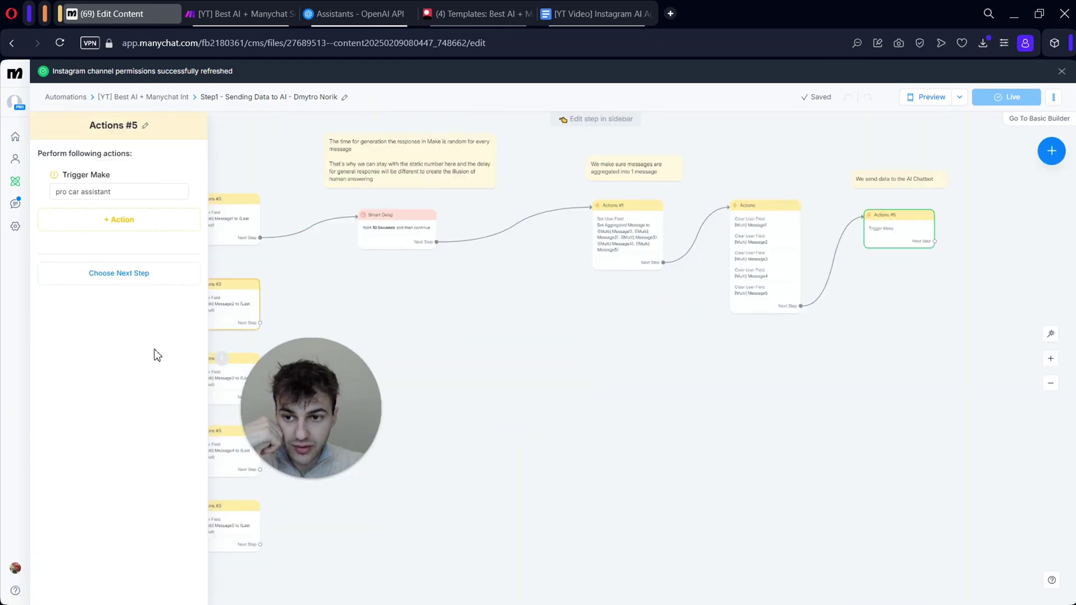
pyautogui.click(617, 338)
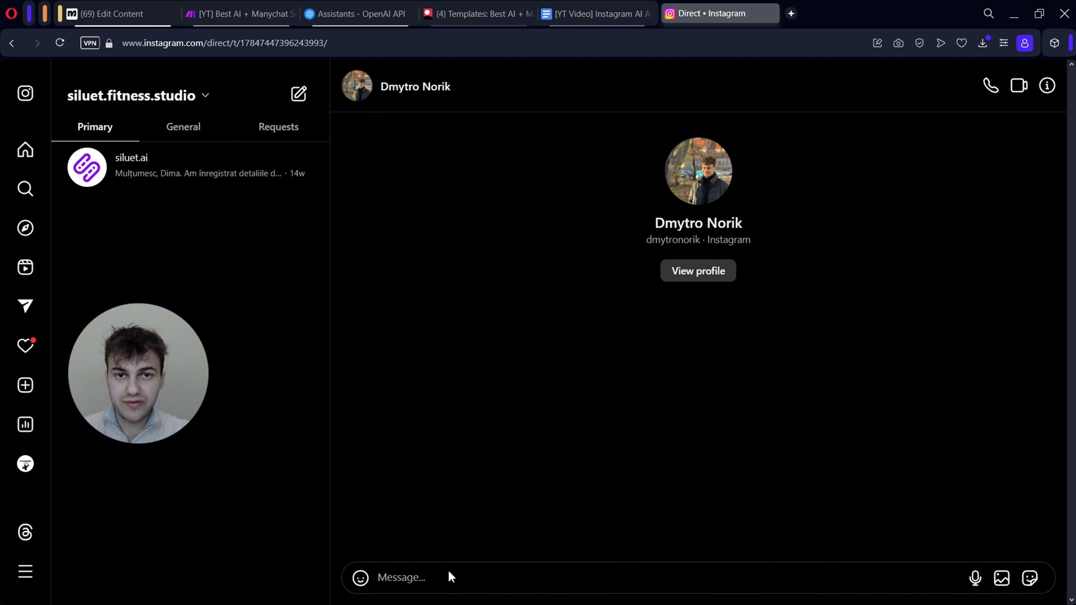
# Set the Smart Delay in the Step1 automation to 15 seconds and update the live version
pyautogui.click(90, 12)
pyautogui.click(401, 232)
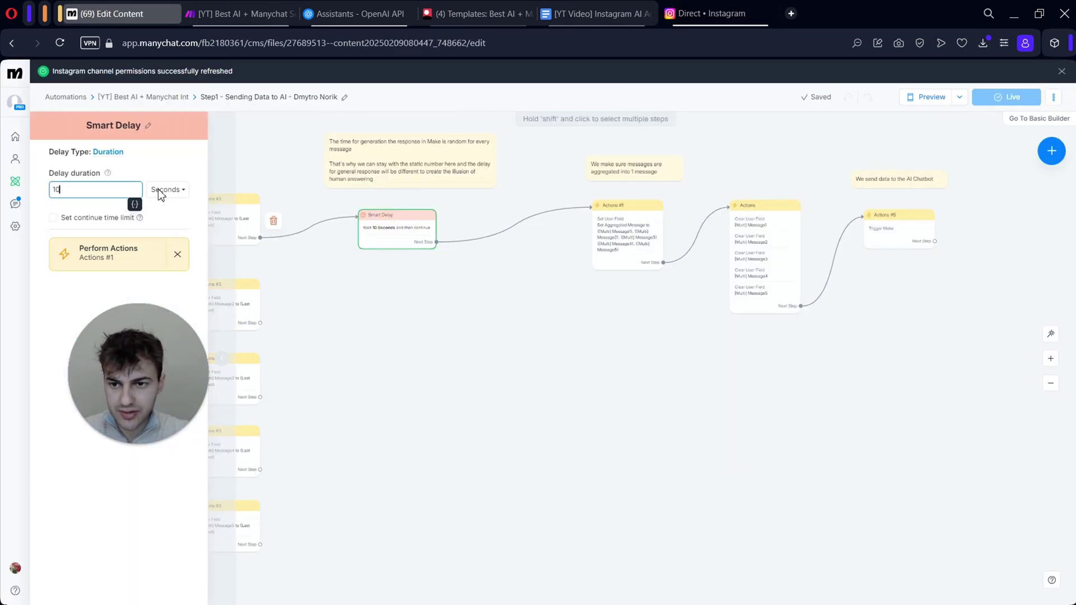
pyautogui.click(116, 192)
pyautogui.press('BackSpace')
pyautogui.write('5')
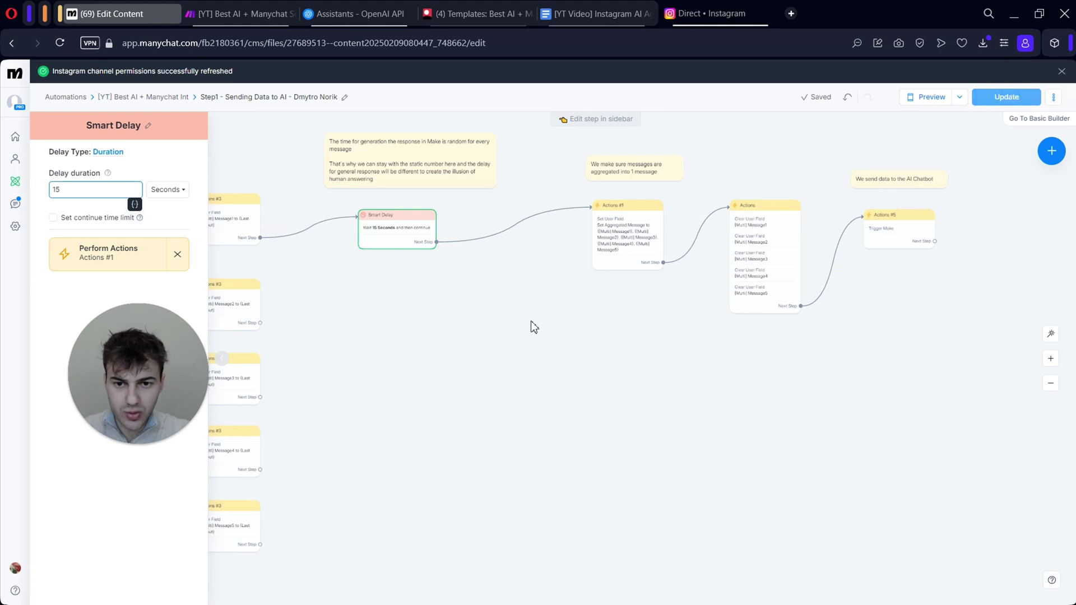
pyautogui.click(531, 322)
pyautogui.click(1008, 97)
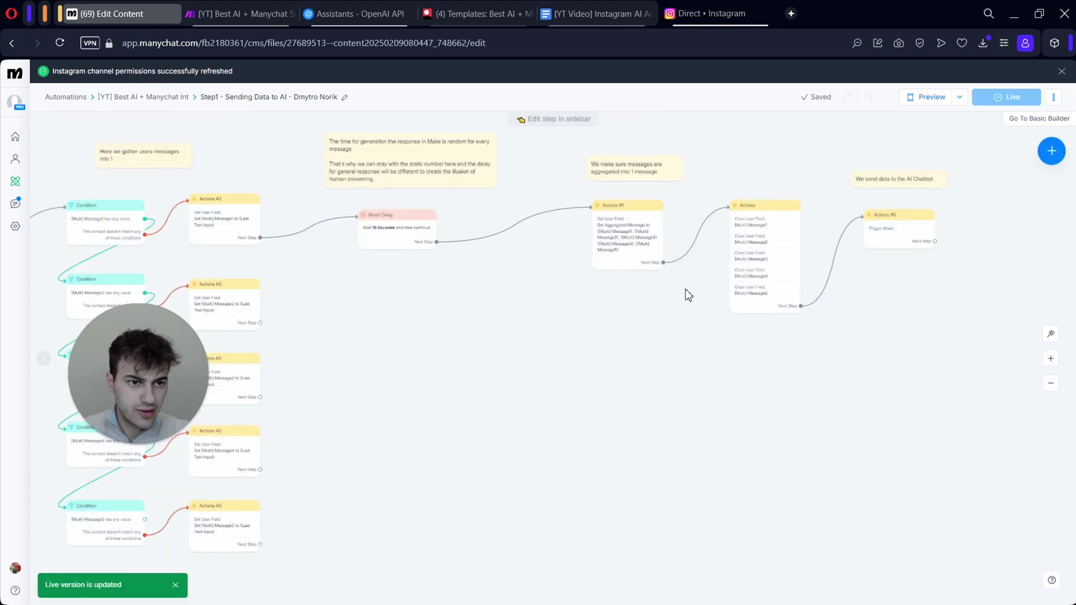
# Switch to the Instagram chat and send "hello", "im interested in renting" and "how i can reach out to you" as separate messages
pyautogui.click(712, 14)
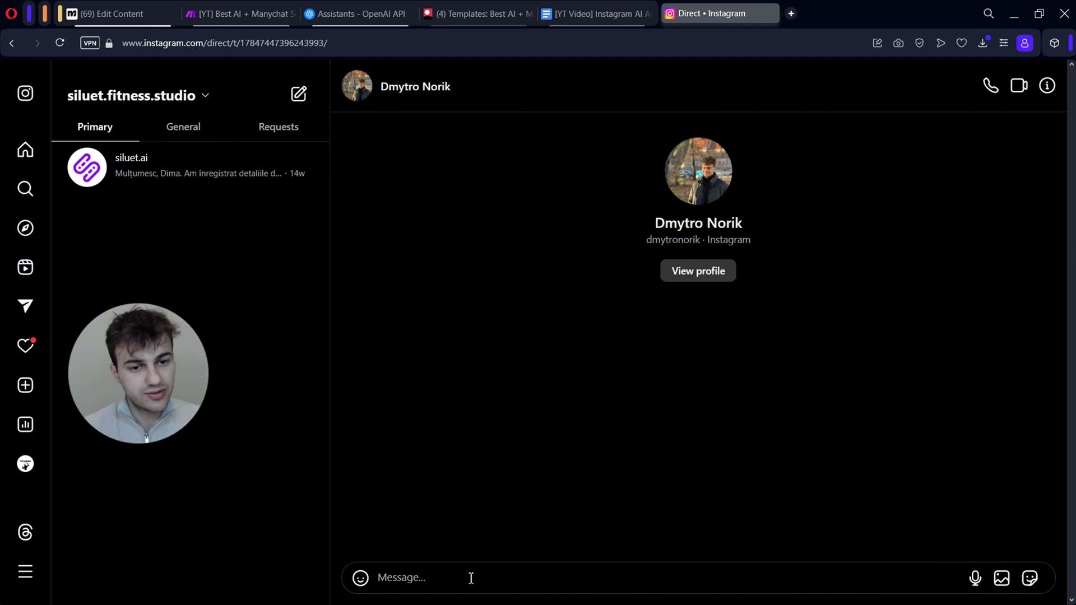
pyautogui.write('hello')
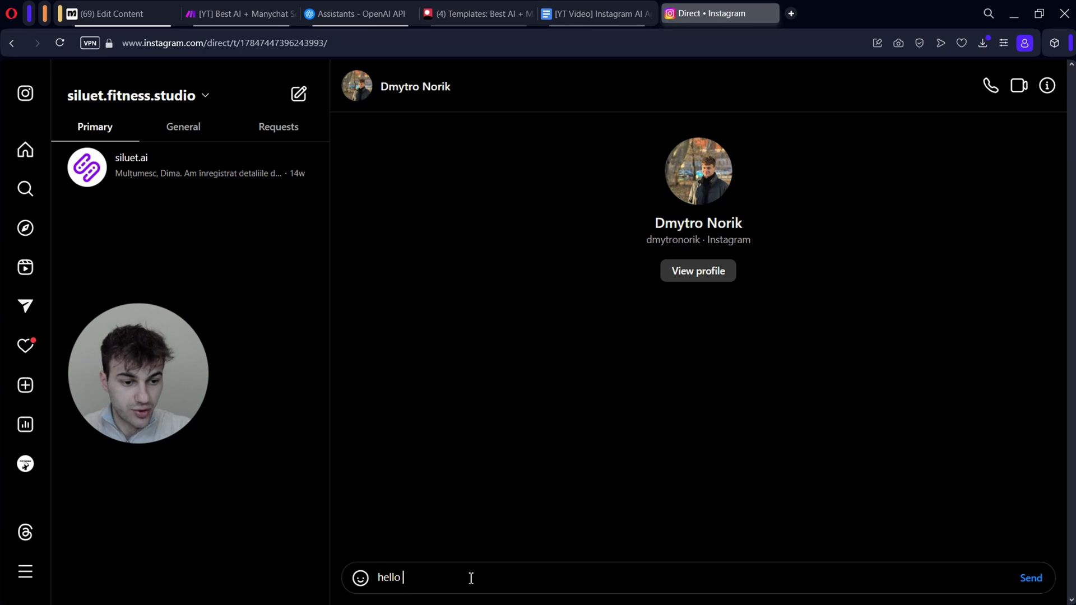
pyautogui.press('Return')
pyautogui.write('im interes')
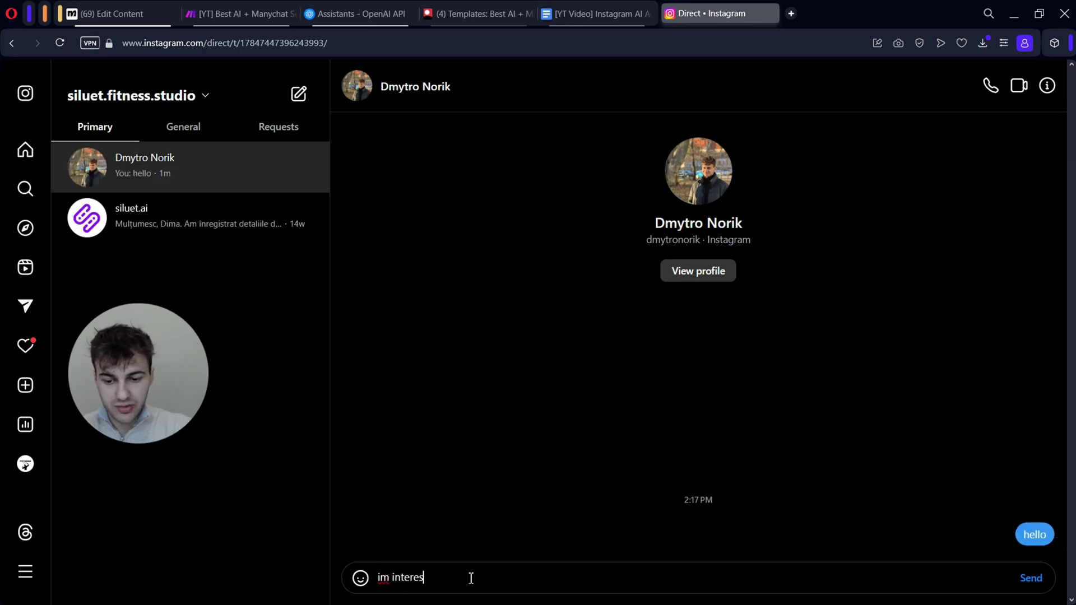
pyautogui.write('ted in renting')
pyautogui.press('Return')
pyautogui.write('how i can reach out to')
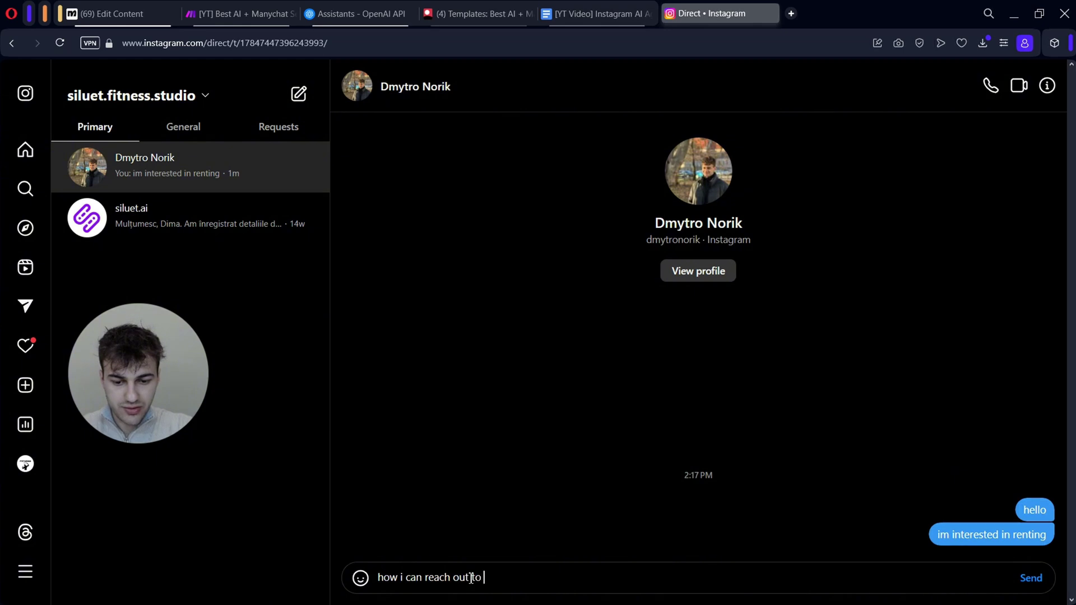
pyautogui.write(' y')
pyautogui.write('ou')
pyautogui.press('Return')
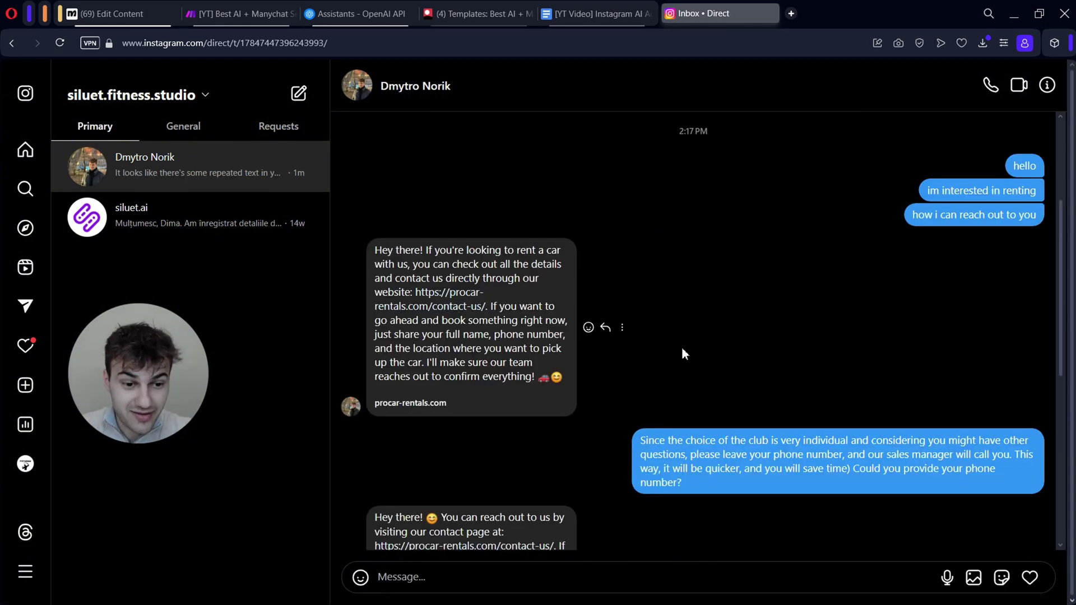
# Read through the chatbot's replies and the automatic messages in the Instagram conversation
pyautogui.scroll(-1, 683, 353)
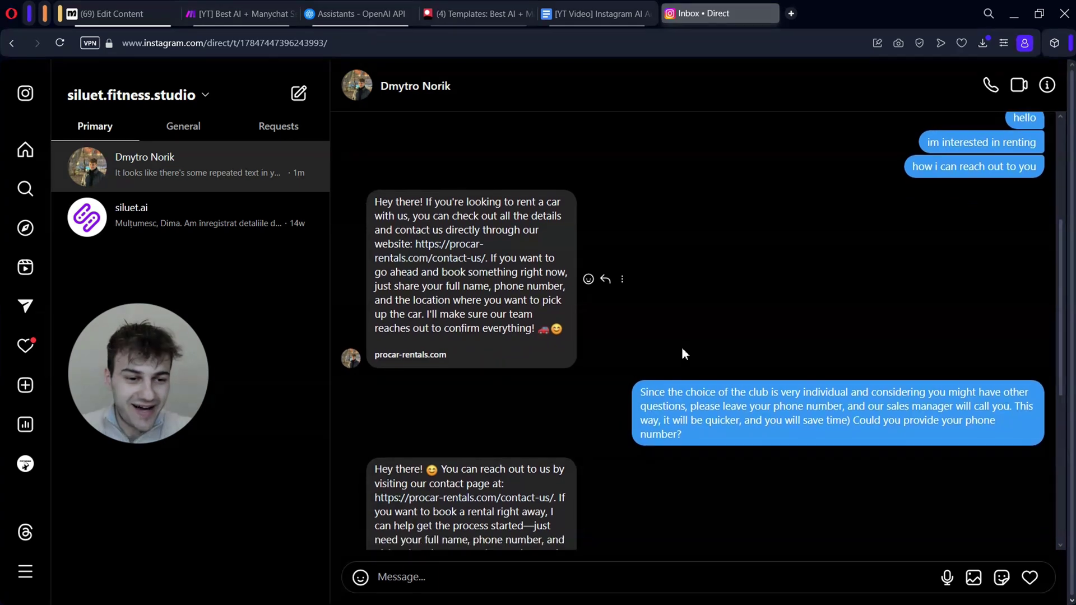
pyautogui.scroll(-2, 682, 353)
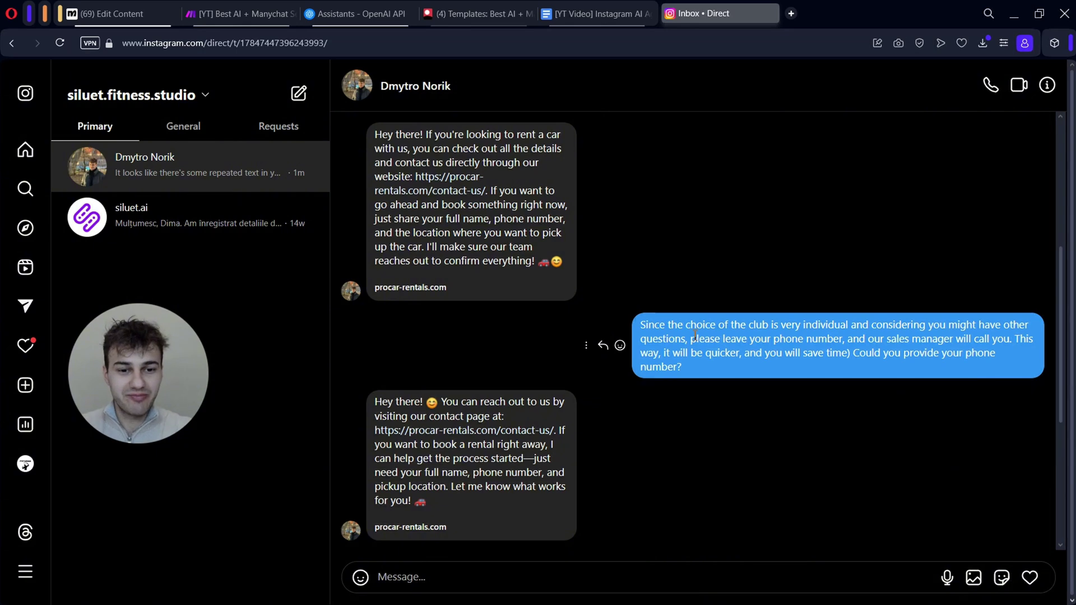
pyautogui.scroll(2, 695, 334)
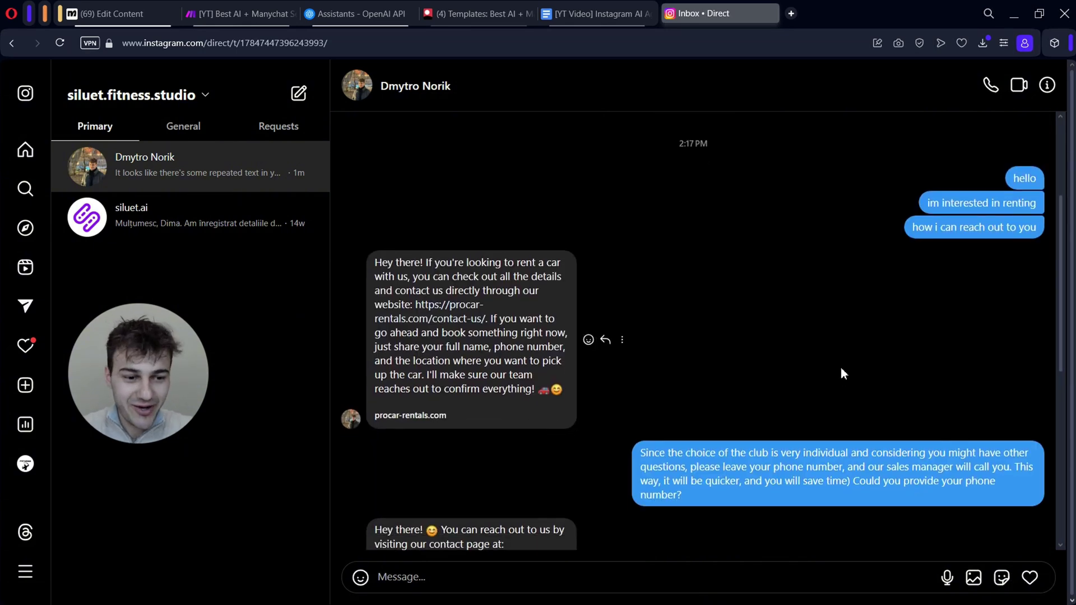
pyautogui.scroll(-6, 832, 349)
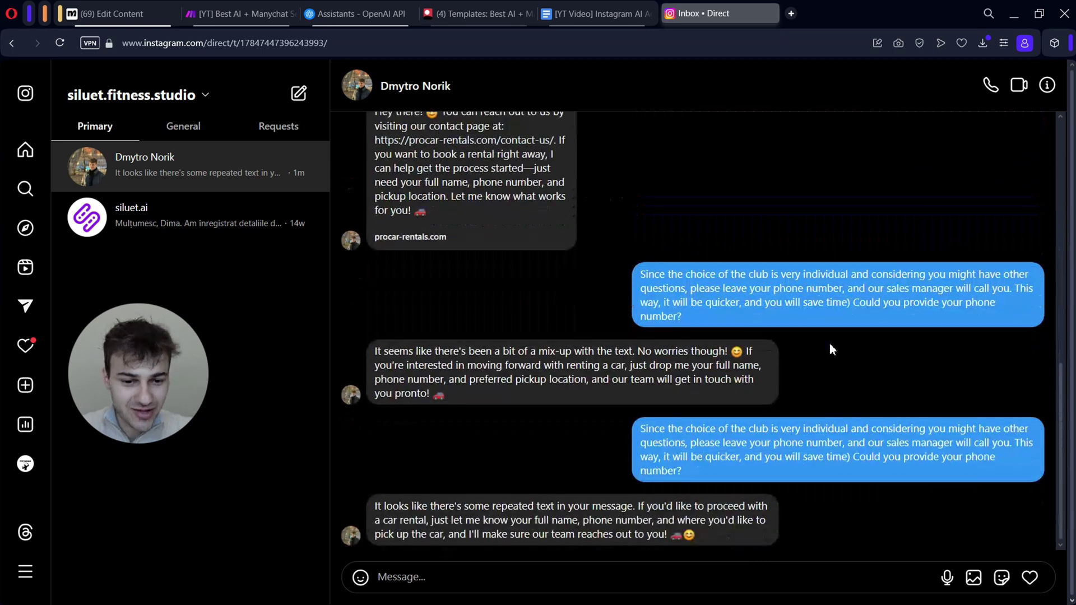
pyautogui.scroll(4, 857, 277)
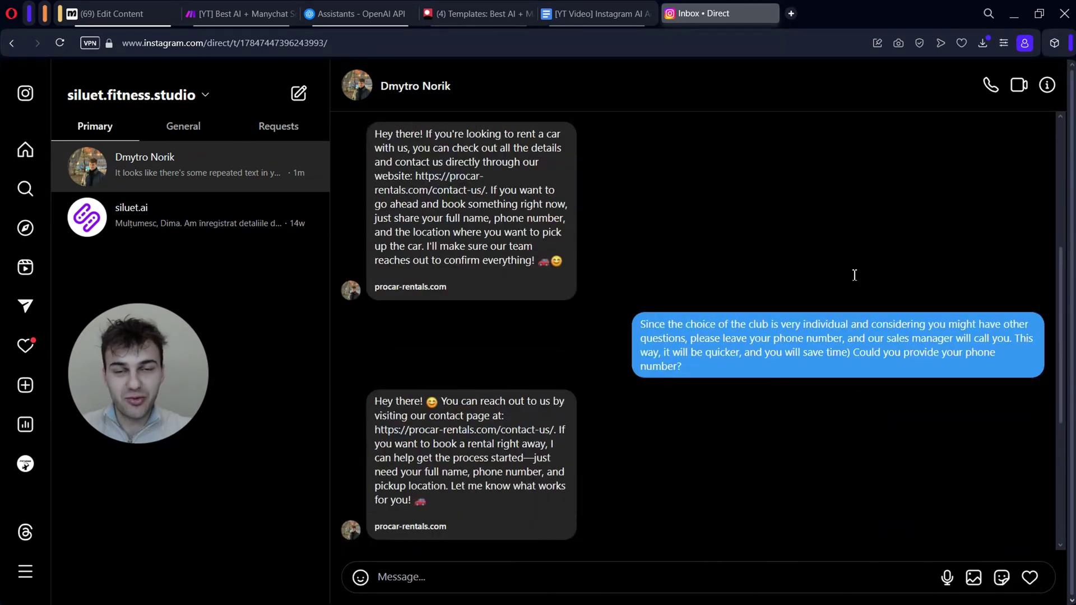
# Review the conversation again from the first test messages down to the chatbot's latest reply
pyautogui.scroll(-5, 854, 275)
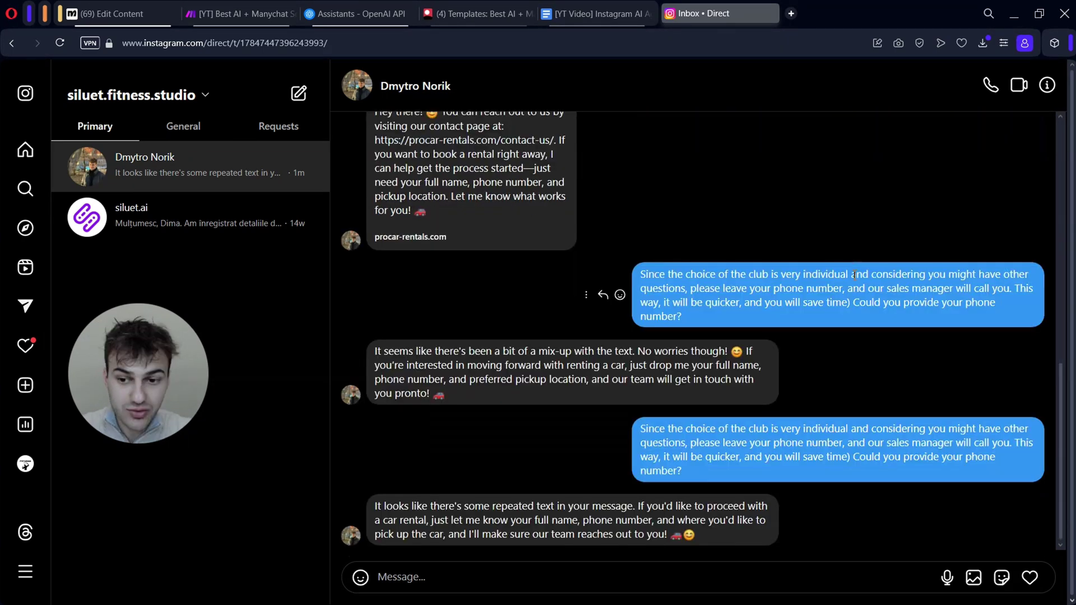
pyautogui.scroll(8, 855, 275)
pyautogui.scroll(-1, 854, 275)
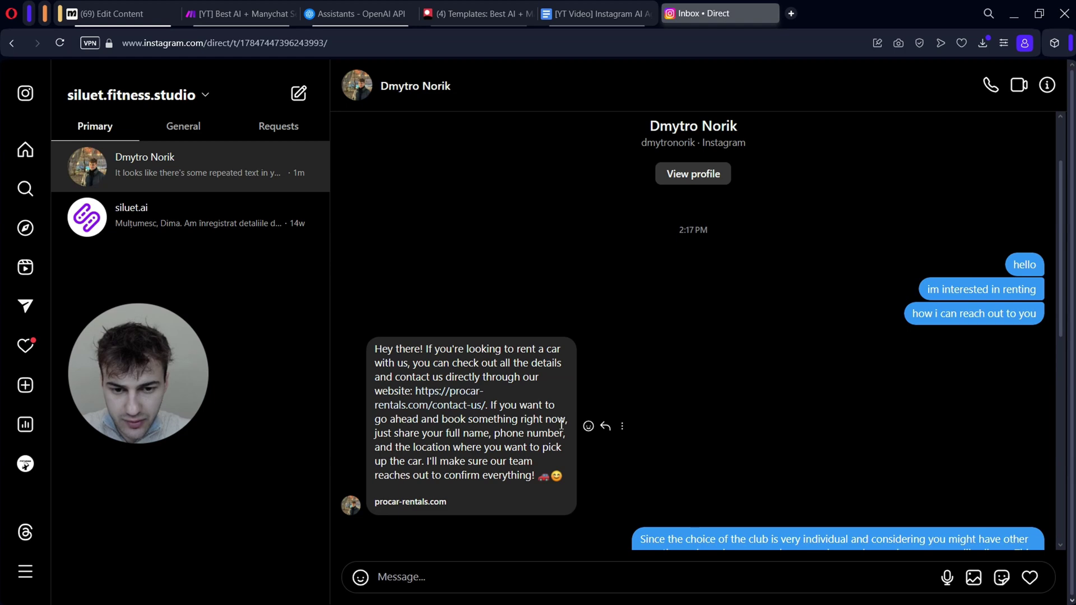
pyautogui.scroll(-1, 519, 454)
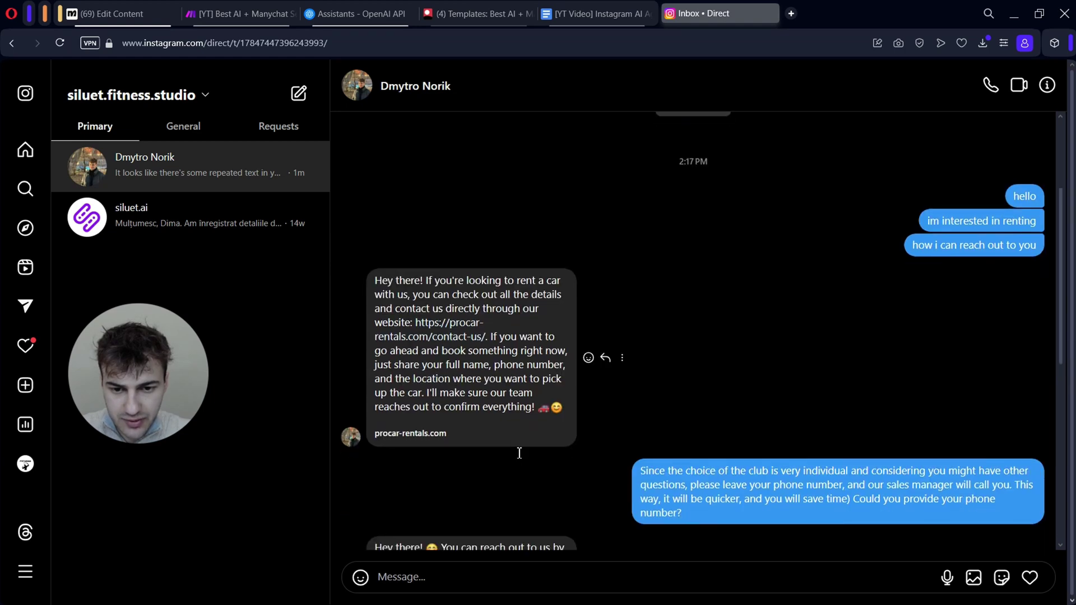
pyautogui.scroll(-3, 519, 453)
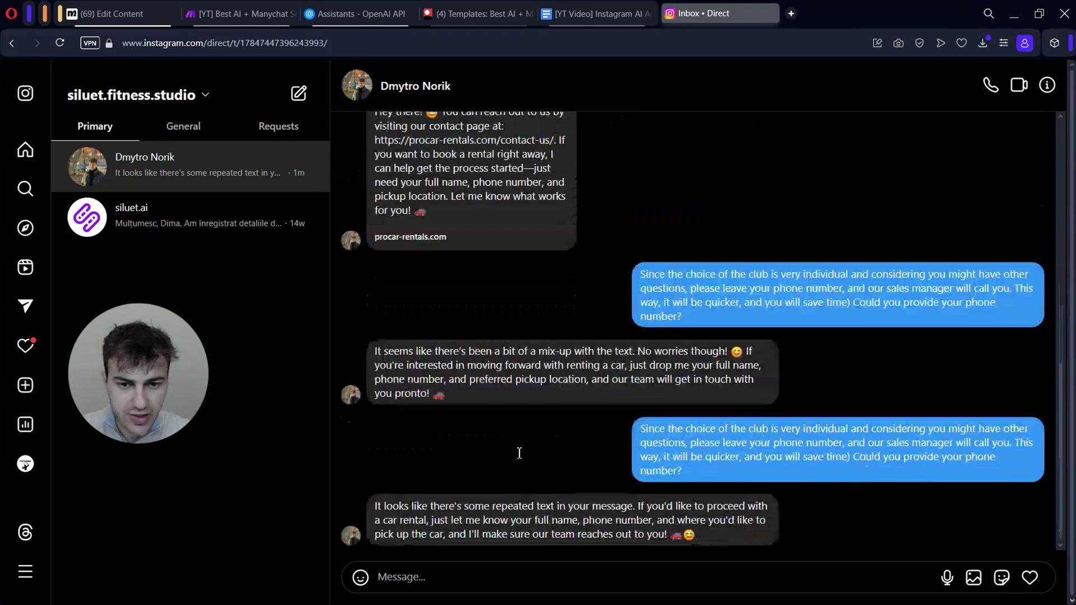
# Switch to the Google Docs knowledge base and check the company's support hours and the rental requirements for test questions
pyautogui.click(473, 576)
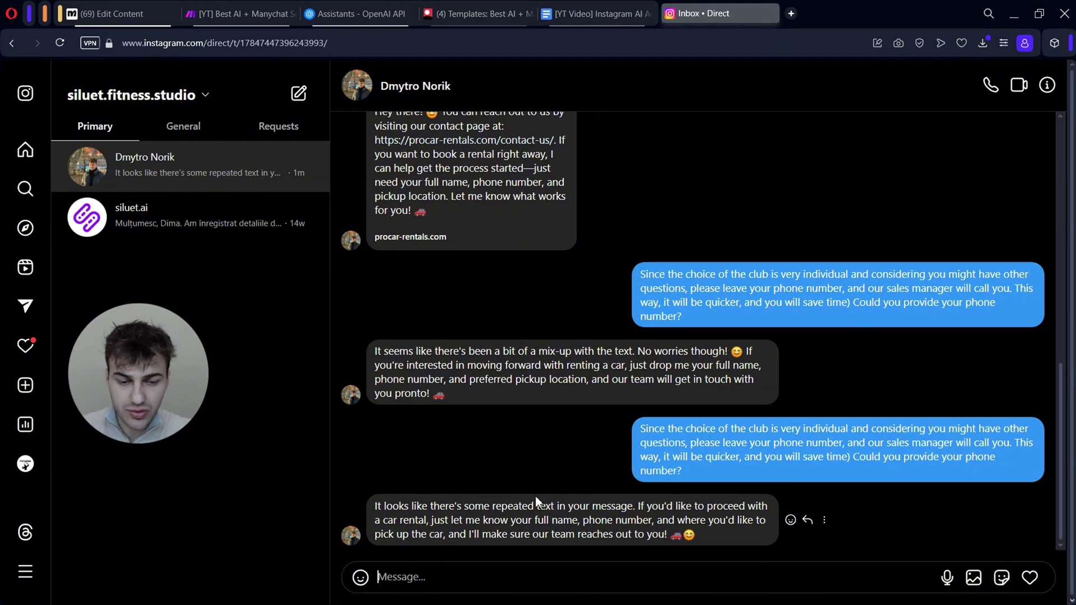
pyautogui.hotkey('ctrl', 'shift', 'Tab')
pyautogui.scroll(5, 577, 359)
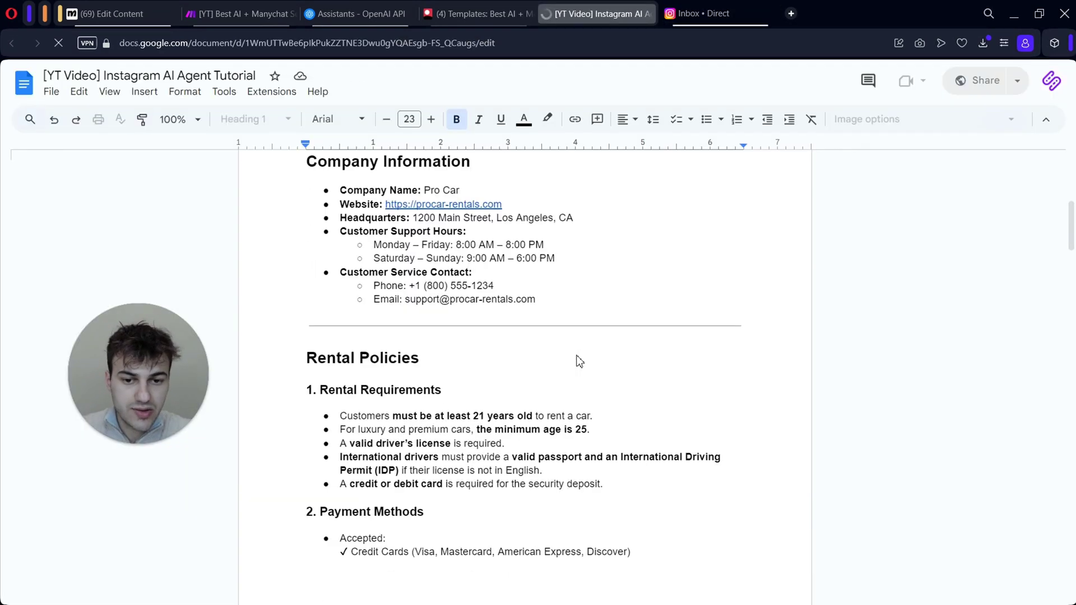
pyautogui.scroll(-3, 579, 361)
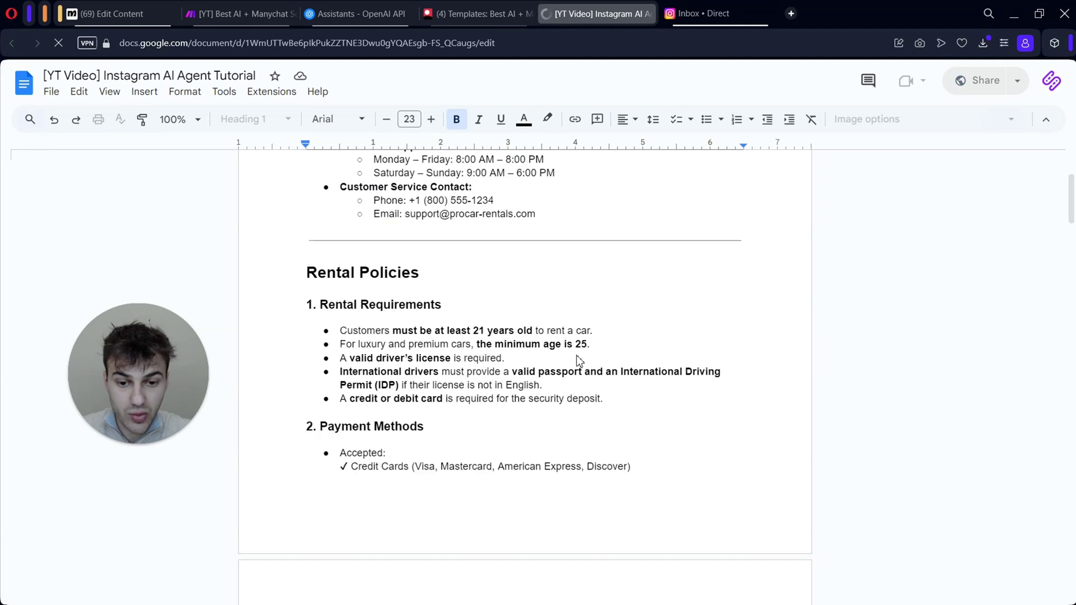
pyautogui.scroll(2, 579, 362)
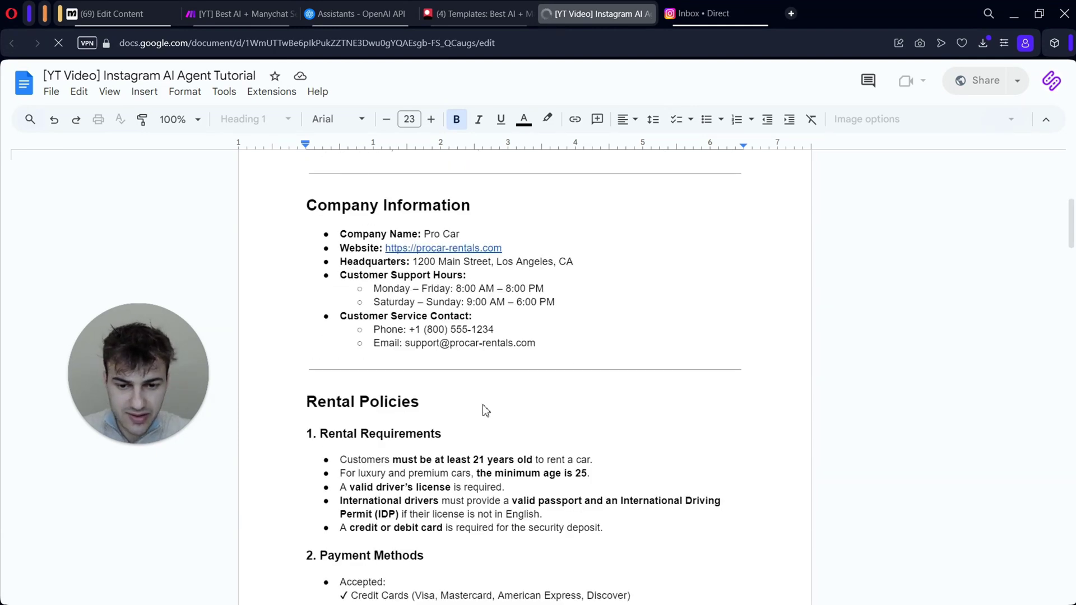
pyautogui.scroll(-3, 482, 405)
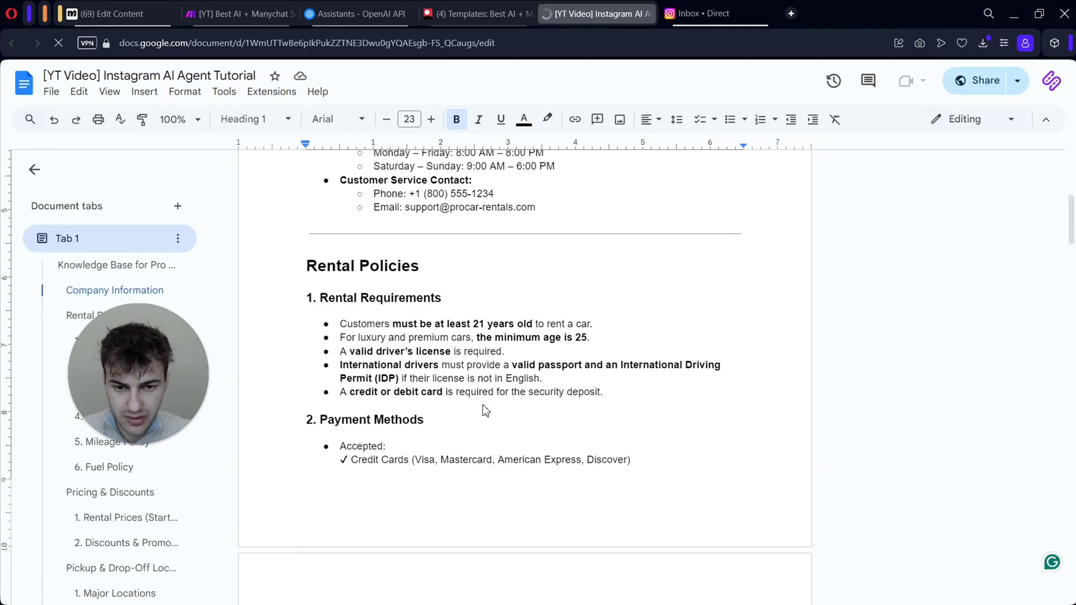
# Return to the Instagram chat and send "whats the age limit for renting a car" and "and when do you work" as separate messages
pyautogui.hotkey('ctrl', 'Tab')
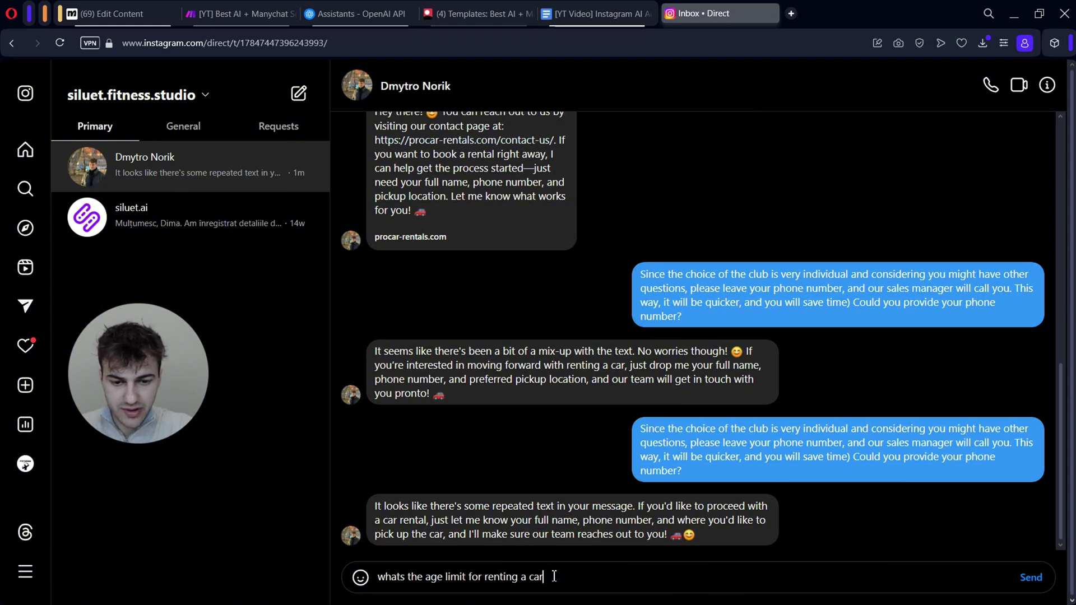
pyautogui.press('Return')
pyautogui.write('and when do you ')
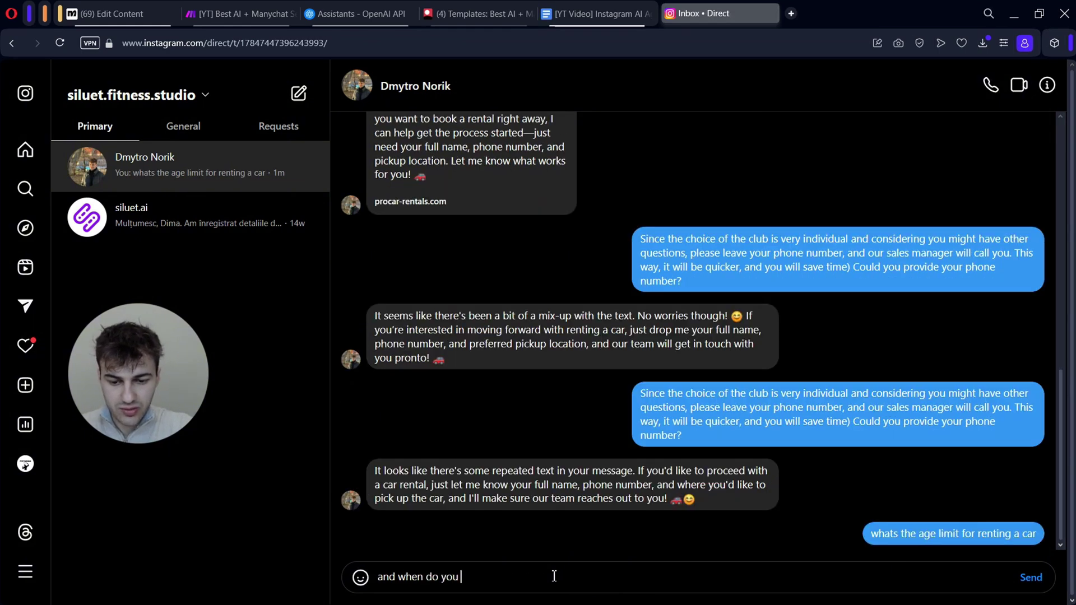
pyautogui.write('work')
pyautogui.press('Return')
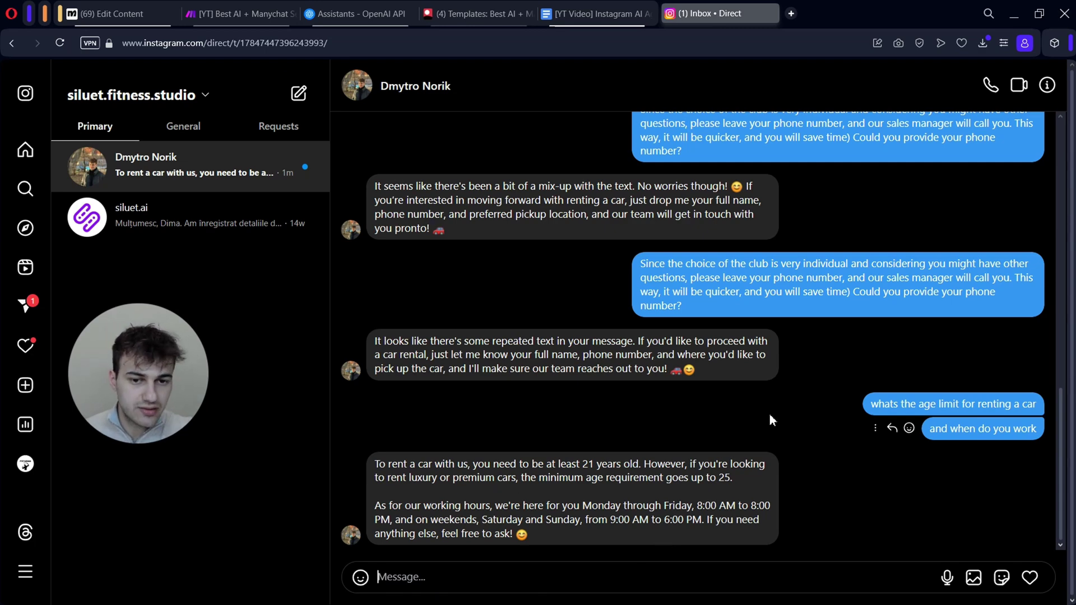
# Examine the chatbot's answer about age limit and working hours and compare it with the earlier exchange
pyautogui.scroll(2, 769, 414)
pyautogui.scroll(-2, 768, 415)
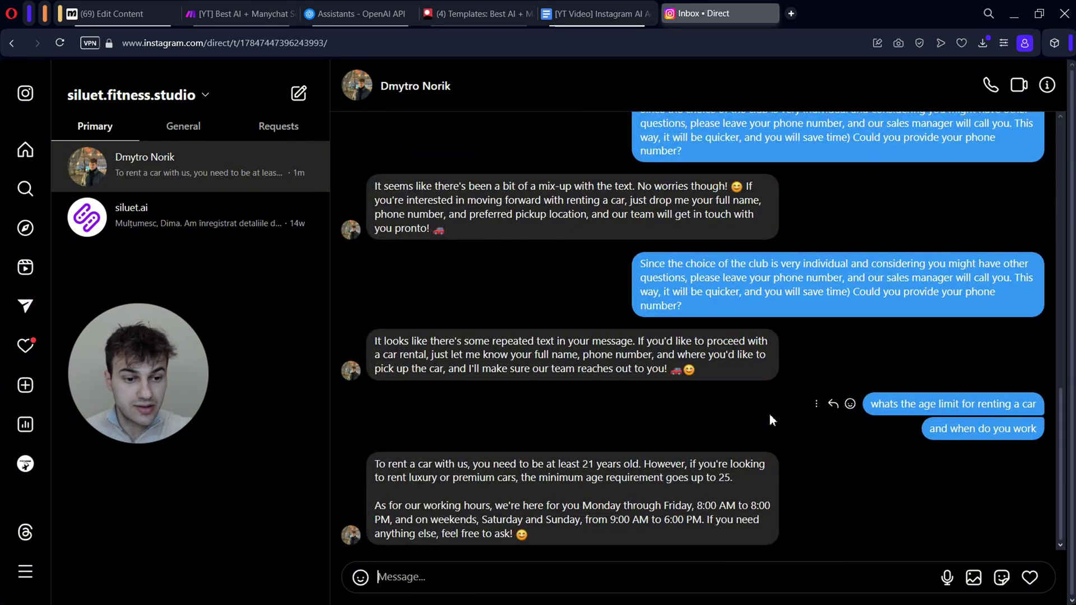
pyautogui.scroll(4, 769, 420)
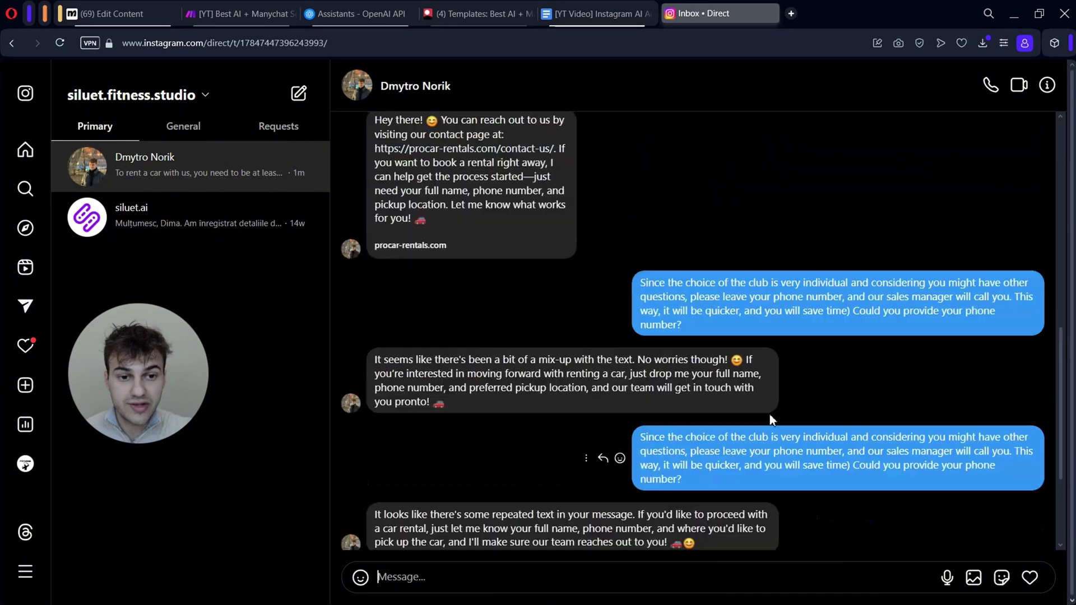
pyautogui.scroll(-4, 768, 420)
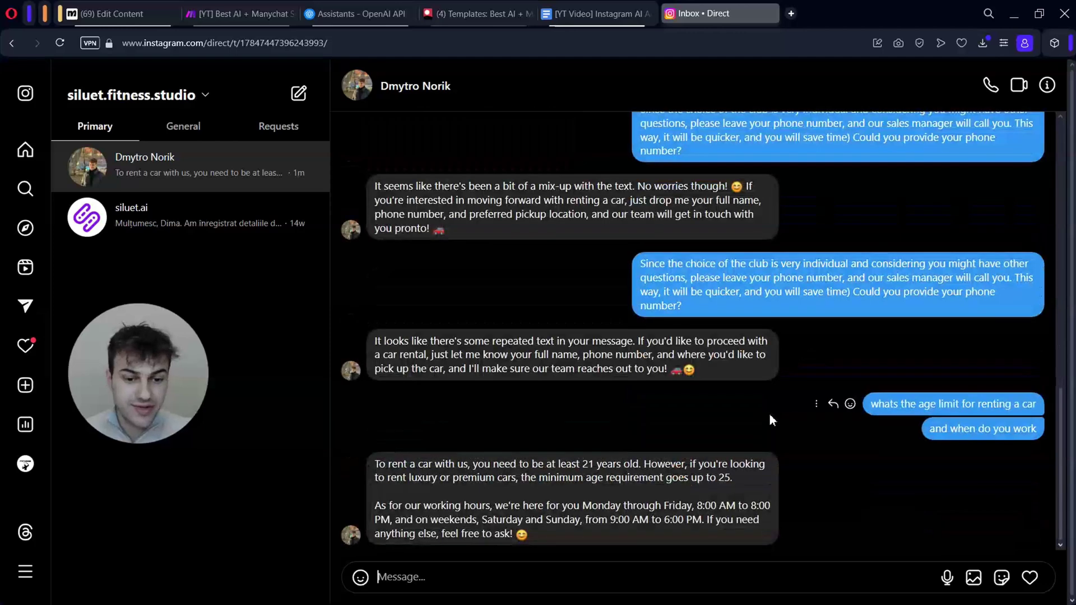
pyautogui.scroll(3, 770, 420)
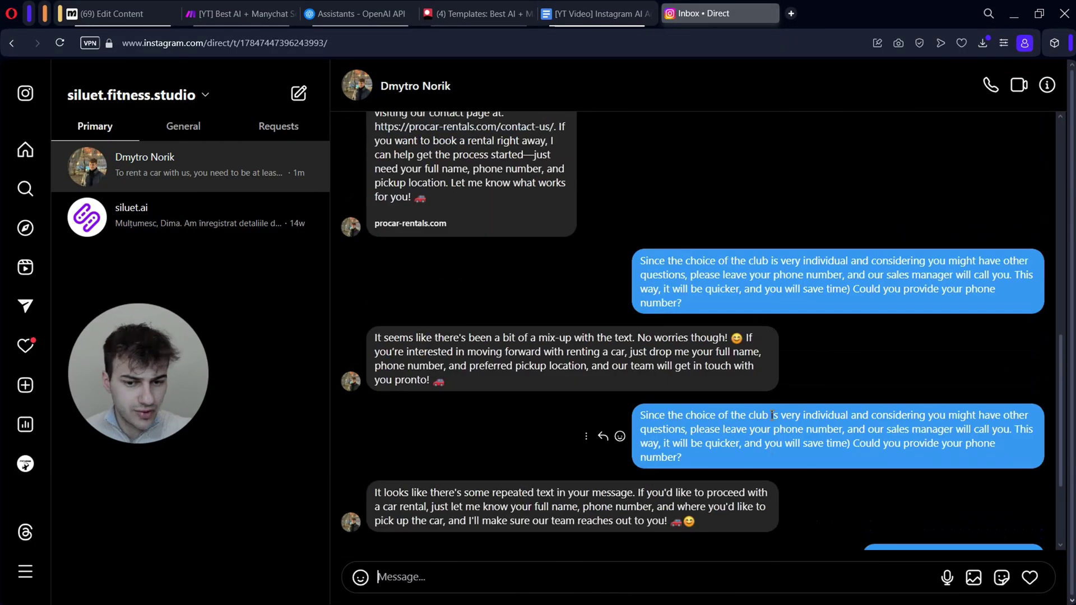
pyautogui.scroll(-3, 772, 415)
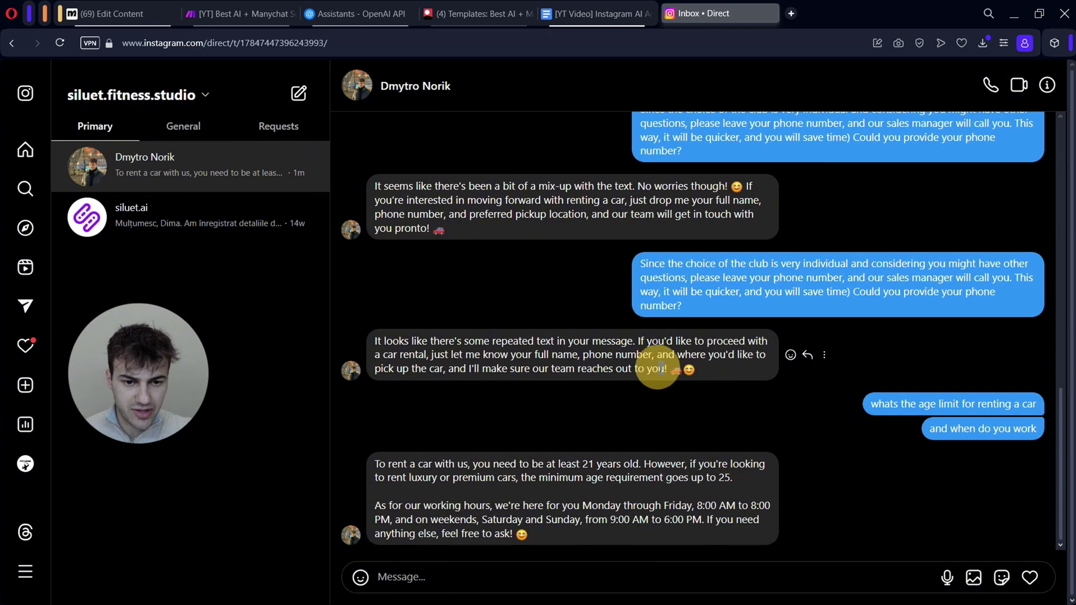
pyautogui.moveTo(666, 369); pyautogui.dragTo(659, 369)
pyautogui.click(777, 409)
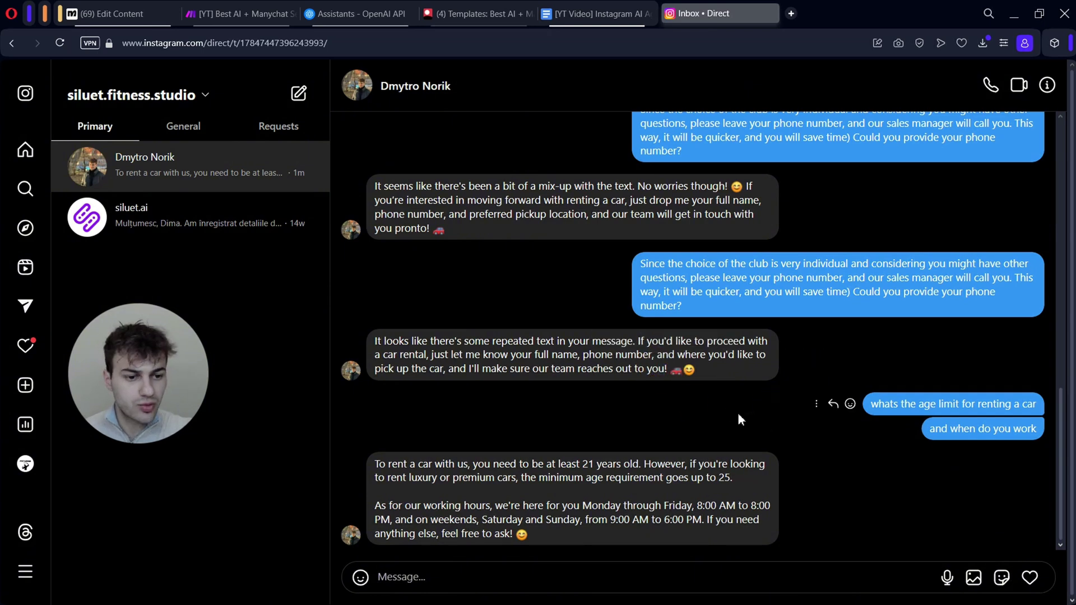